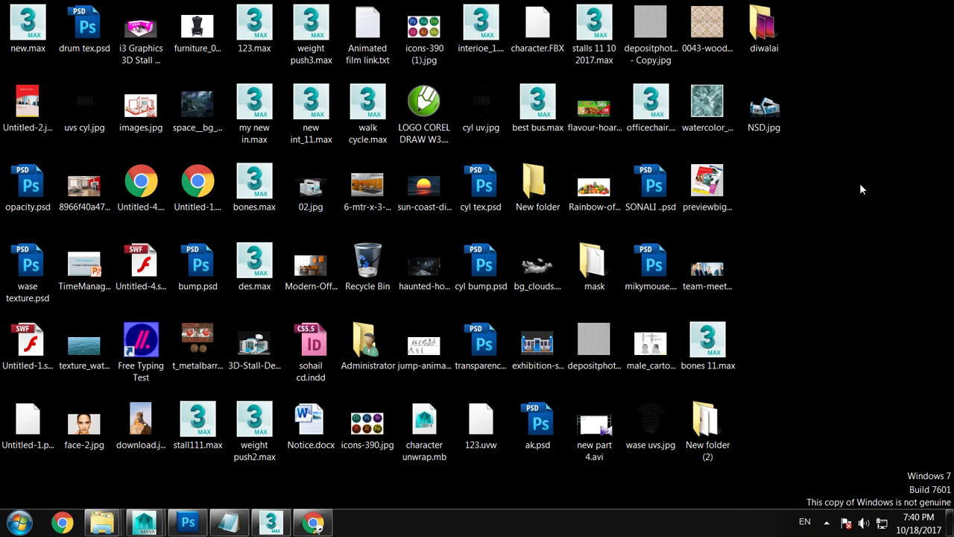
Step: Launch Notepad maximized and start the intro 'In this tutorial will model a stall'
key(super+r)
key(Return)
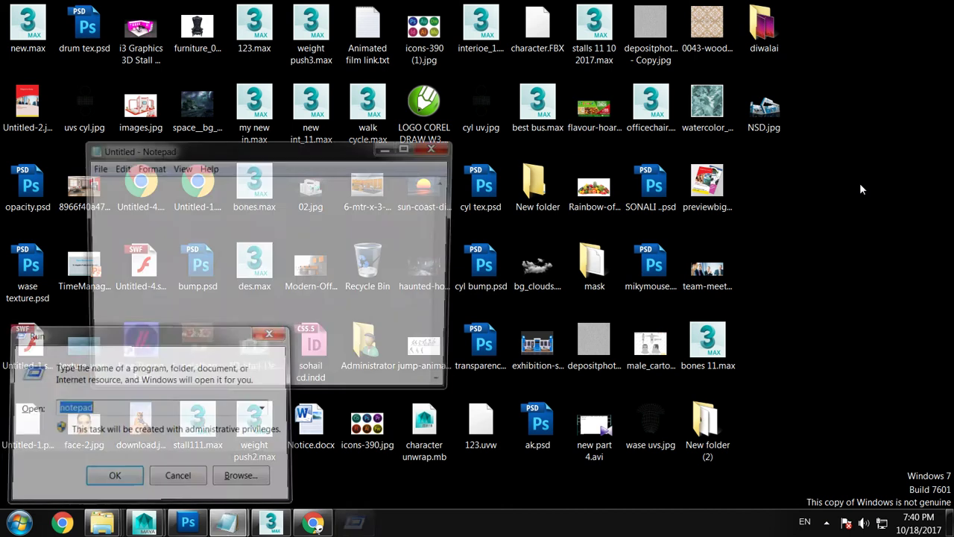
click(409, 147)
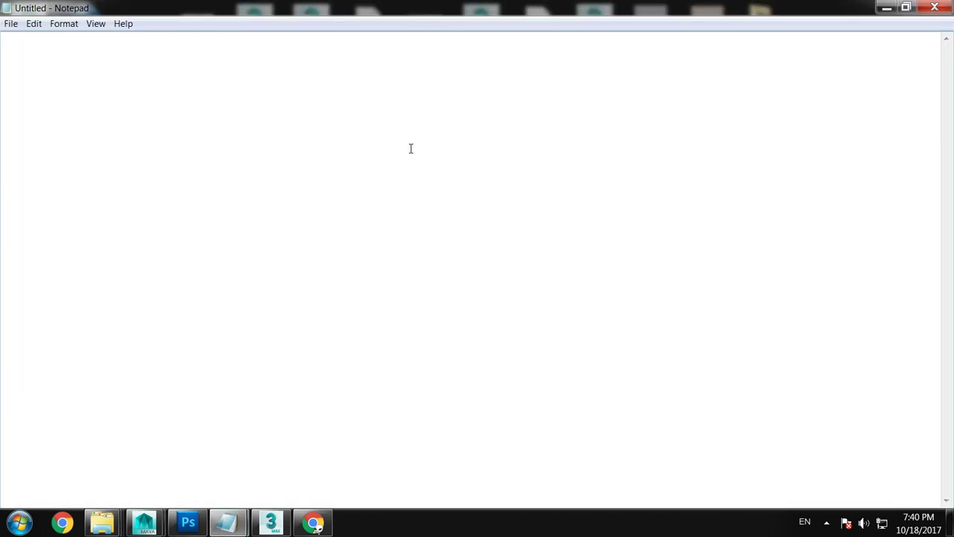
text(In this t)
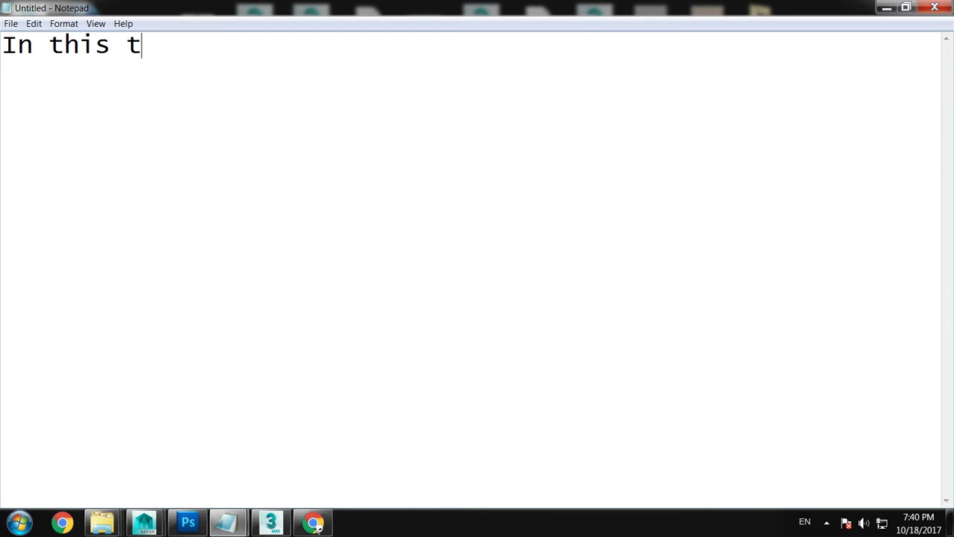
text(utorial)
key(BackSpace)
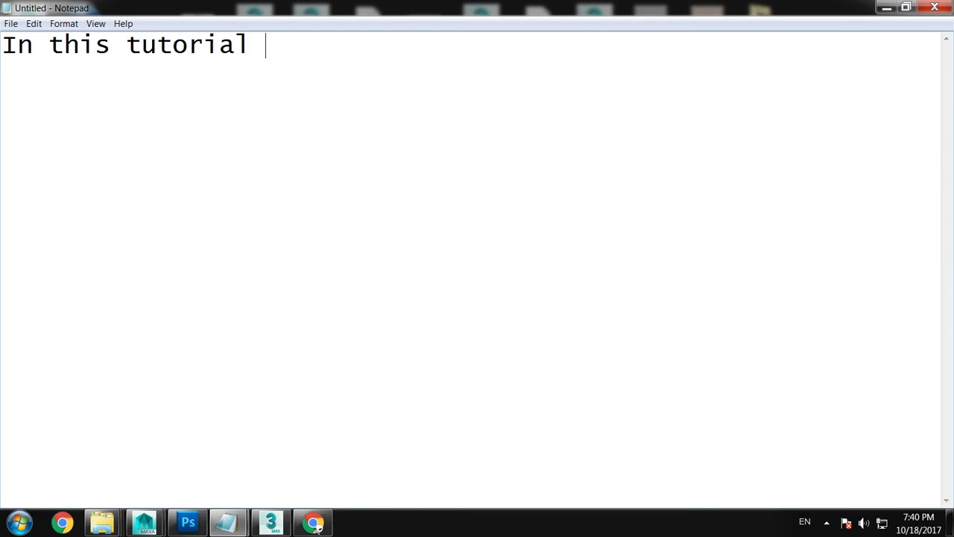
text(will m)
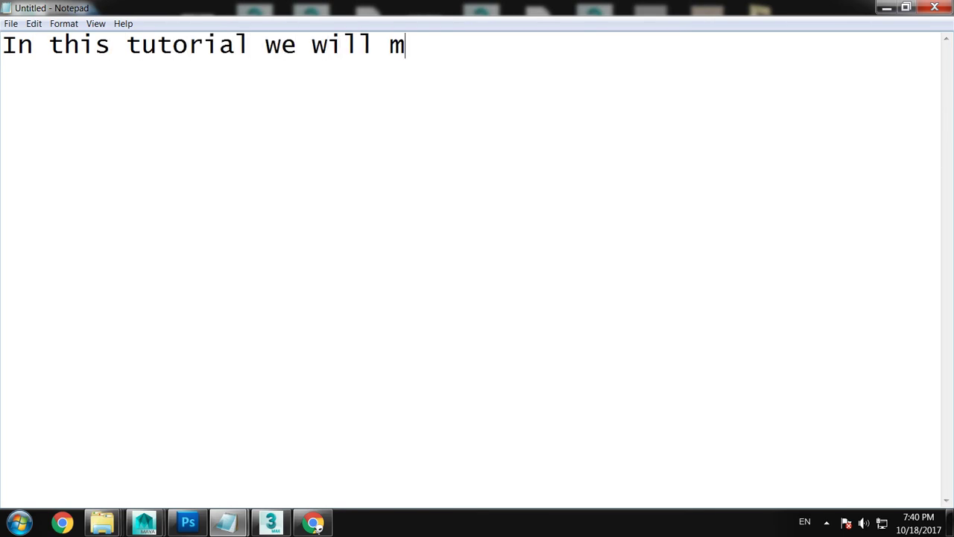
text(odel a stall in)
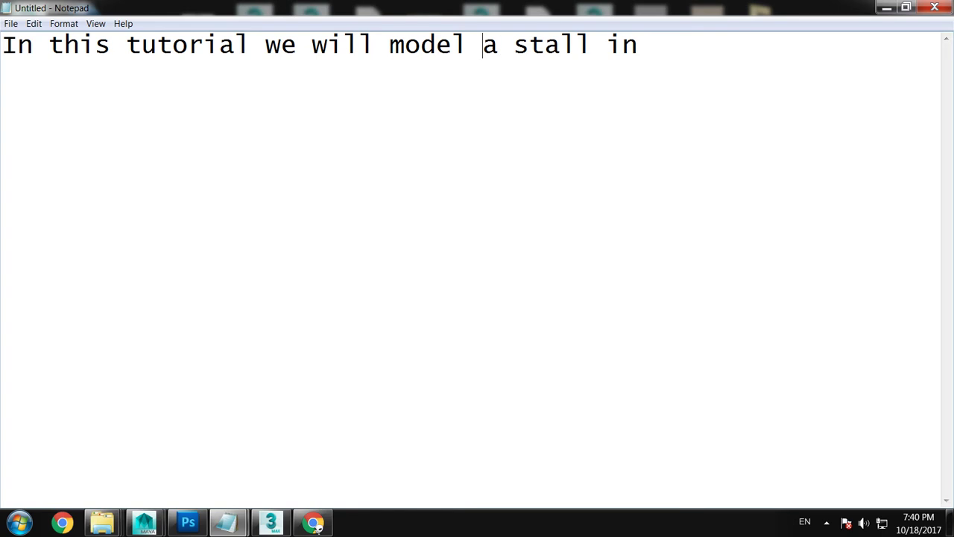
Step: Add 'and texture a stall in 3dsmax ( Part 1) Lets get started', fix the typo, and minimize Notepad
click(483, 45)
text(and )
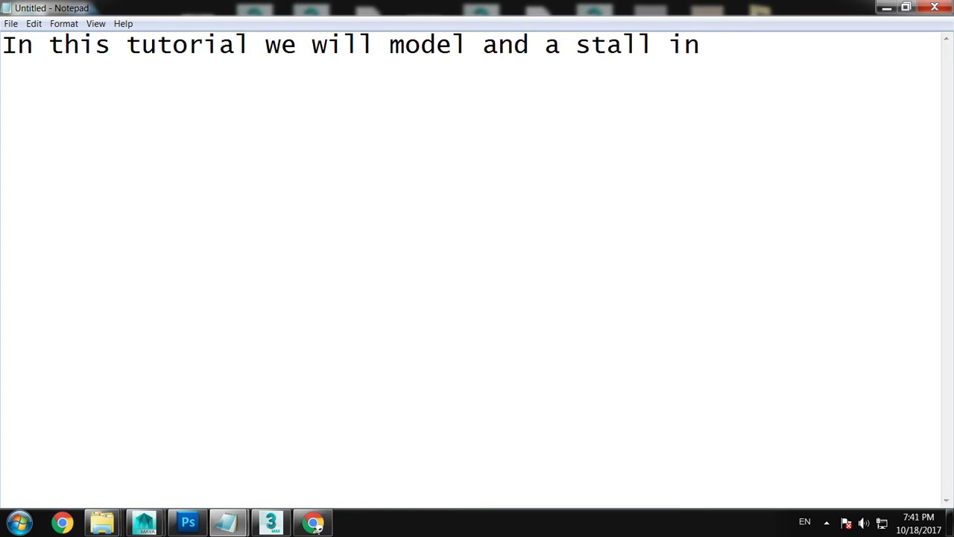
text(texture a stall in 3)
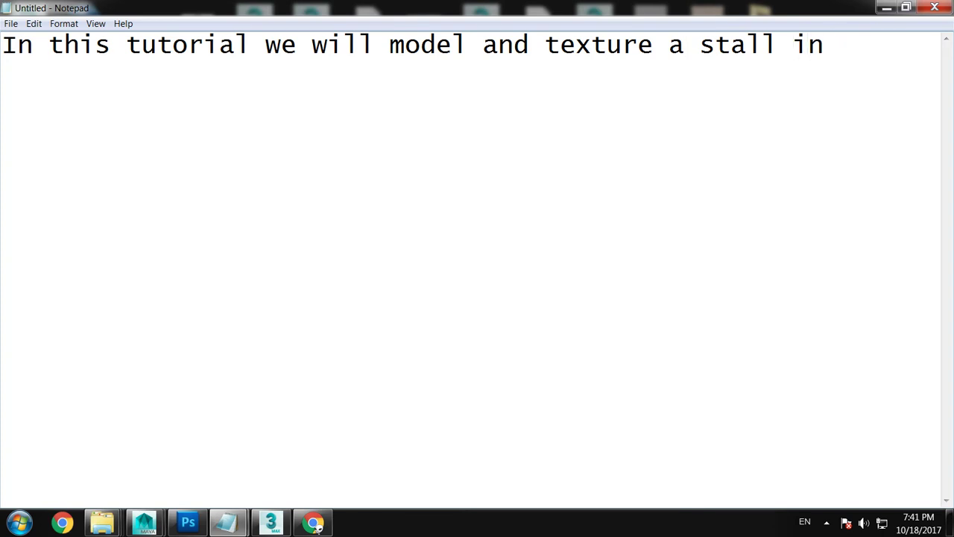
text(dsmax ( )
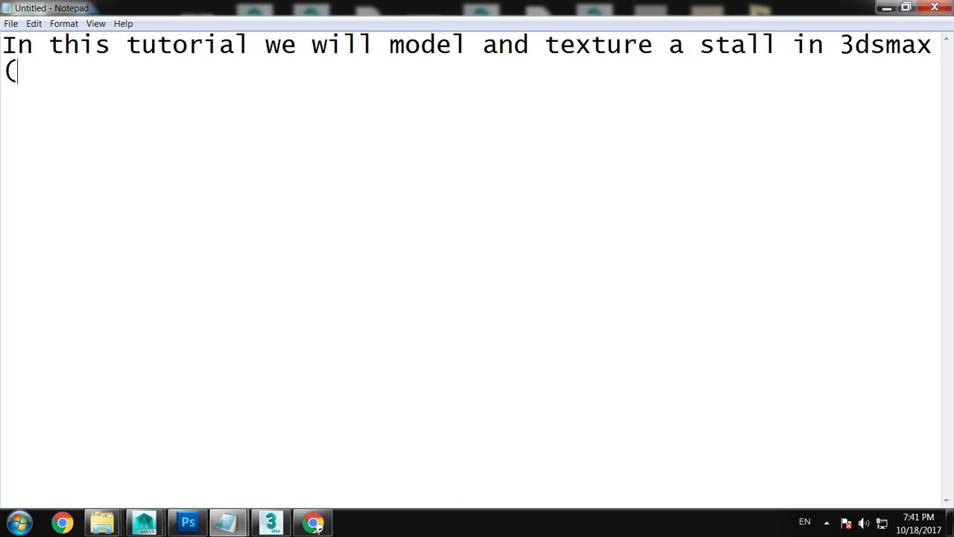
text(Part 1)
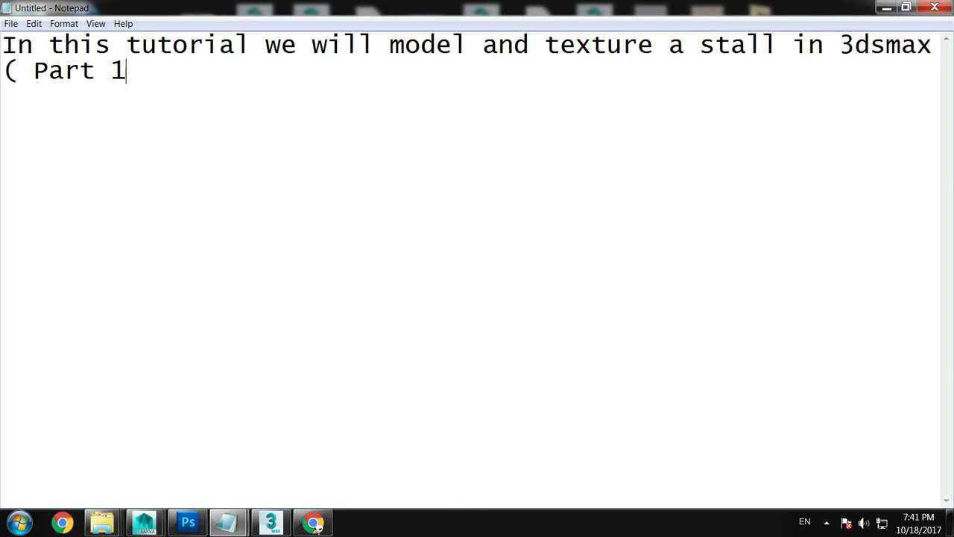
text()  Lets get startred)
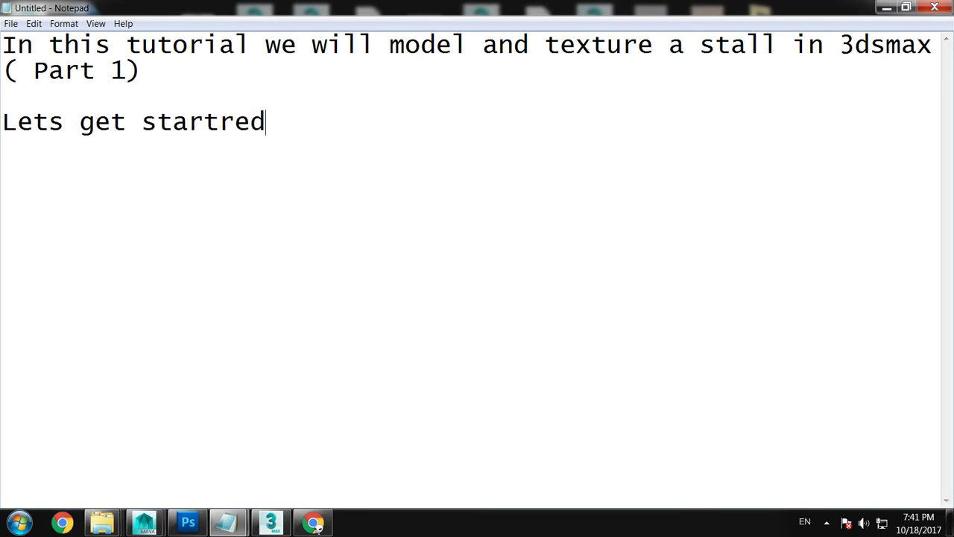
key(BackSpace)
key(BackSpace)
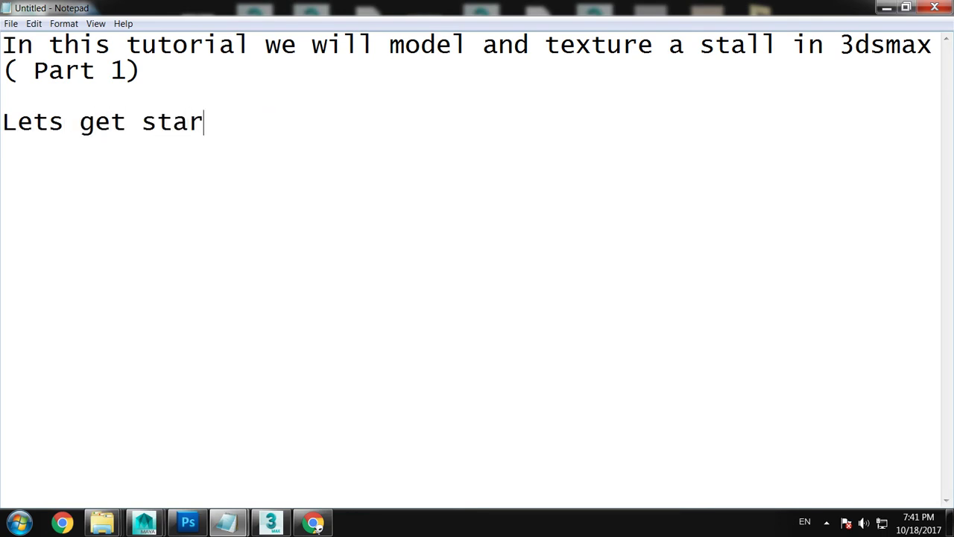
text(ted..)
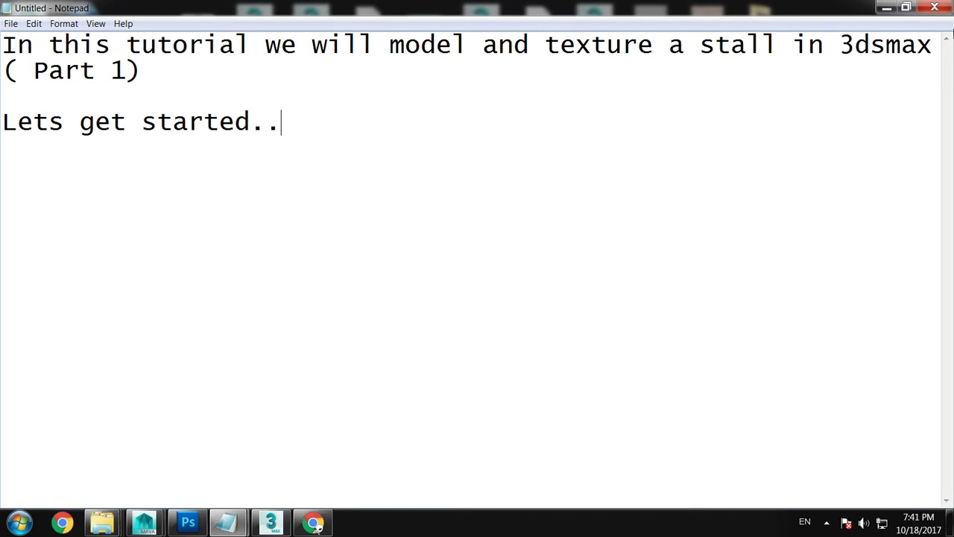
click(886, 8)
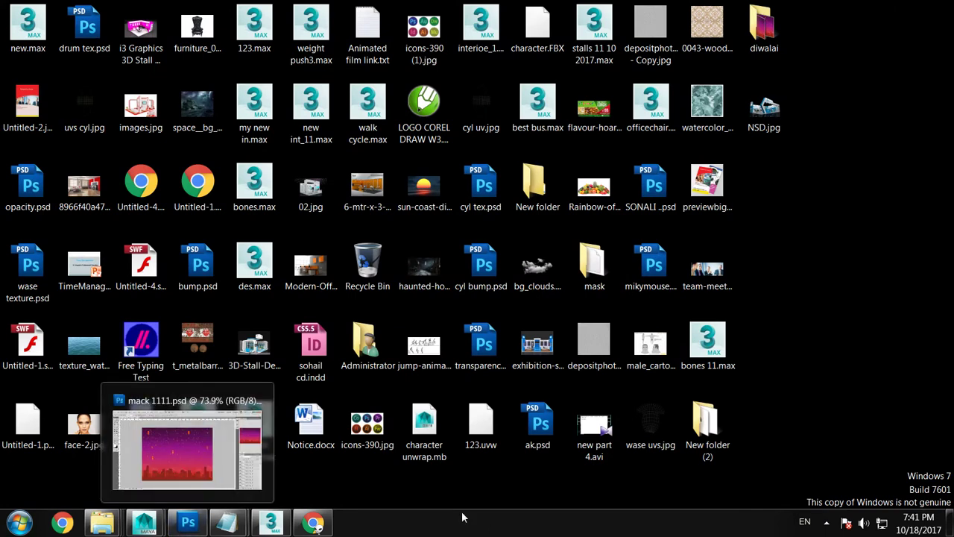
Step: Open the 3D stall design reference JPEG via Rendering > View Image File
click(272, 526)
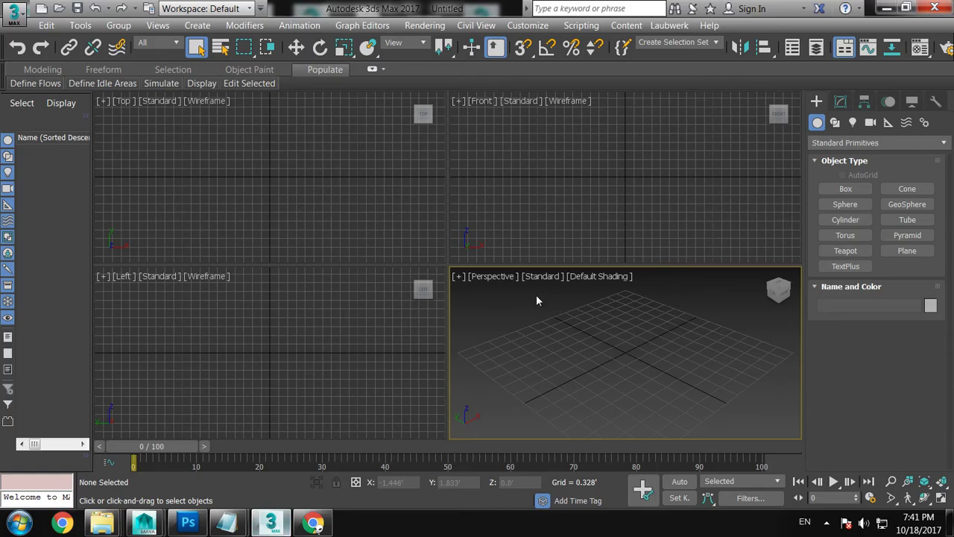
click(614, 359)
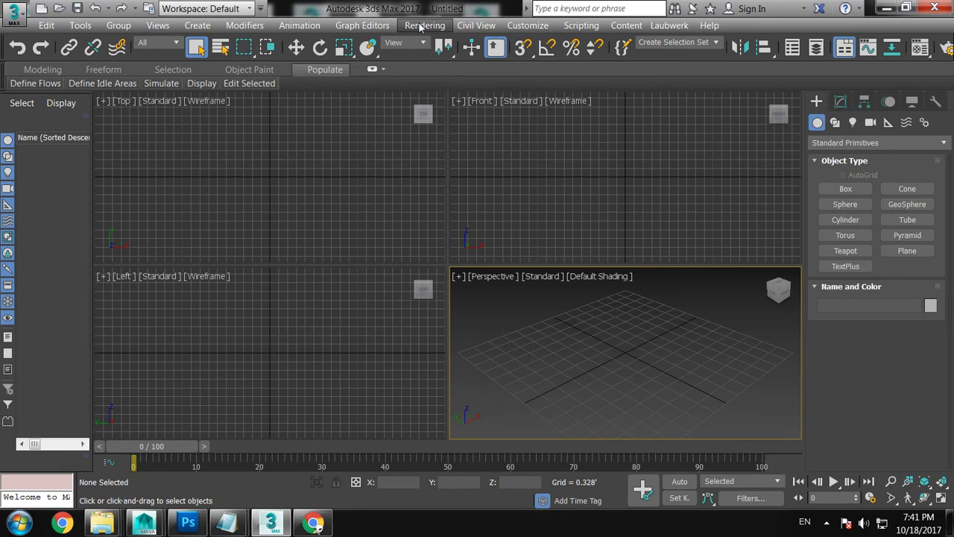
click(421, 26)
click(492, 358)
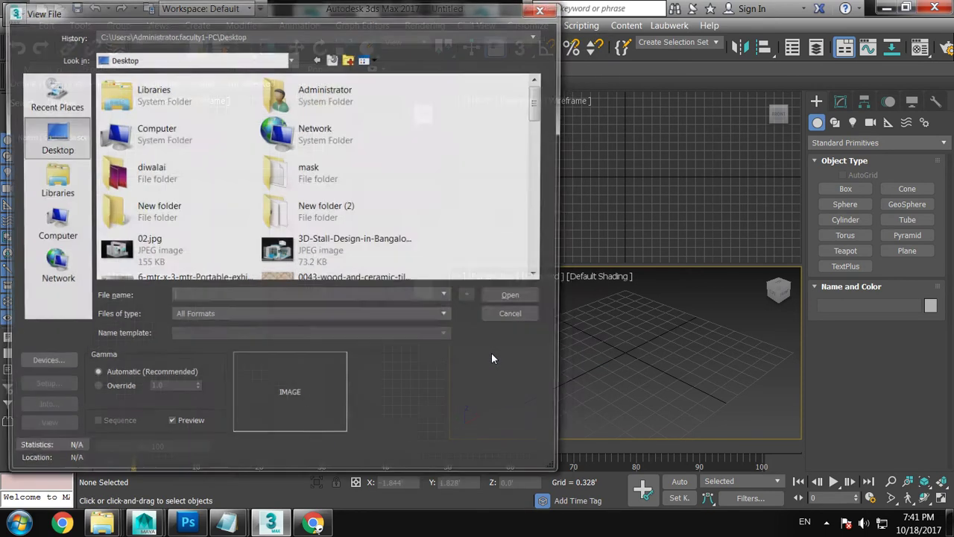
double_click(328, 254)
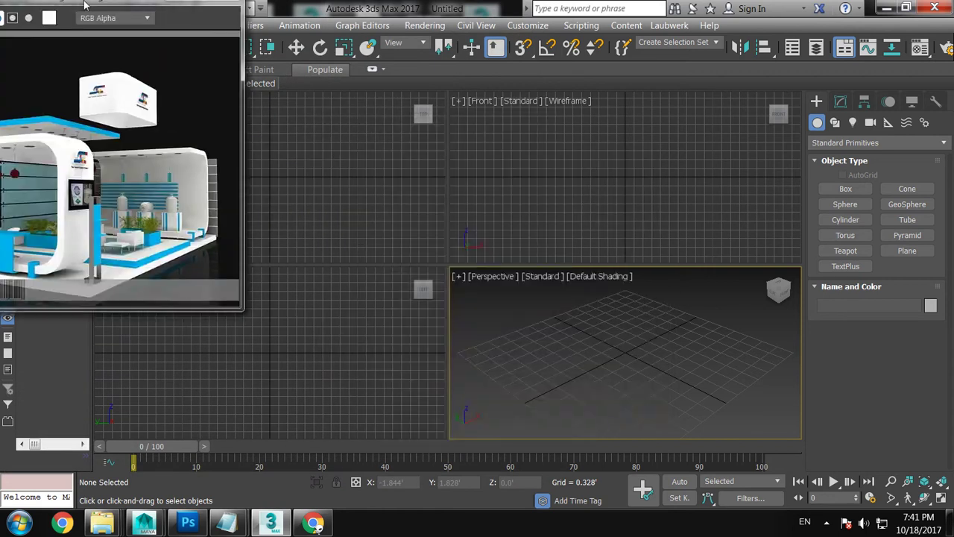
Step: Reposition and enlarge the image viewer, then maximize and zoom the Perspective viewport
drag(506, 130, 266, 40)
drag(428, 351, 484, 404)
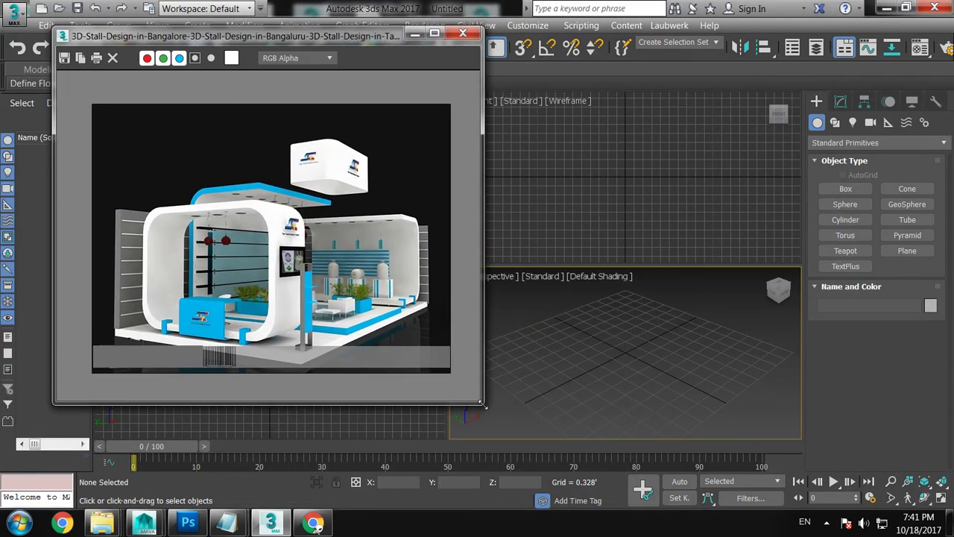
key(alt+w)
scroll(709, 292, down, 2)
scroll(698, 293, down, 2)
scroll(707, 301, down, 2)
Step: Draw the floor plane Plane001, roughly 7.729' by 11.834', in the Perspective view
click(907, 251)
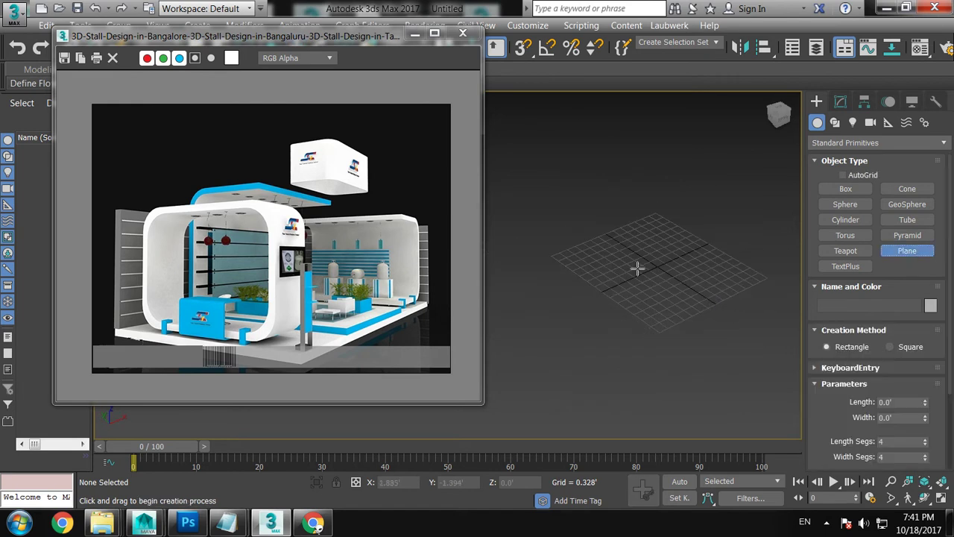
drag(669, 176, 557, 438)
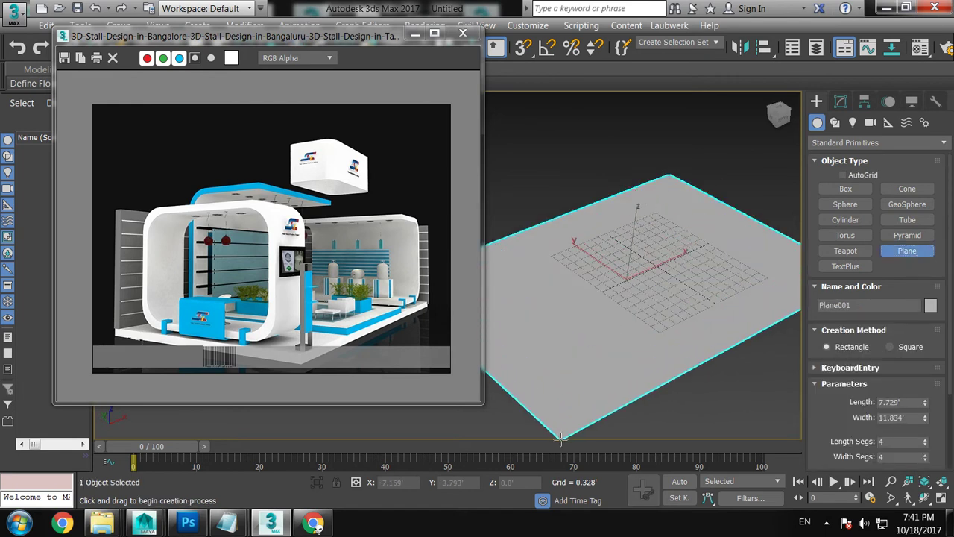
key(w)
drag(249, 34, 616, 76)
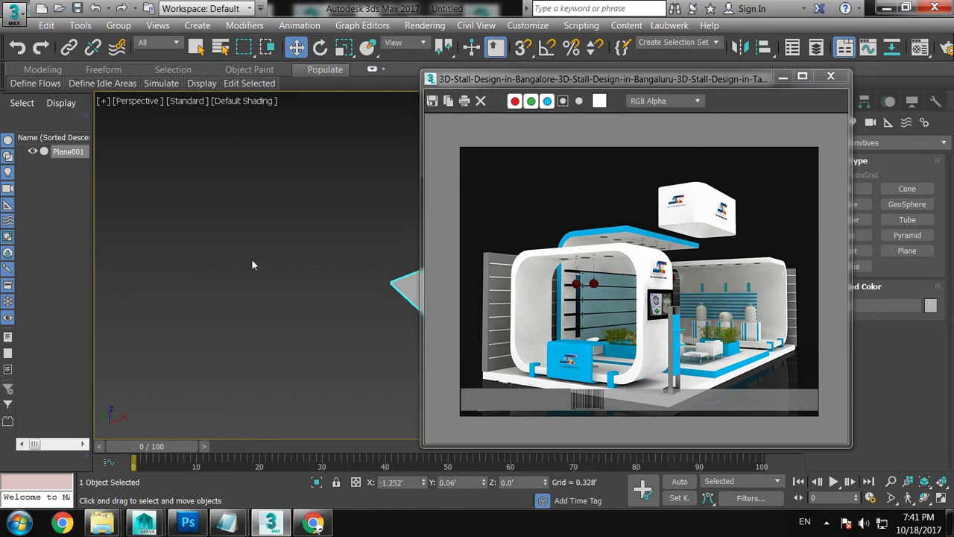
Step: Switch to Top view, frame the floor, and set the Create category to AEC Extended
key(t)
scroll(269, 231, down, 5)
middle_drag(266, 234, 206, 239)
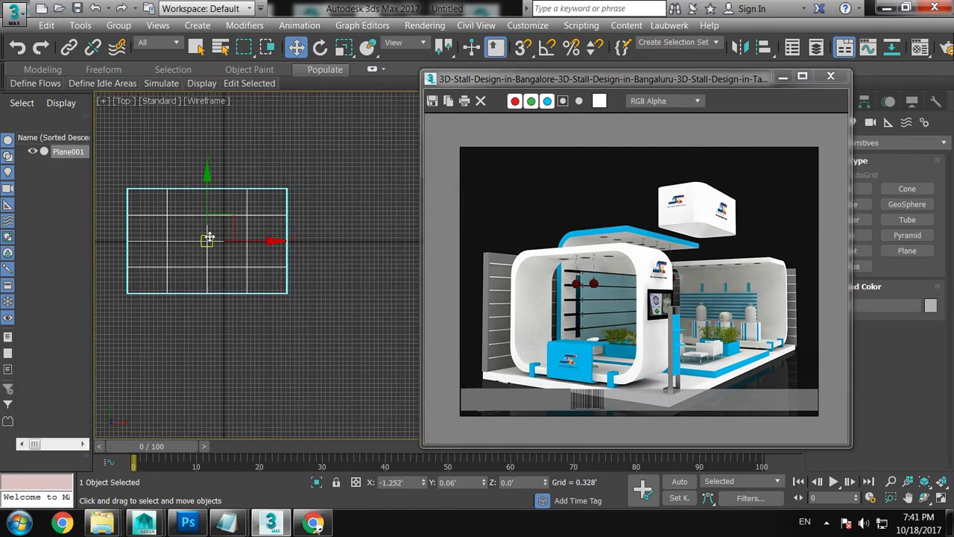
drag(761, 84, 688, 64)
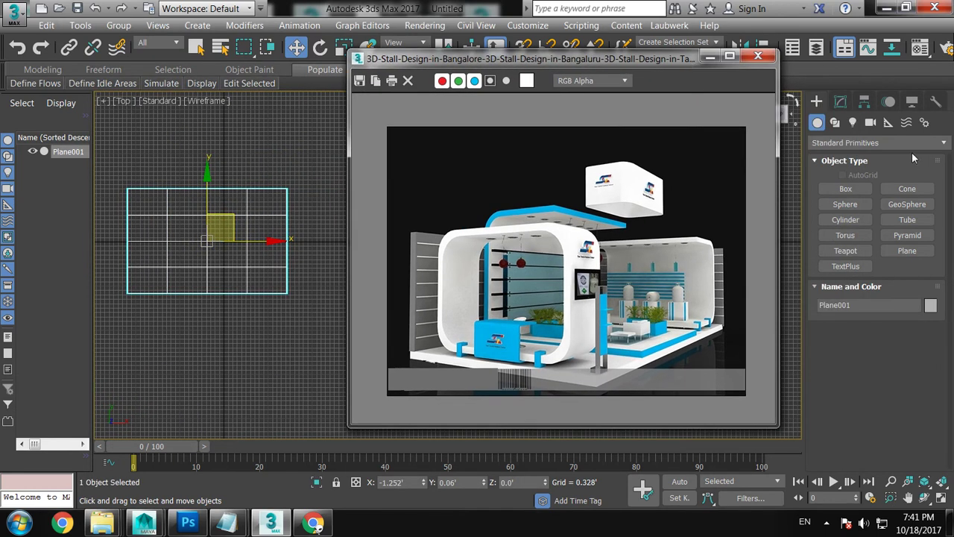
click(901, 142)
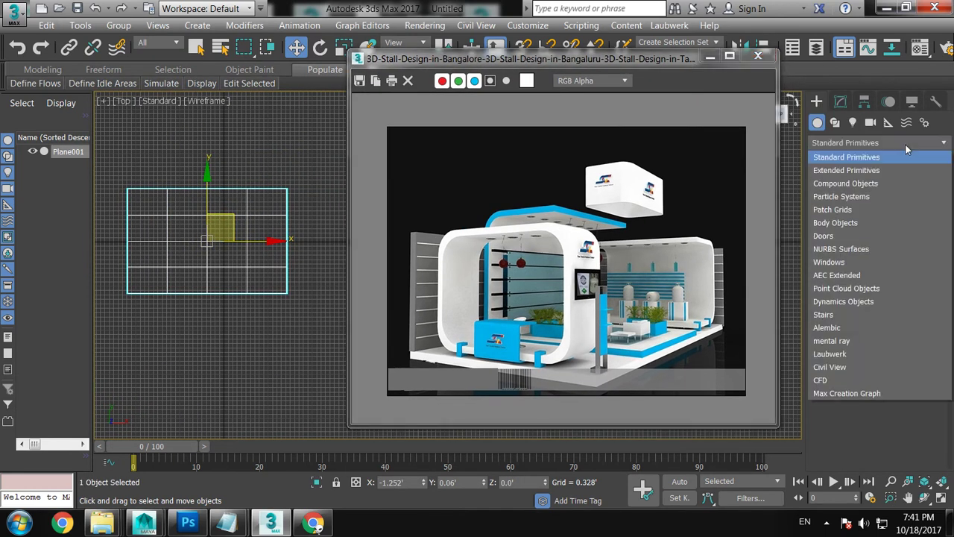
click(854, 276)
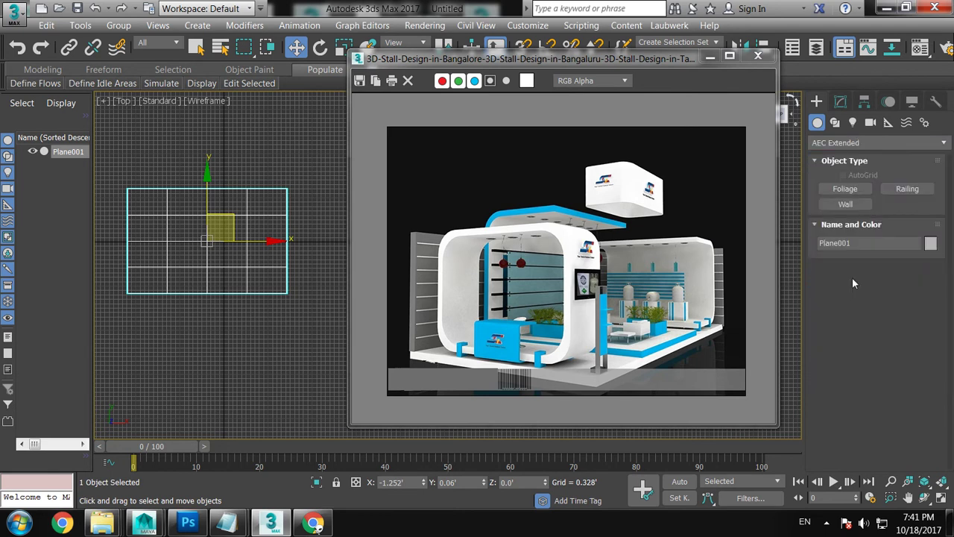
Step: Draw Wall001 along the floor's back edge from the top-left to top-right corner
click(845, 203)
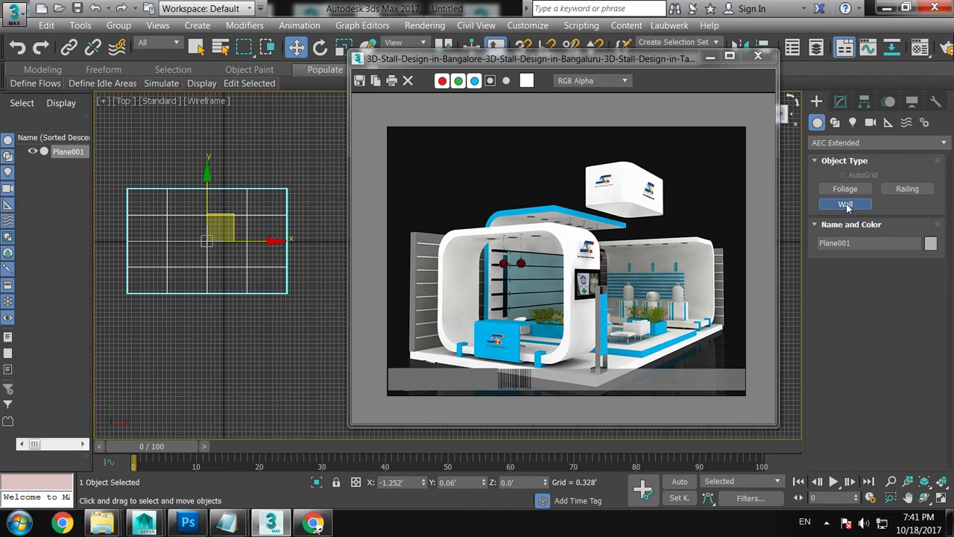
click(128, 186)
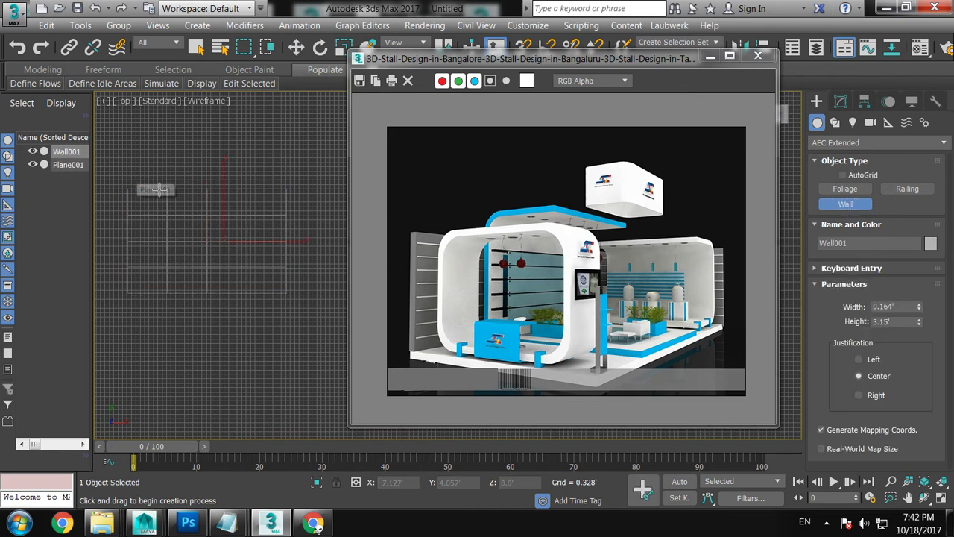
click(287, 187)
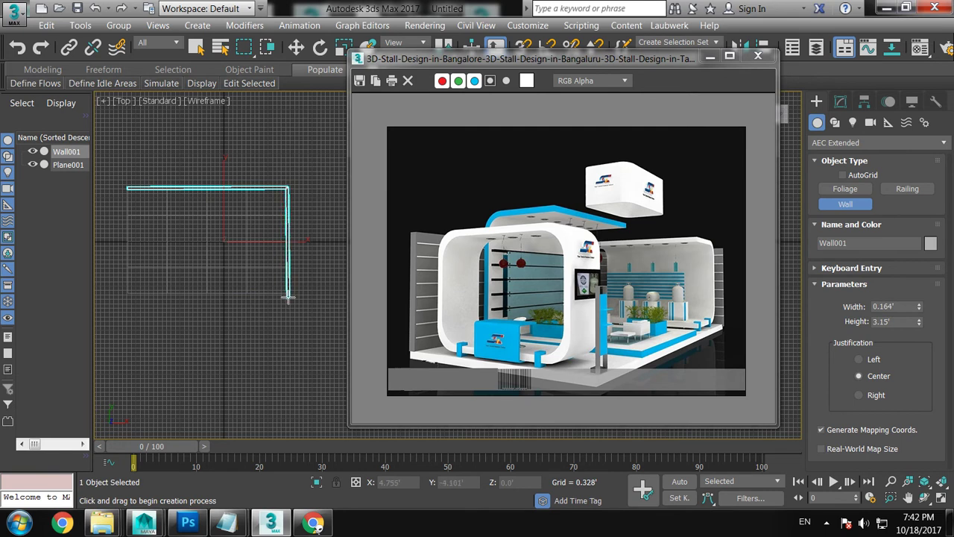
right_click(287, 297)
click(269, 340)
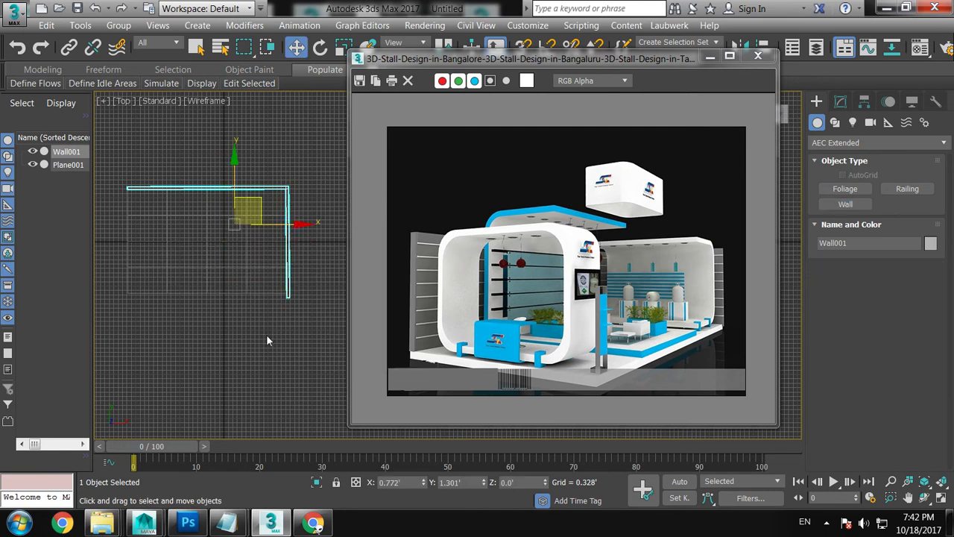
drag(617, 60, 358, 24)
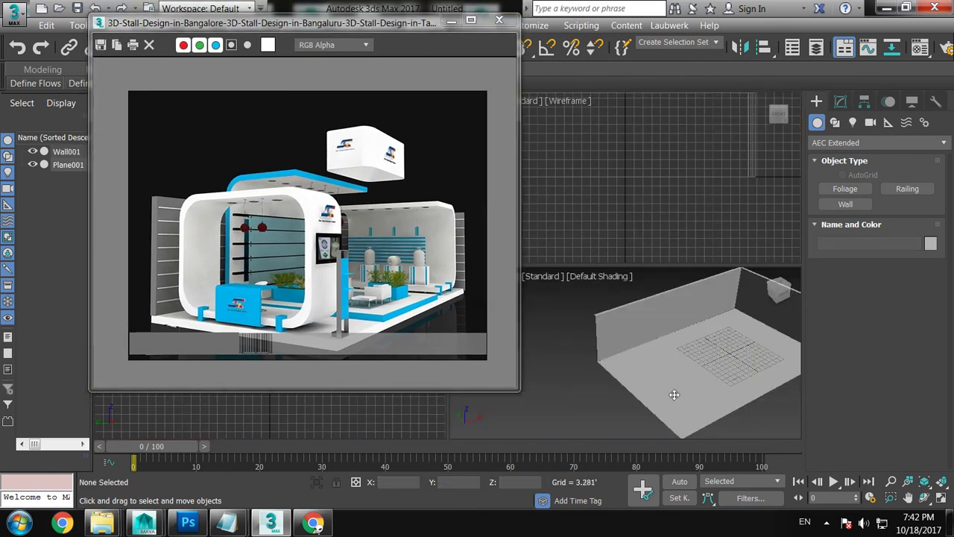
Step: Scale Wall001 along Z to about 144% of its height
click(674, 394)
key(alt+w)
mouse_move(673, 394)
alt+middle_down()
mouse_move(691, 310)
mouse_move(656, 309)
alt+middle_up()
click(655, 307)
key(r)
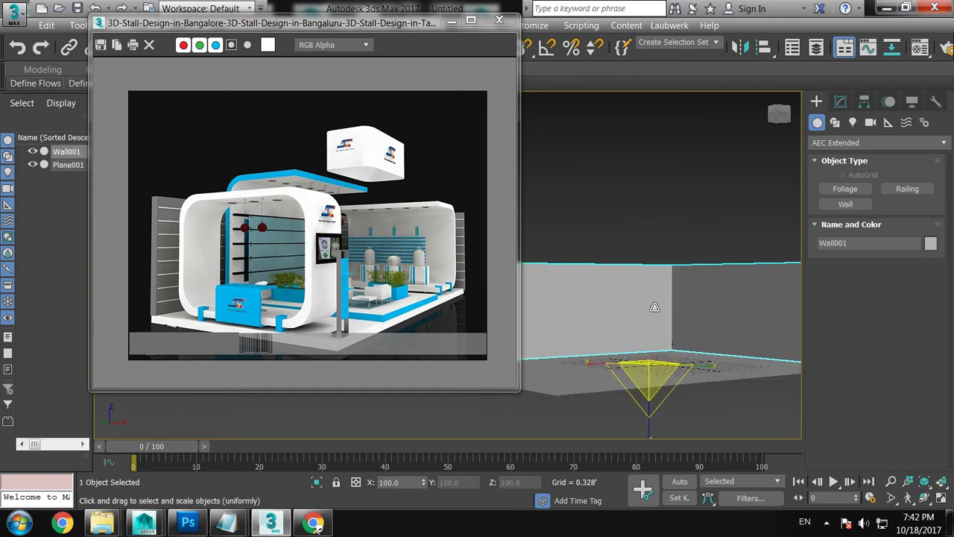
drag(649, 436, 651, 455)
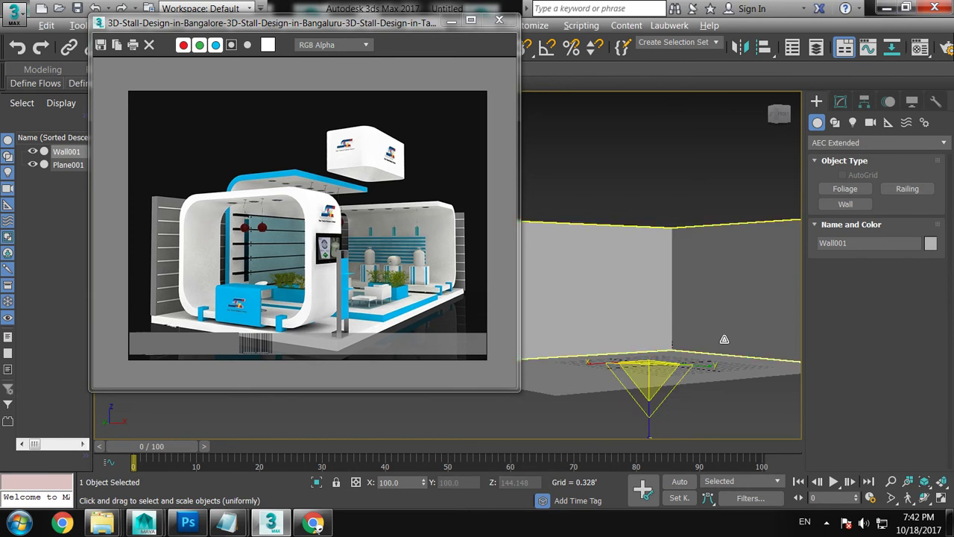
Step: Restore the multi-view layout, zoom the view, and move the reference image window aside
key(alt+w)
key(alt+w)
scroll(730, 309, up, 3)
scroll(599, 261, up, 3)
scroll(604, 278, up, 2)
scroll(595, 257, up, 2)
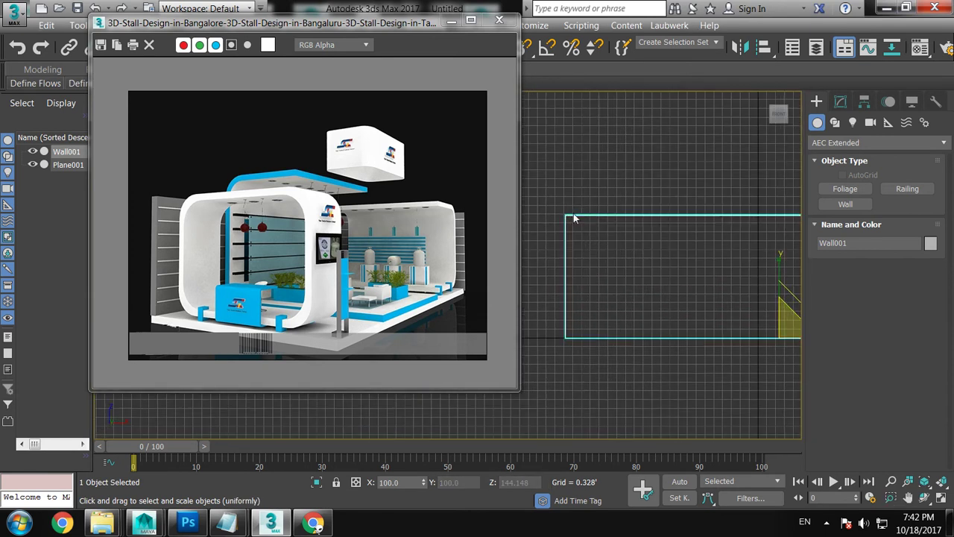
drag(358, 23, 279, 10)
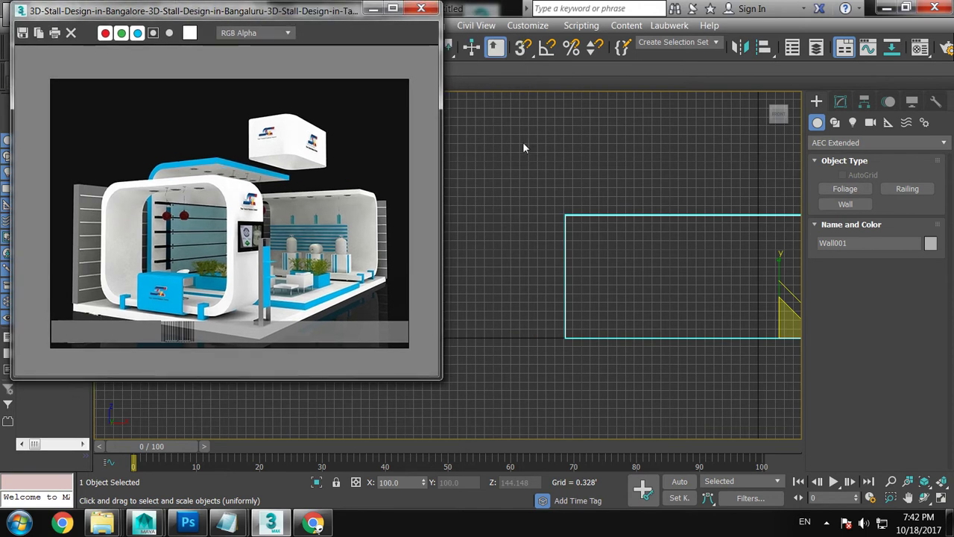
middle_drag(675, 214, 609, 193)
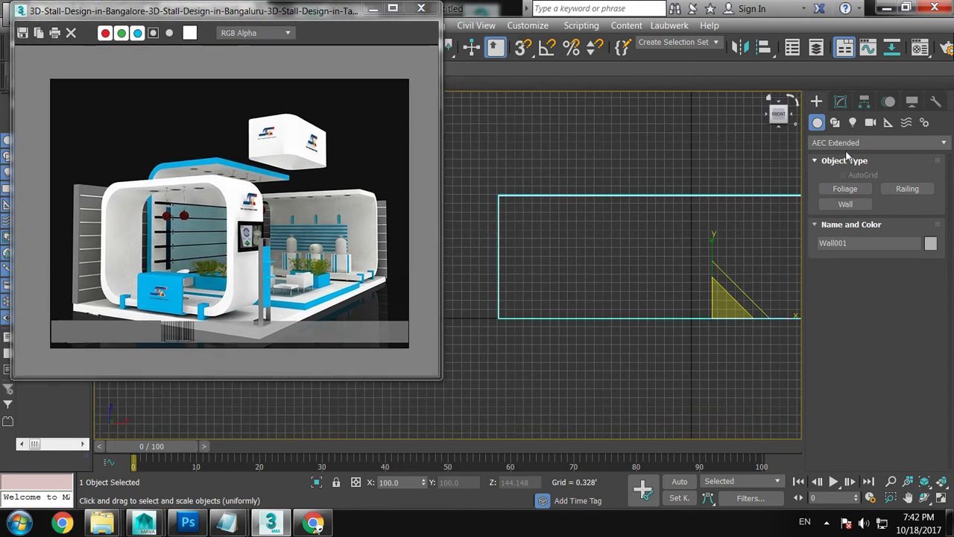
Step: Draw Rectangle001 in the Top view and convert it to an Editable Spline
click(834, 123)
click(901, 203)
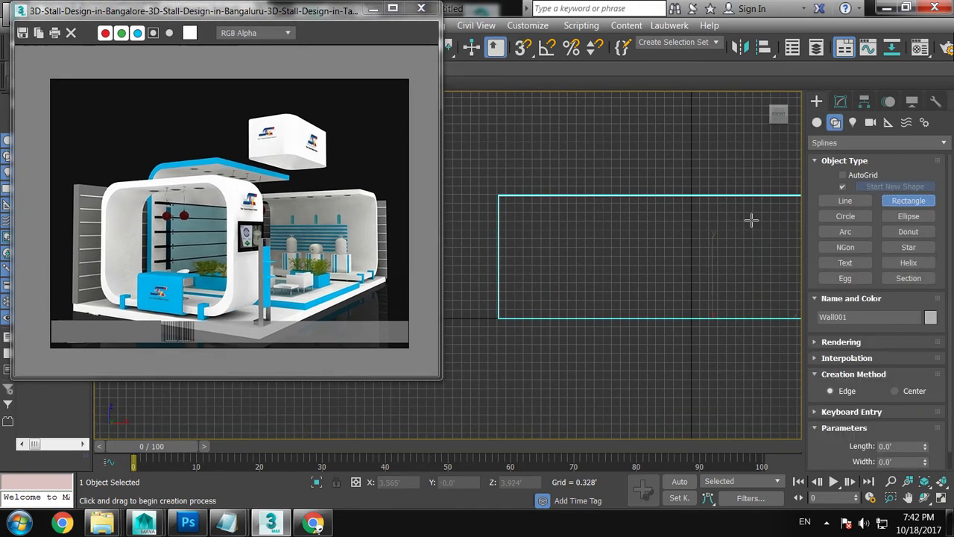
drag(542, 200, 667, 317)
right_click(667, 317)
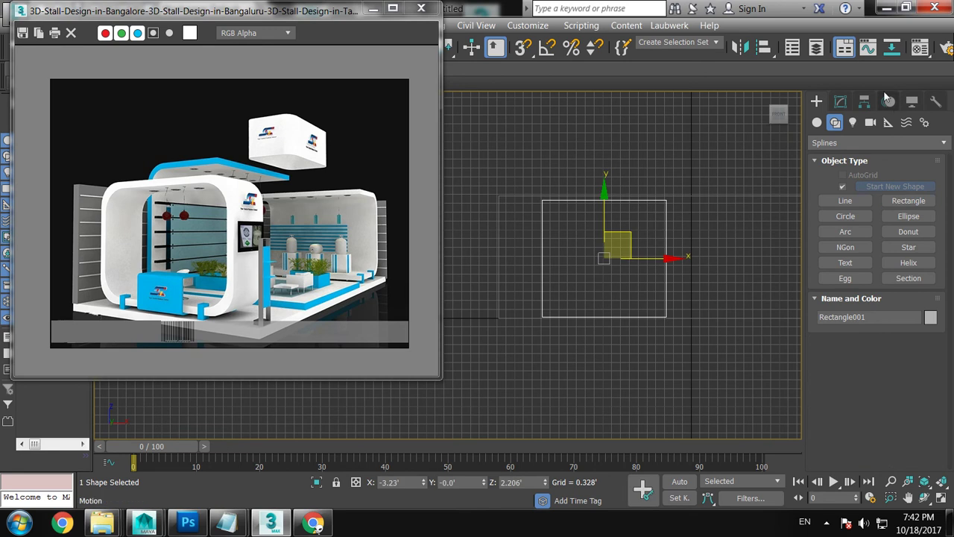
click(840, 101)
right_click(850, 164)
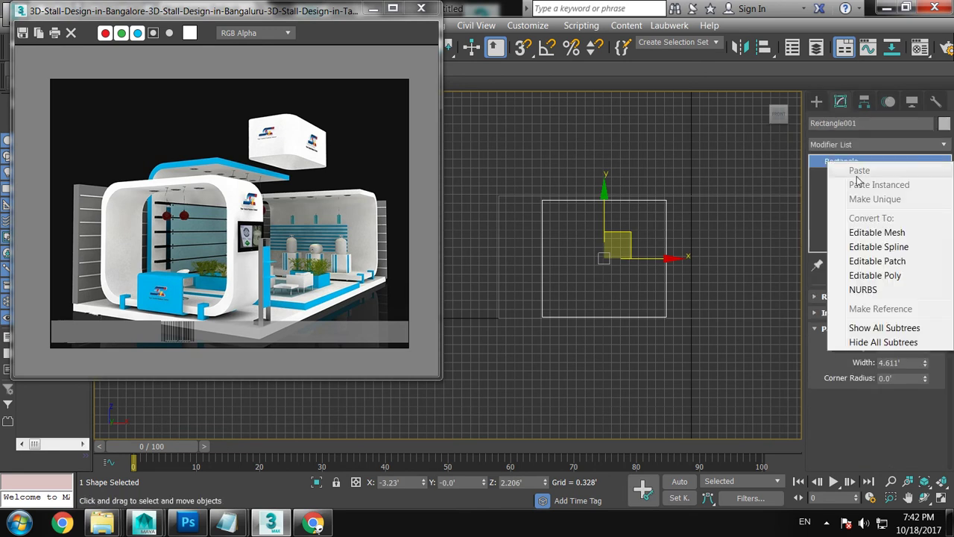
click(901, 247)
Step: Fillet all four corner vertices of Rectangle001 to round its corners
click(816, 161)
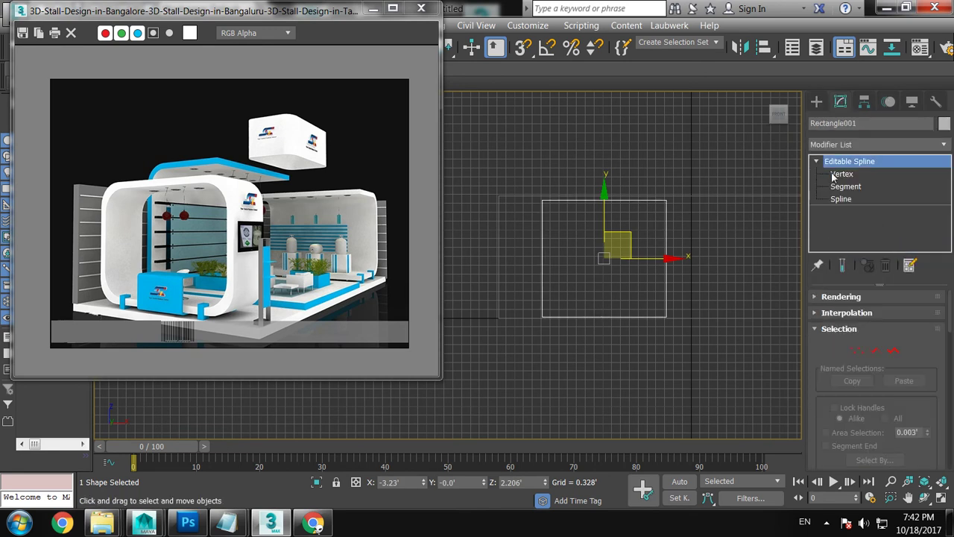
click(841, 174)
click(666, 200)
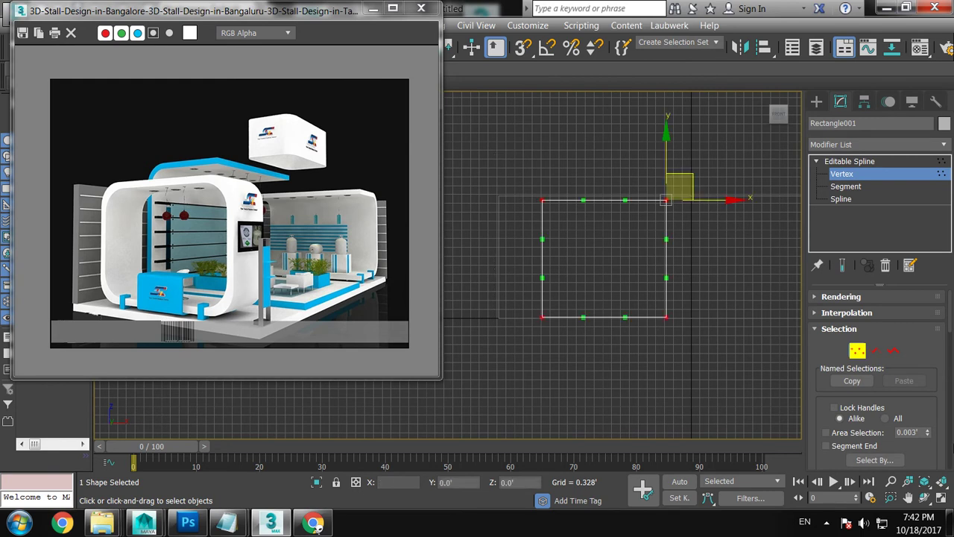
scroll(831, 460, down, 5)
scroll(831, 460, down, 5)
scroll(831, 460, down, 5)
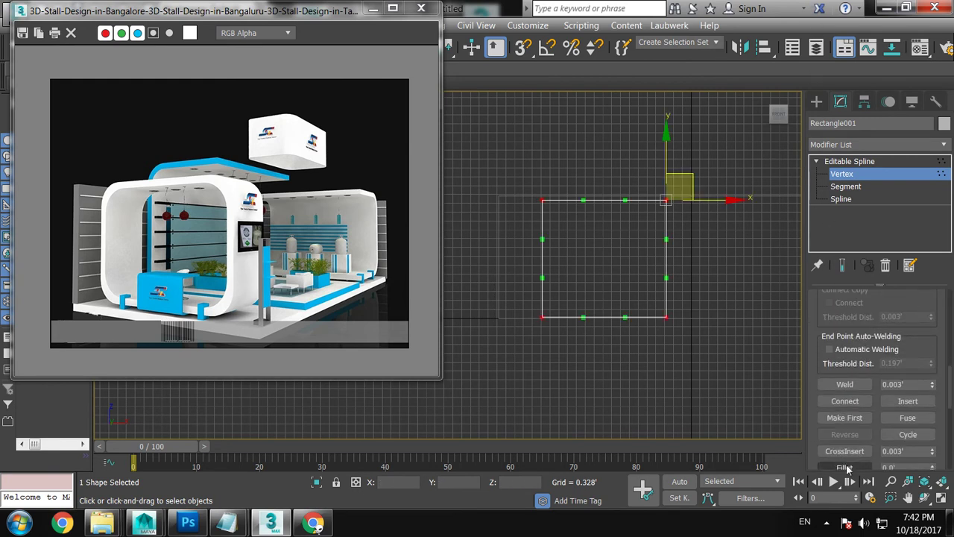
click(844, 468)
drag(667, 317, 667, 292)
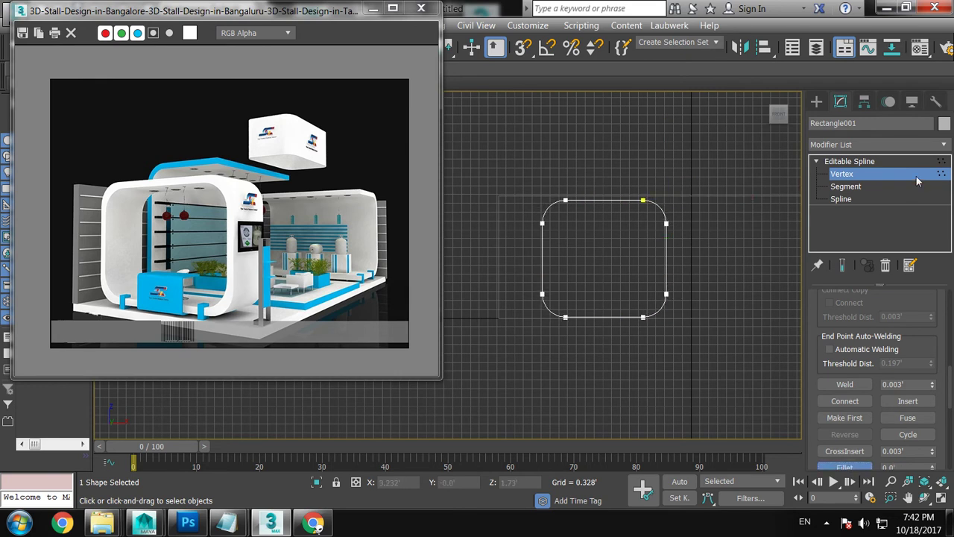
click(849, 161)
key(alt+w)
key(alt+w)
alt+middle_drag(649, 332, 653, 328)
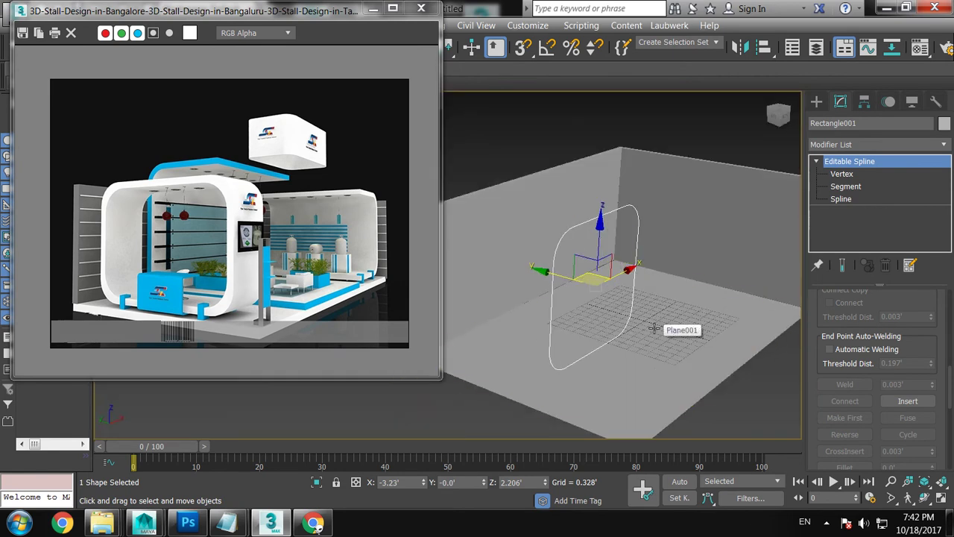
Step: Turn on Angle Snap and set the snap angle to 90° in Grid and Snap Settings
key(a)
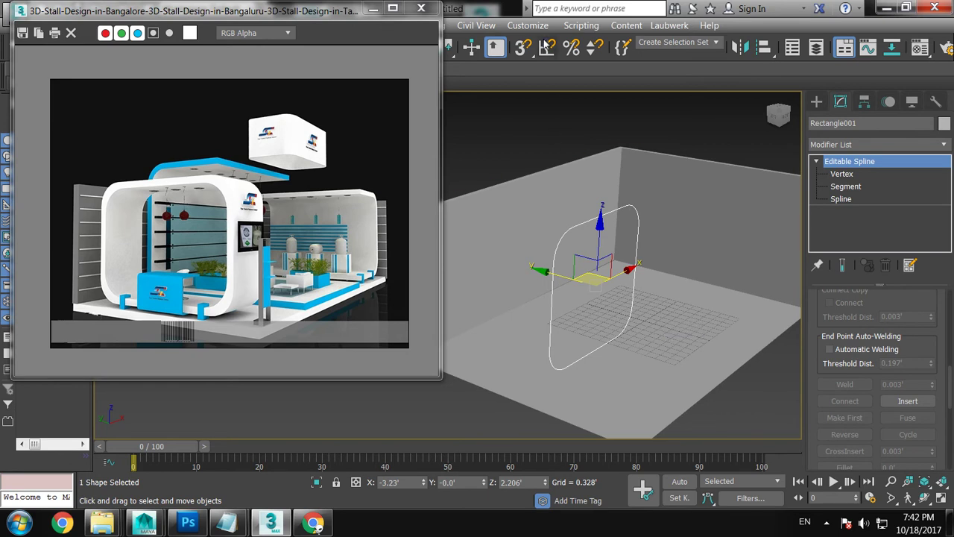
right_click(547, 47)
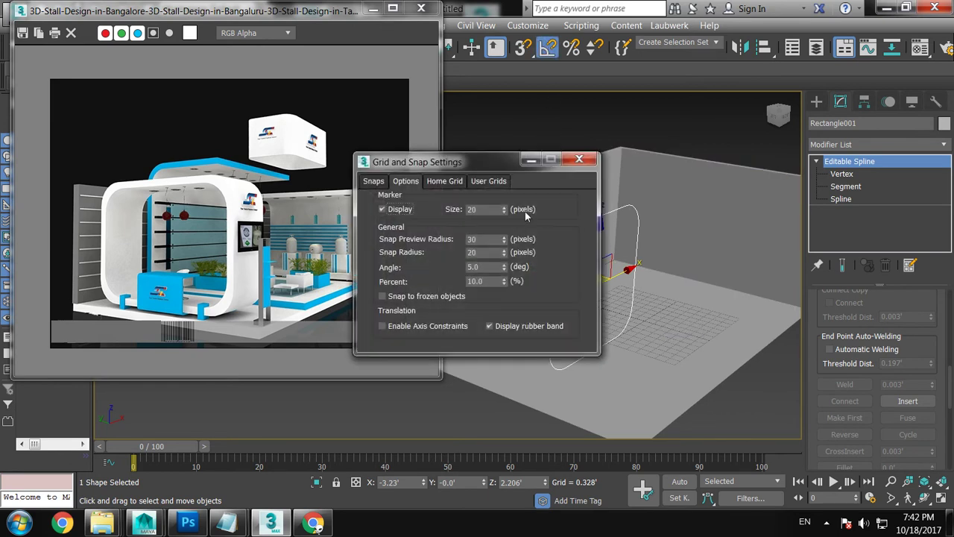
double_click(488, 267)
click(580, 158)
Step: Rotate the rounded rectangle -90° on Z and move it left toward the wall
key(e)
drag(596, 305, 588, 310)
mouse_move(587, 310)
alt+middle_down()
mouse_move(616, 307)
mouse_move(601, 292)
alt+middle_up()
key(w)
drag(601, 290, 525, 302)
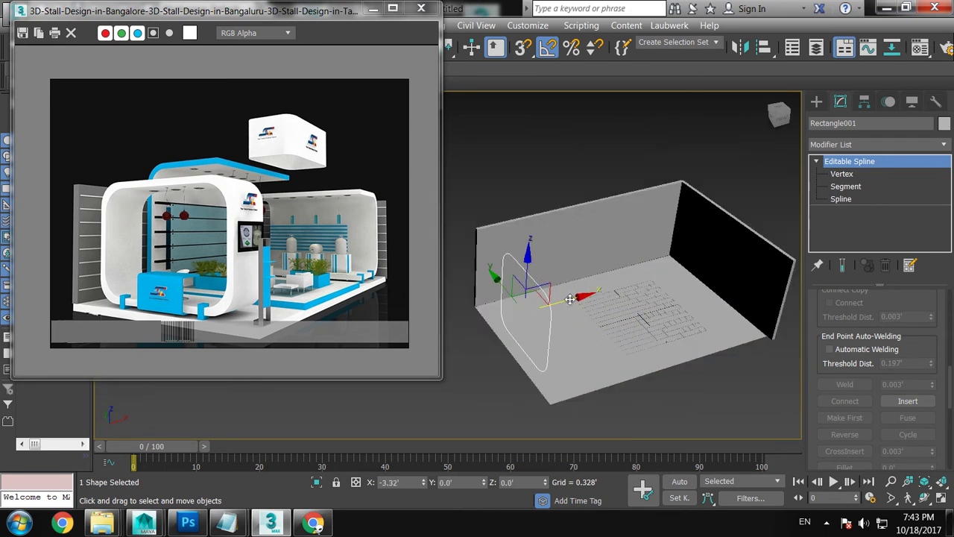
mouse_move(526, 302)
alt+middle_down()
mouse_move(645, 290)
mouse_move(624, 270)
mouse_move(675, 281)
mouse_move(539, 229)
alt+middle_up()
click(632, 261)
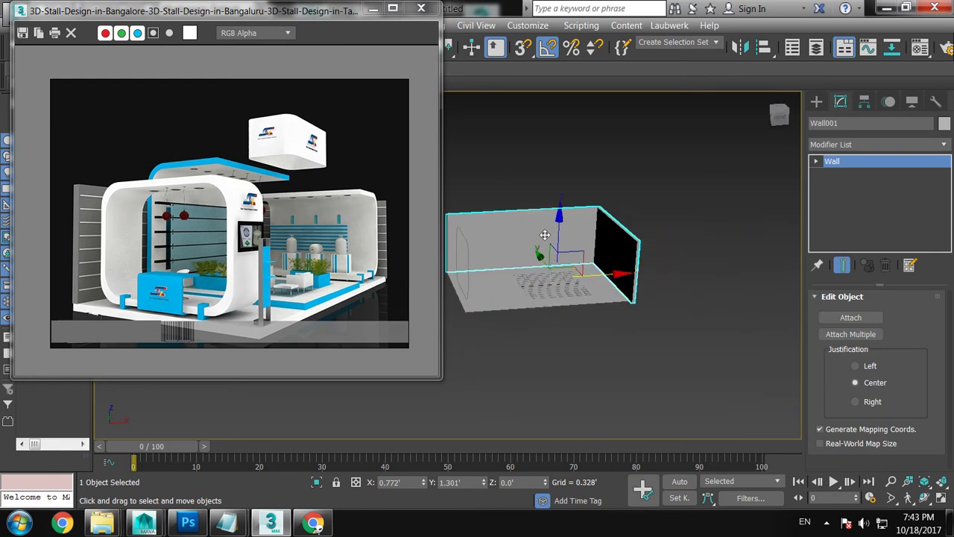
Step: Convert Wall001 to Editable Poly and push its right-end vertices outward along X
right_click(540, 229)
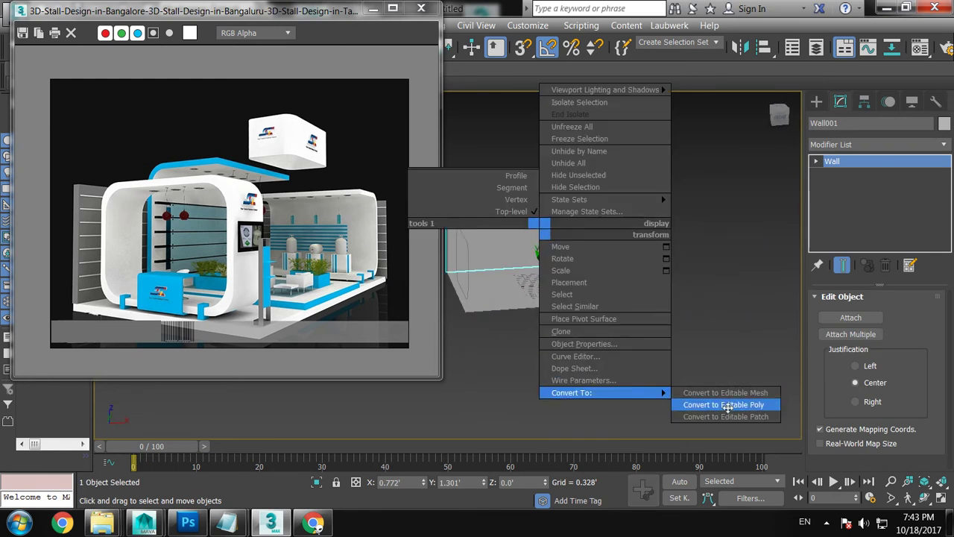
click(710, 404)
key(1)
drag(559, 132, 641, 306)
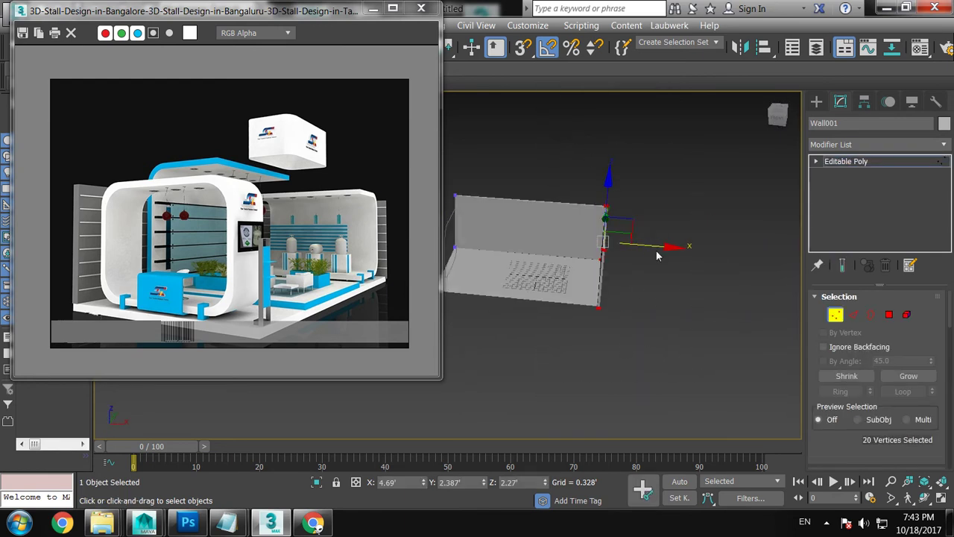
drag(659, 246, 679, 251)
mouse_move(679, 251)
alt+middle_down()
mouse_move(635, 281)
mouse_move(663, 283)
alt+middle_up()
click(856, 162)
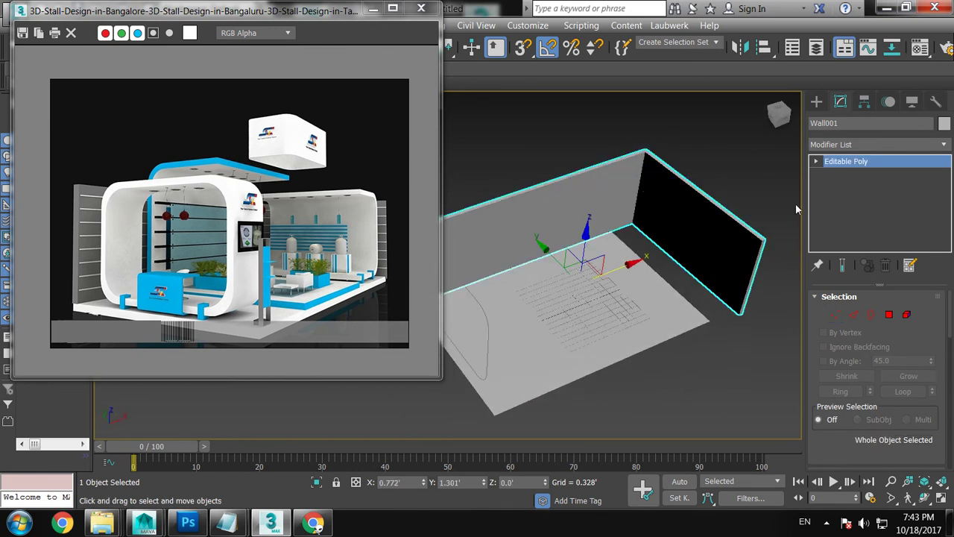
Step: Set Plane001's width to 14.319' and shift it to line up with the walls
click(623, 295)
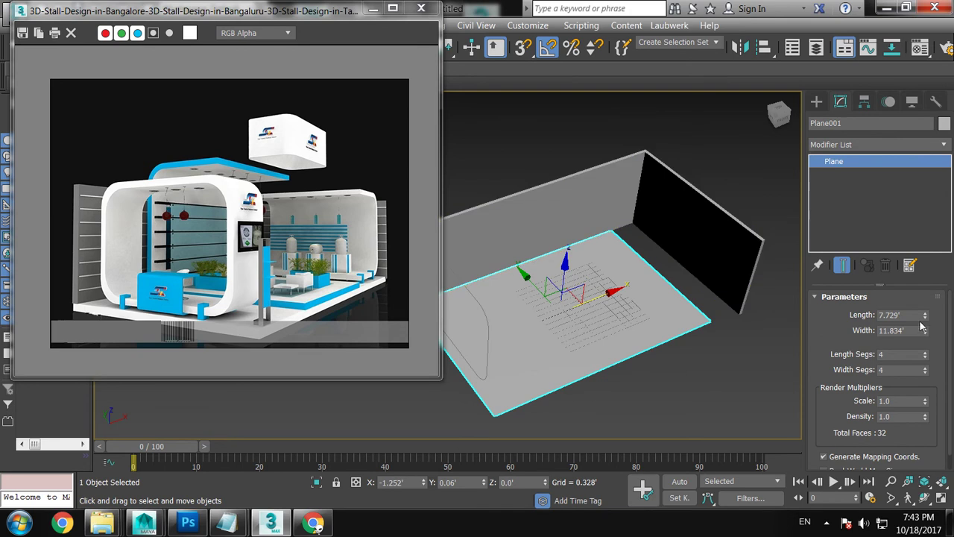
drag(927, 331, 927, 306)
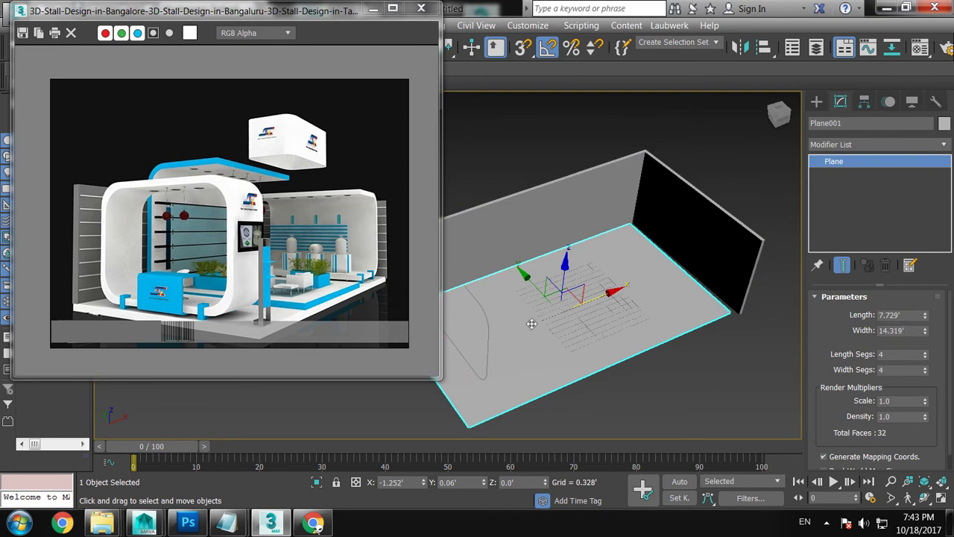
drag(600, 297, 608, 295)
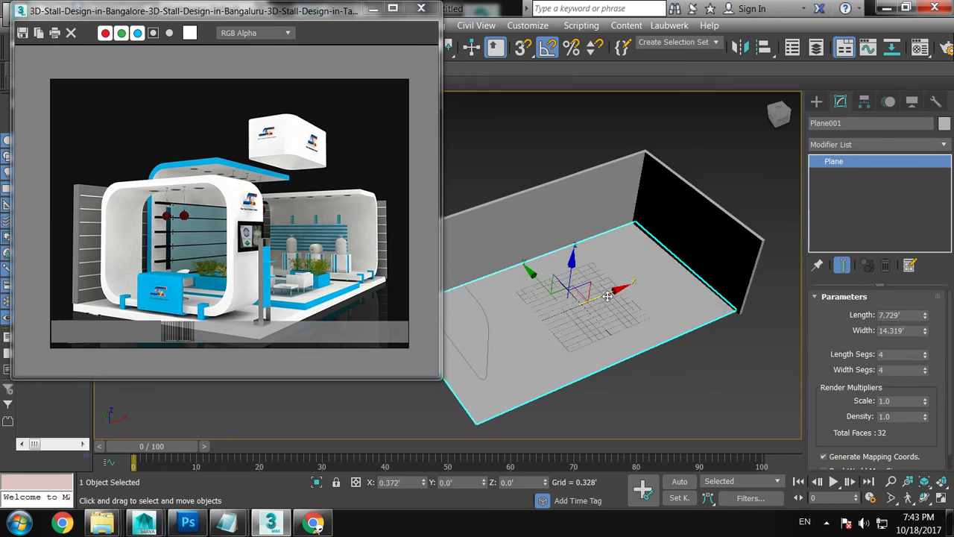
click(486, 328)
mouse_move(487, 328)
alt+middle_down()
mouse_move(602, 270)
mouse_move(489, 193)
alt+middle_up()
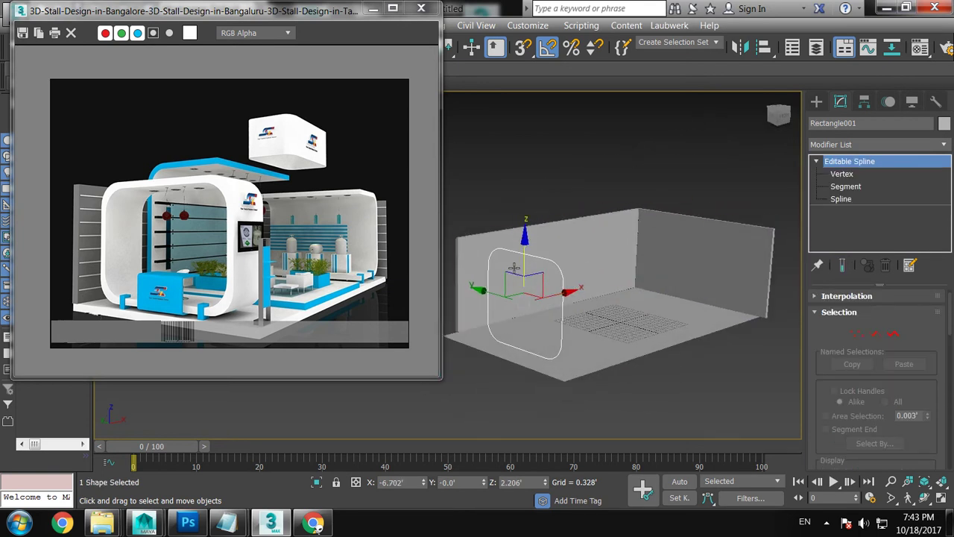
Step: Drag Wall001's left-end vertices outward to lengthen that side
key(1)
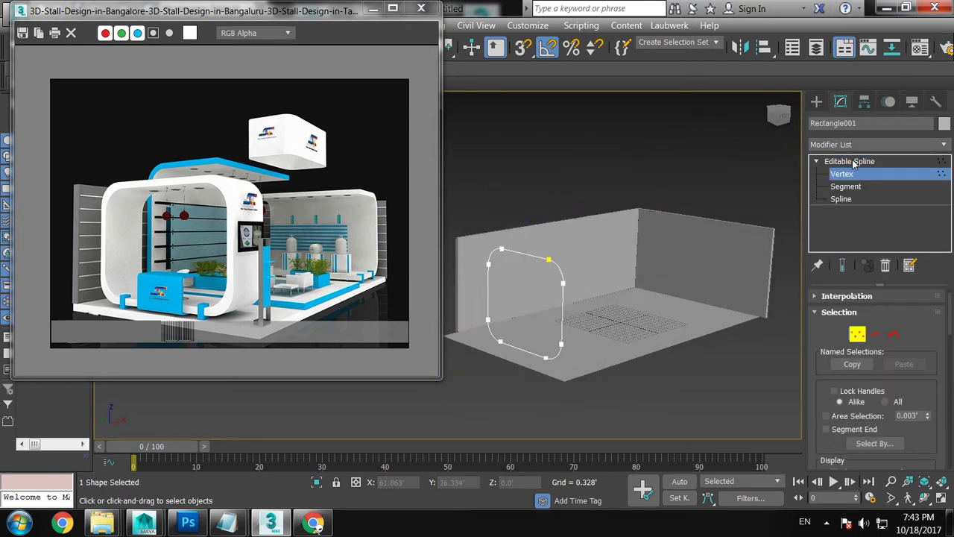
click(854, 161)
click(514, 239)
key(1)
drag(508, 189, 422, 357)
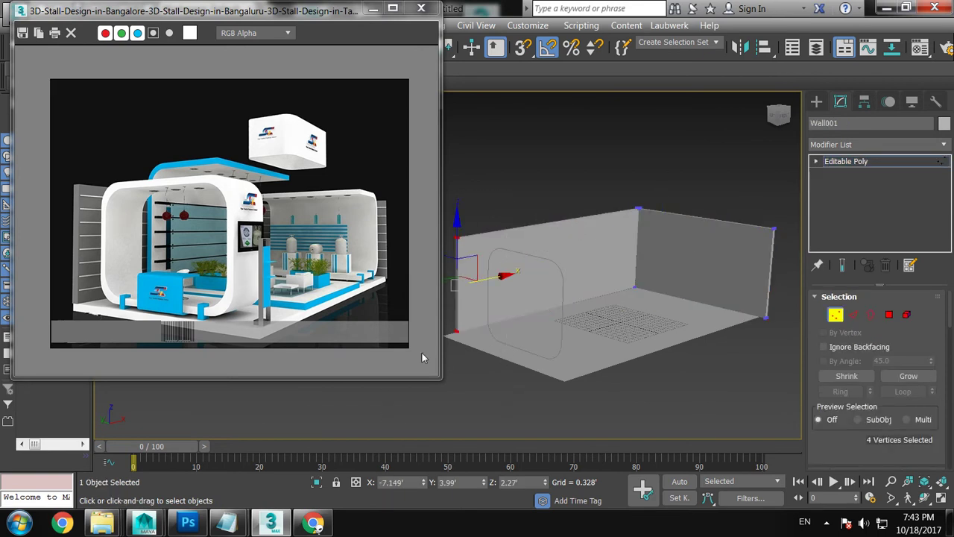
drag(496, 277, 464, 282)
click(868, 162)
click(555, 265)
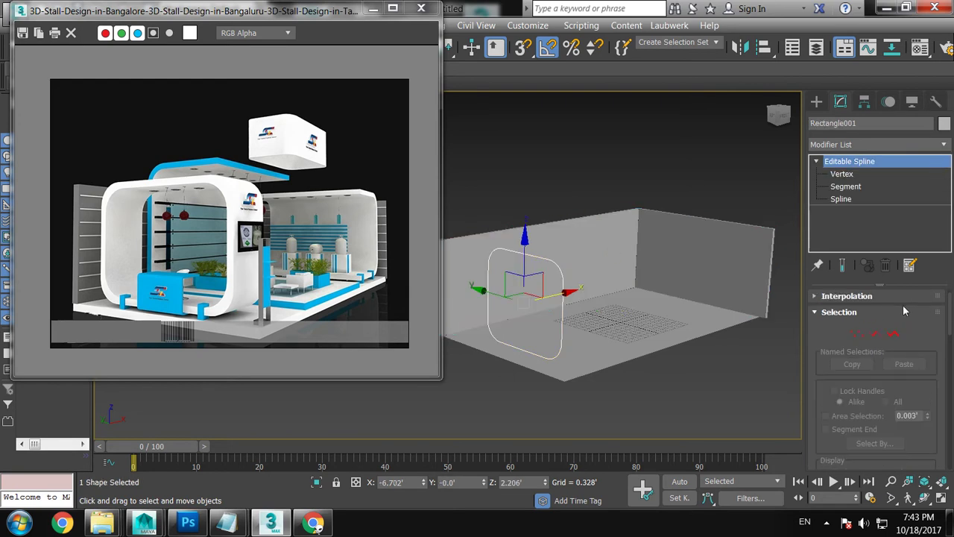
Step: Make the frame spline render in the viewport with a rectangular profile
scroll(907, 321, up, 1)
click(831, 297)
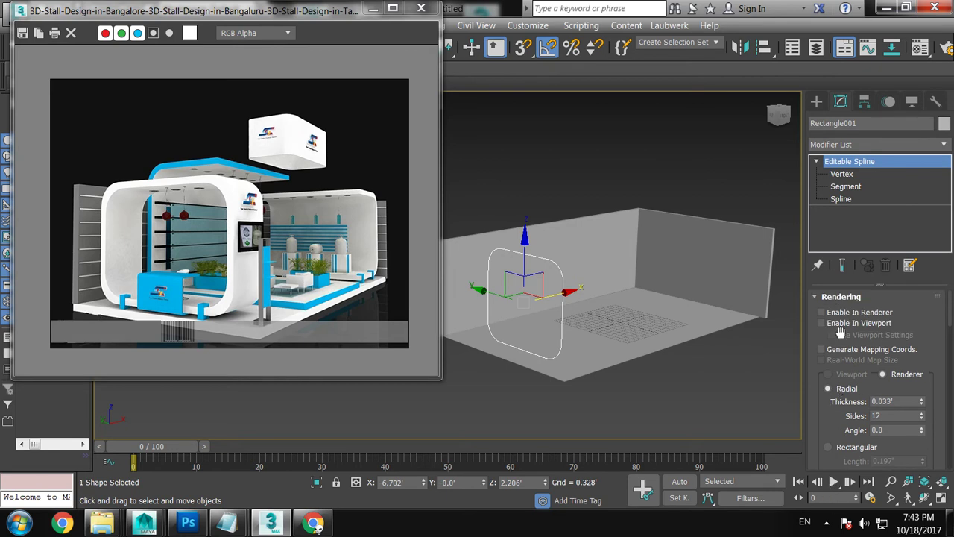
click(847, 327)
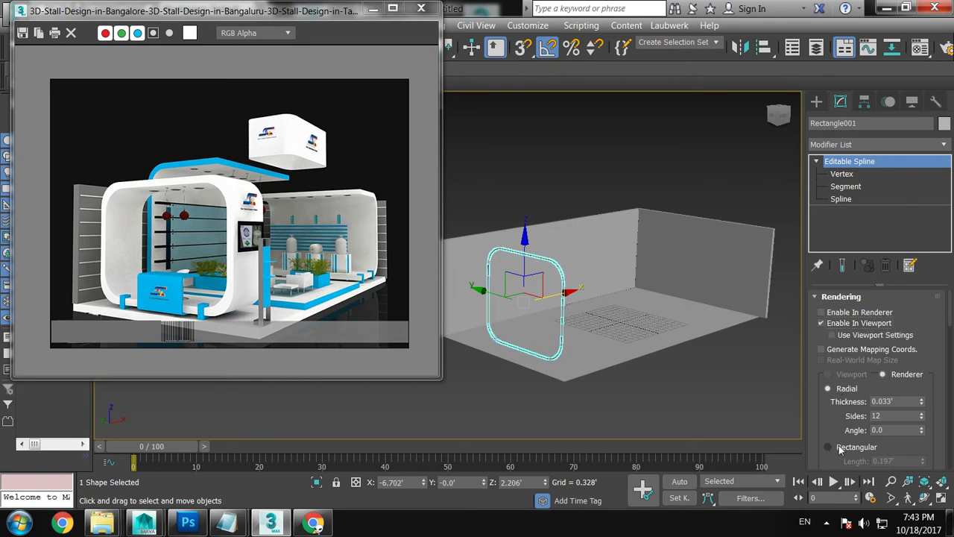
click(840, 447)
scroll(586, 353, up, 3)
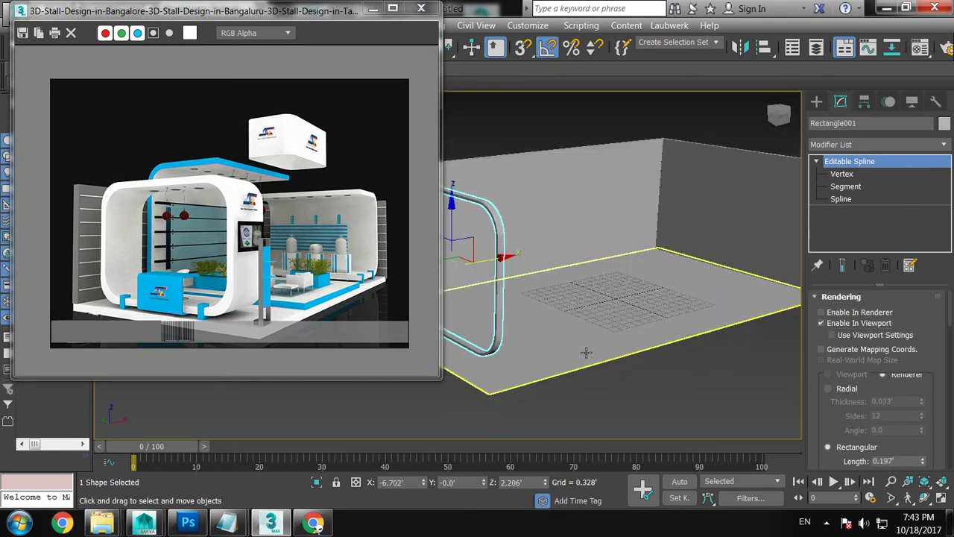
key(z)
scroll(908, 443, down, 2)
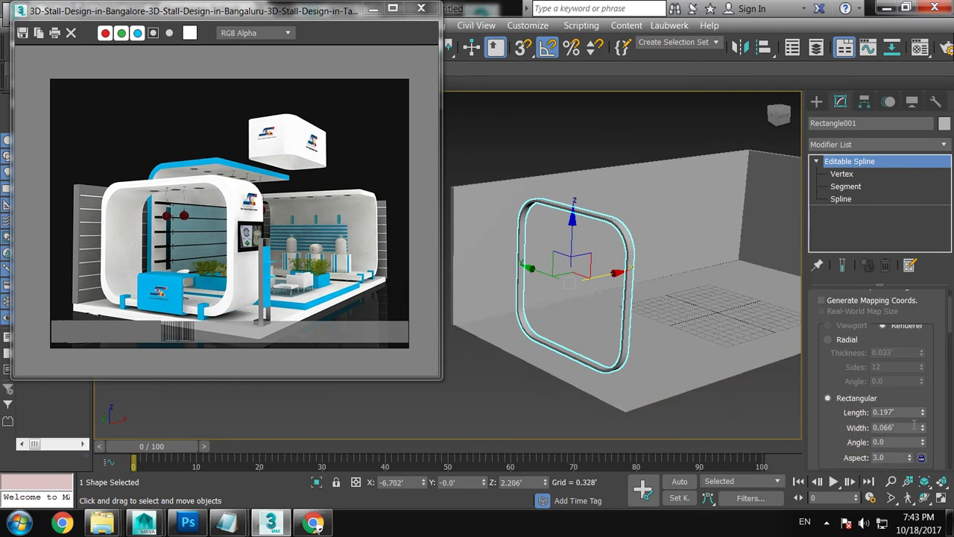
Step: Set the frame's rectangular profile to length 1.491 and width 0.098
drag(922, 413, 848, 123)
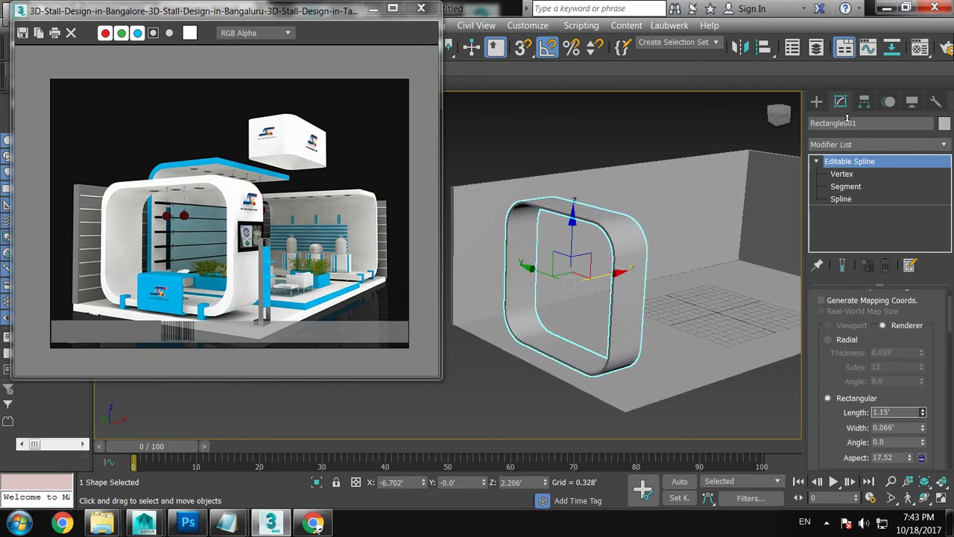
drag(922, 428, 921, 406)
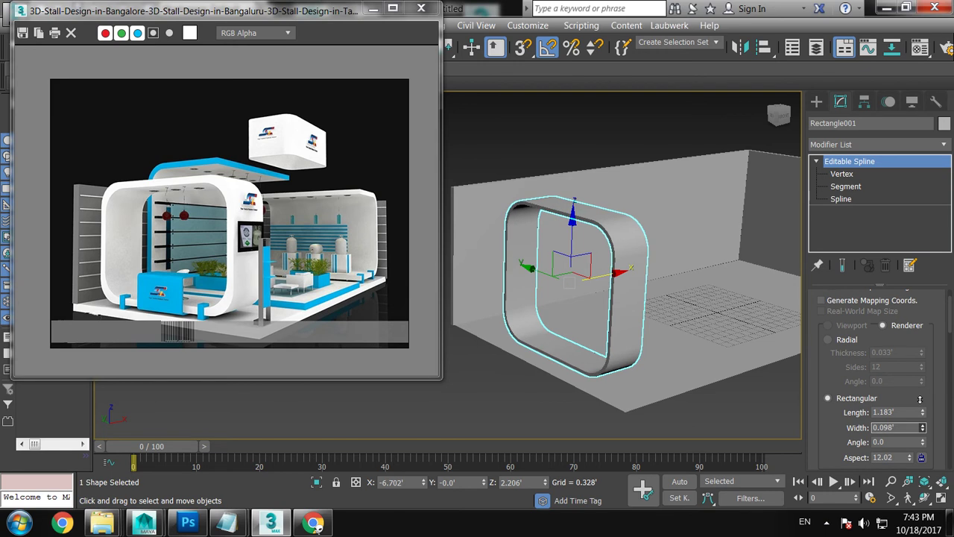
alt+middle_drag(626, 268, 589, 265)
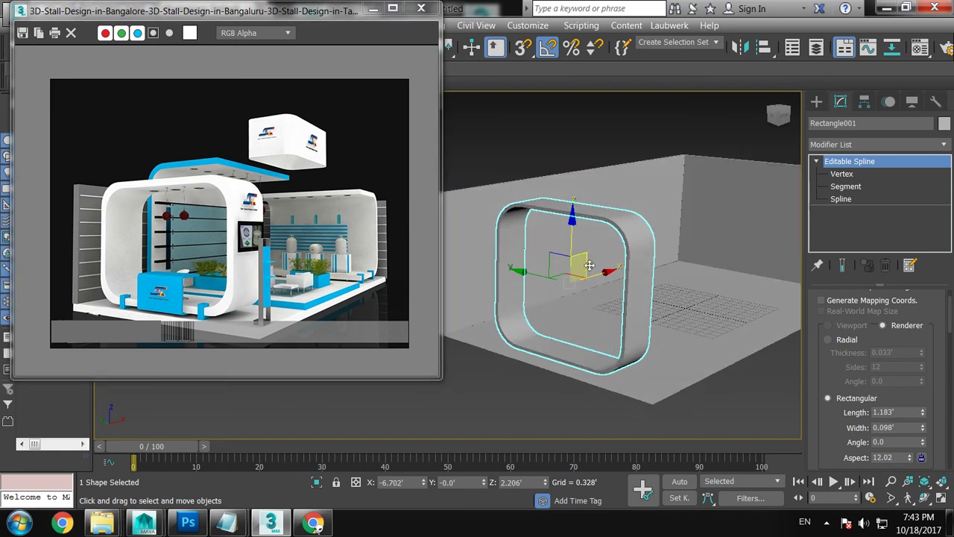
scroll(589, 266, up, 5)
drag(922, 411, 919, 391)
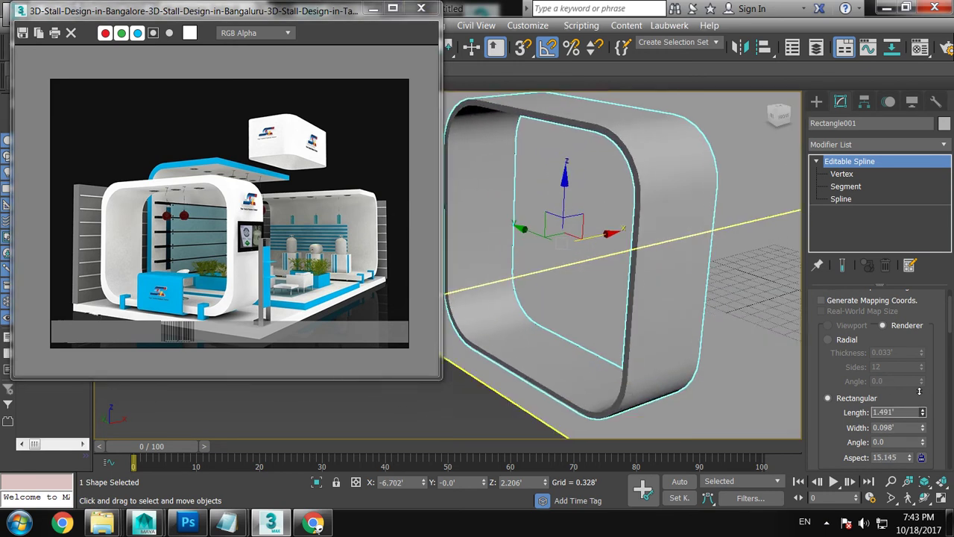
alt+middle_drag(596, 245, 655, 157)
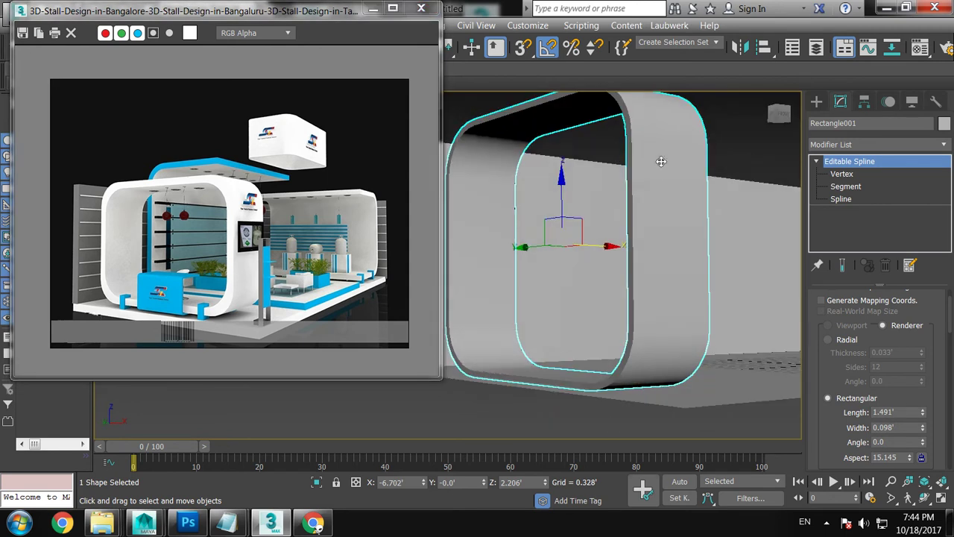
right_click(656, 156)
Step: Select the frame's top corner vertices in Vertex mode, then return to object level
alt+middle_drag(566, 246, 597, 232)
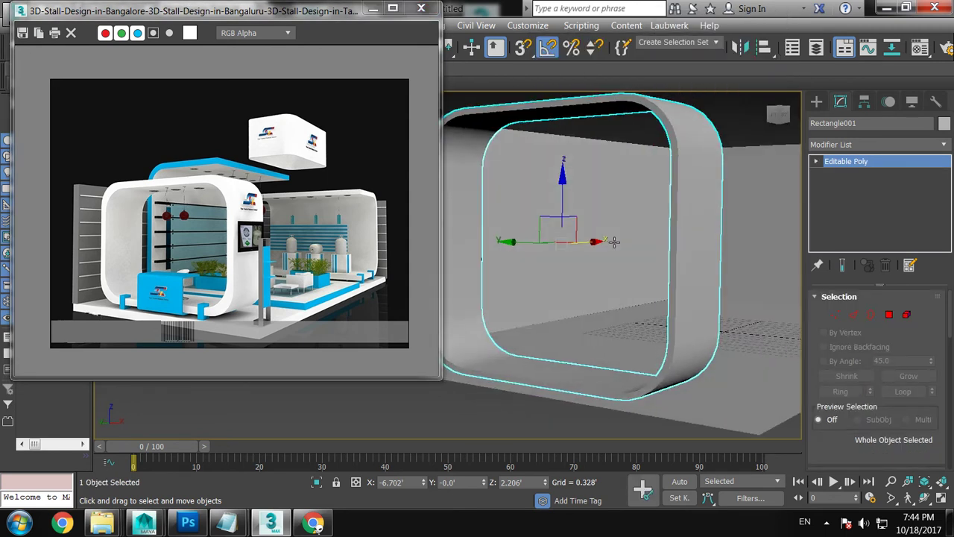
scroll(229, 213, down, 3)
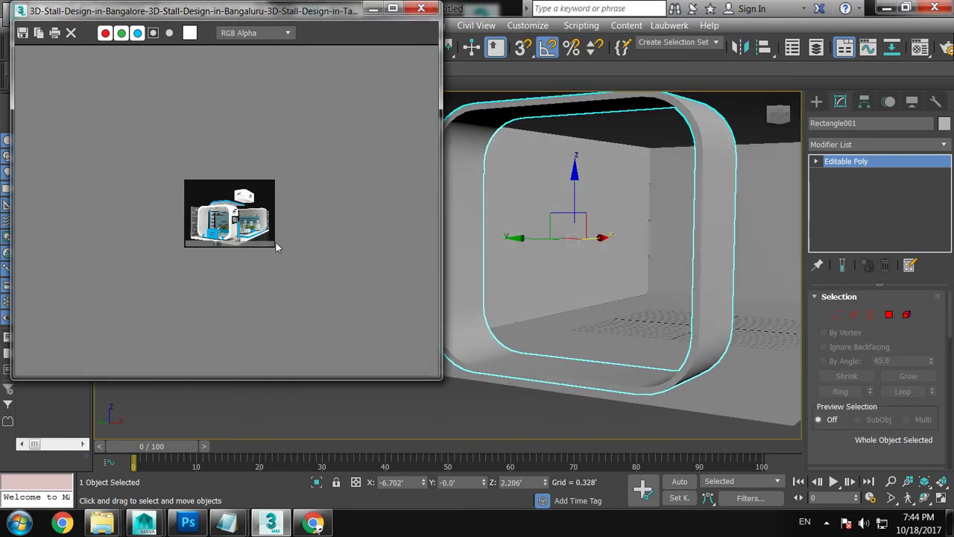
scroll(293, 251, up, 4)
scroll(680, 226, down, 3)
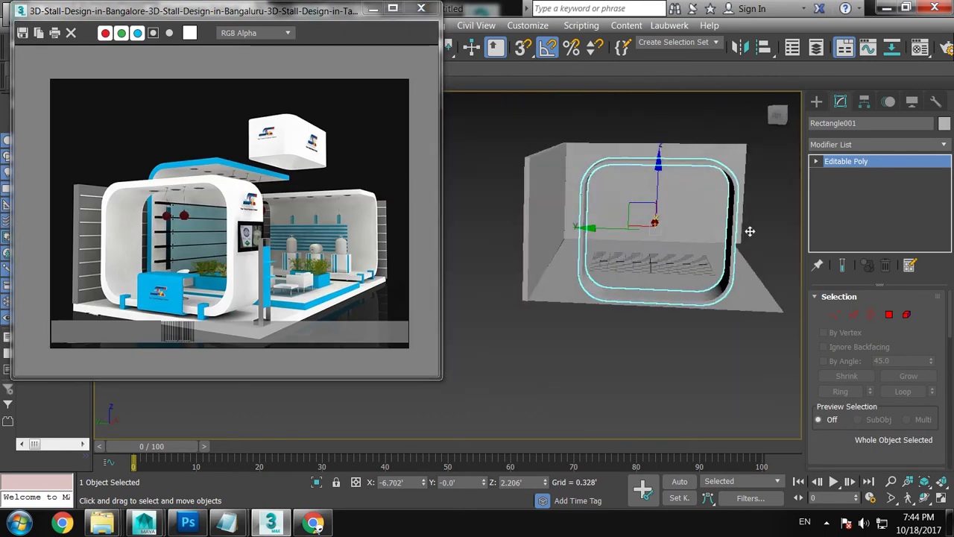
key(1)
drag(574, 149, 746, 197)
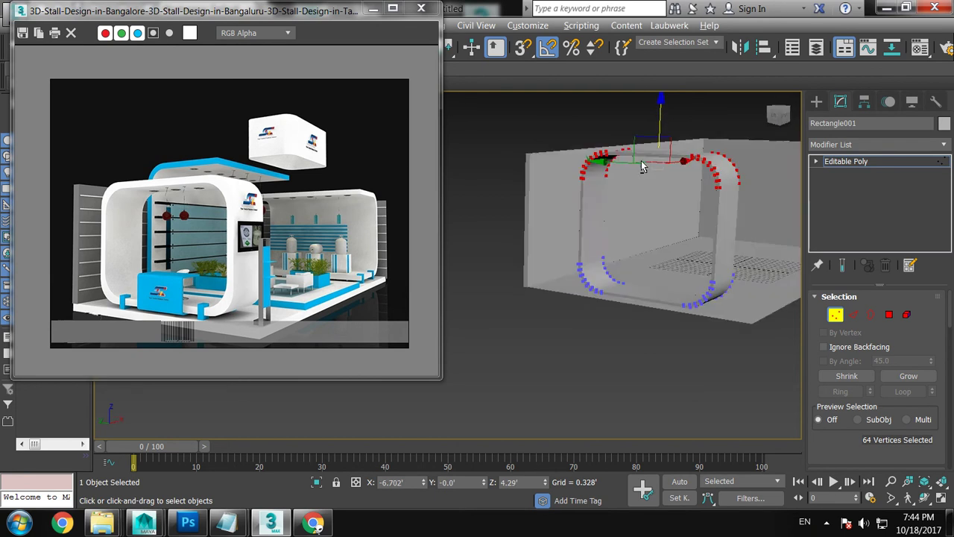
alt+middle_drag(658, 125, 631, 164)
click(868, 161)
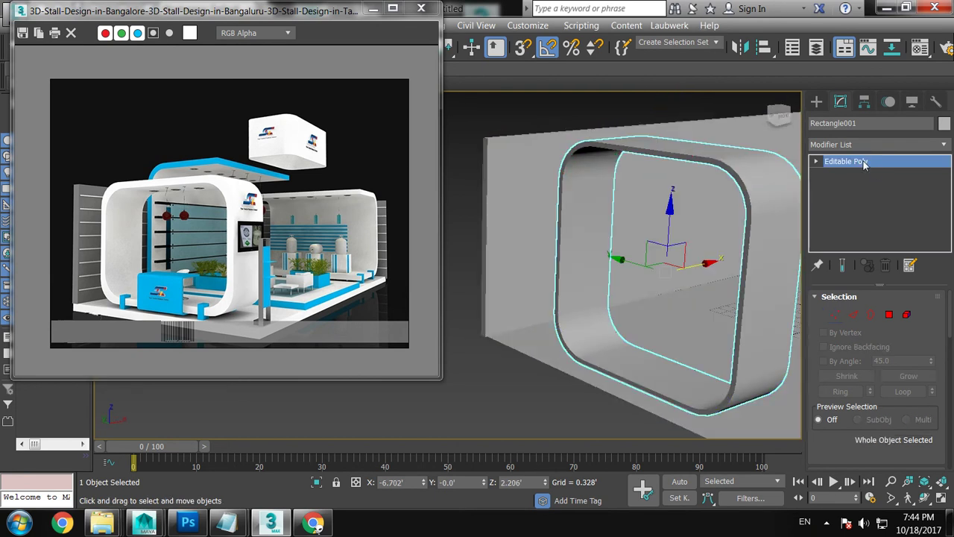
Step: Zoom and pan the reference render onto the booth's arch and counter
scroll(662, 230, up, 3)
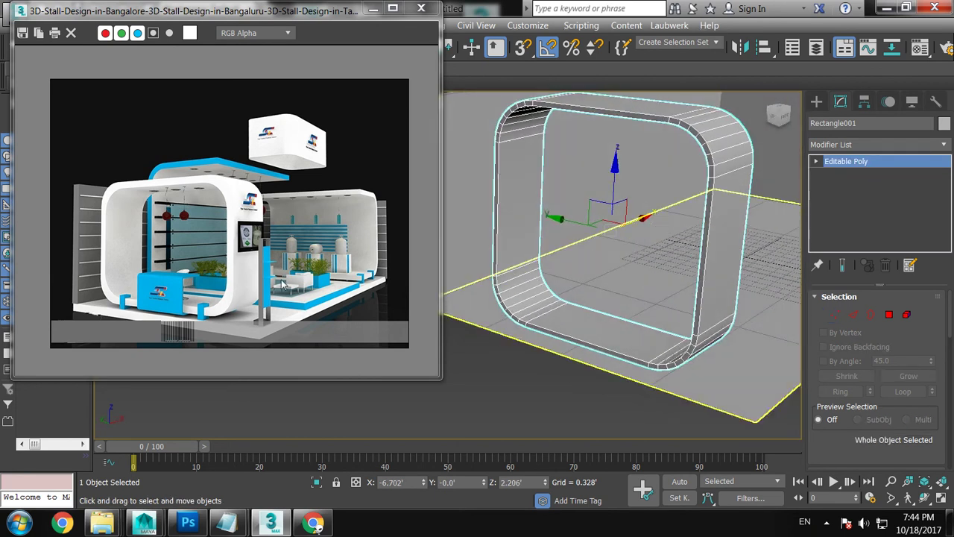
scroll(284, 284, up, 4)
middle_drag(193, 288, 289, 289)
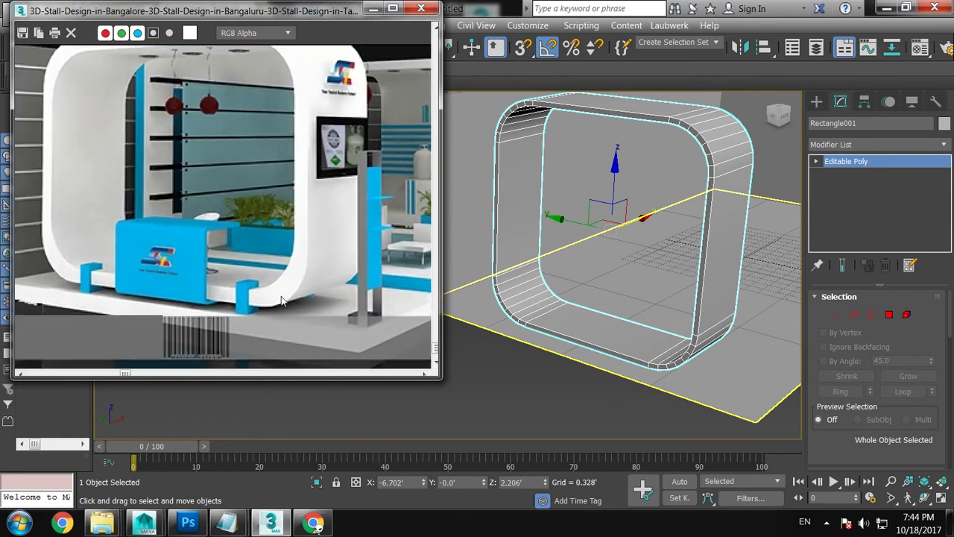
Step: Draw a small Standard Primitives box near the arched frame's lower corner
click(816, 100)
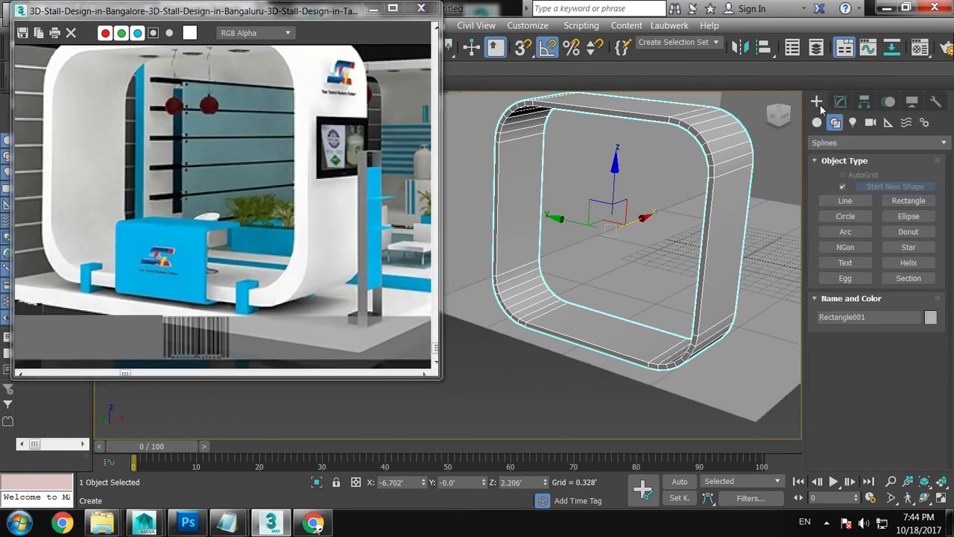
click(879, 143)
click(850, 194)
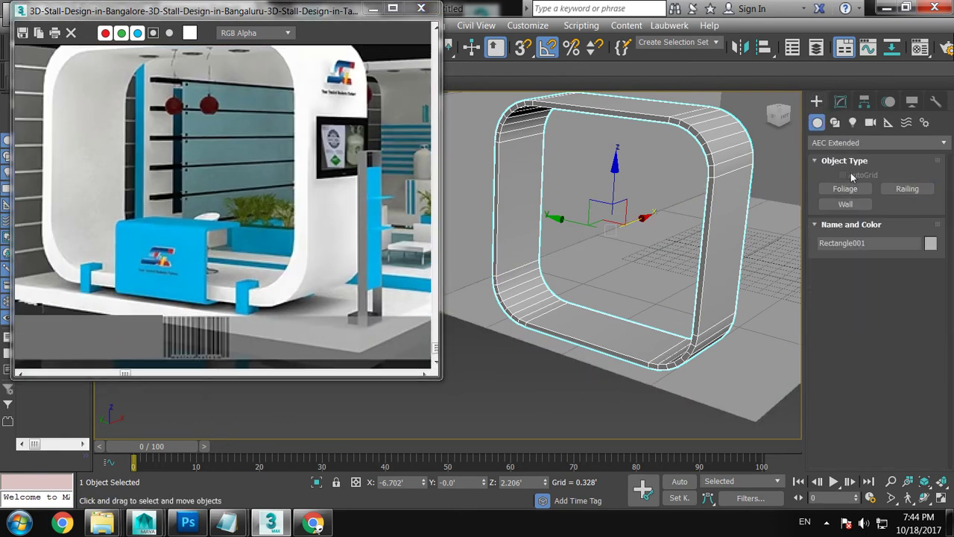
click(864, 142)
click(859, 156)
click(845, 189)
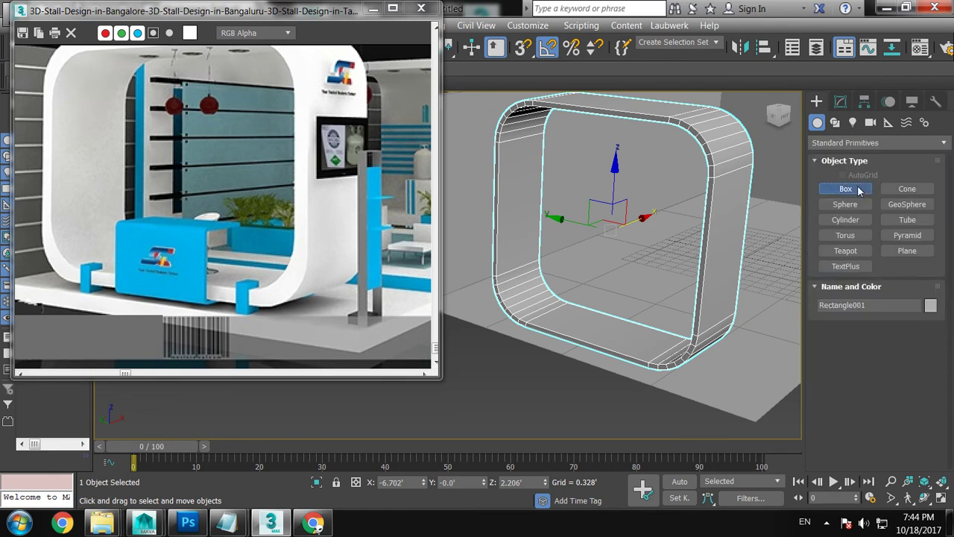
key(alt+w)
drag(274, 15, 188, 20)
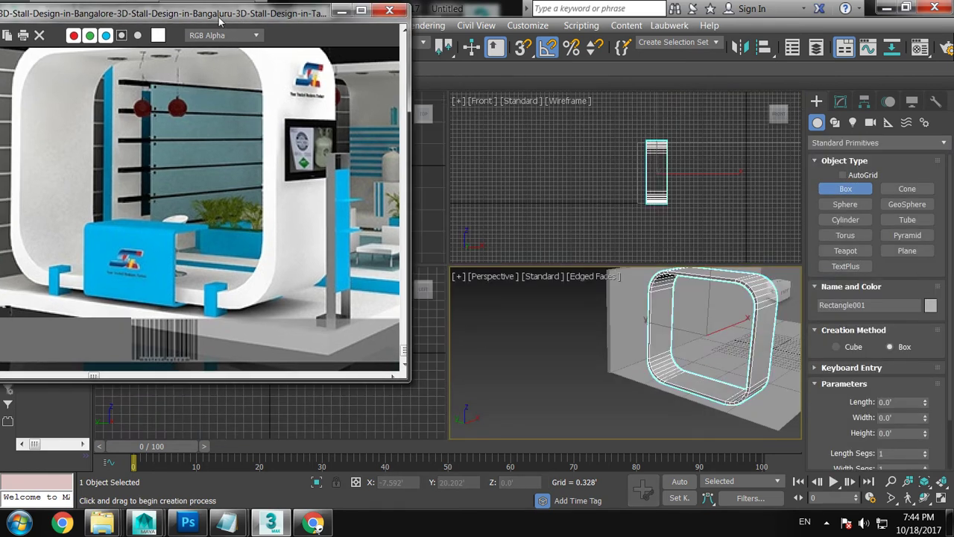
key(alt+w)
scroll(596, 238, up, 5)
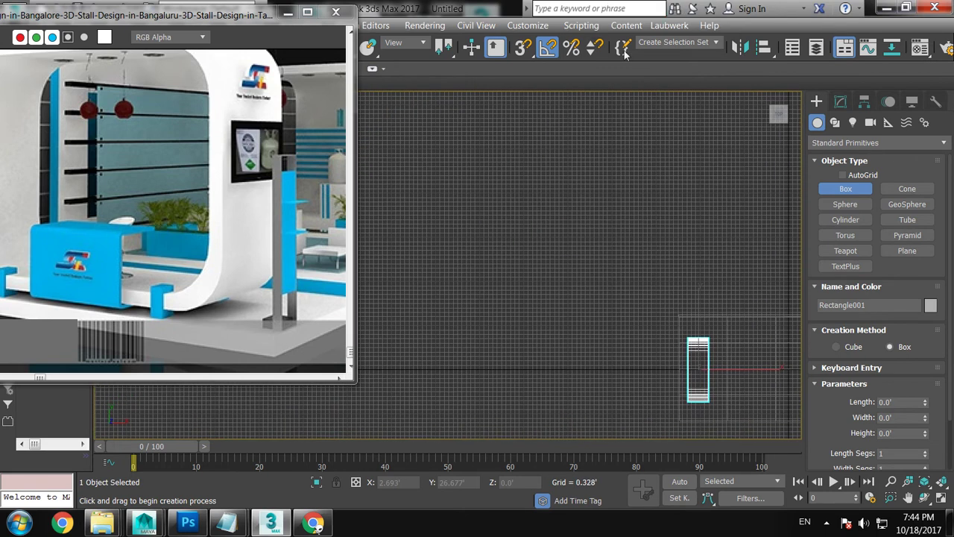
scroll(664, 324, up, 1)
scroll(664, 324, up, 3)
scroll(619, 302, up, 2)
drag(571, 202, 587, 216)
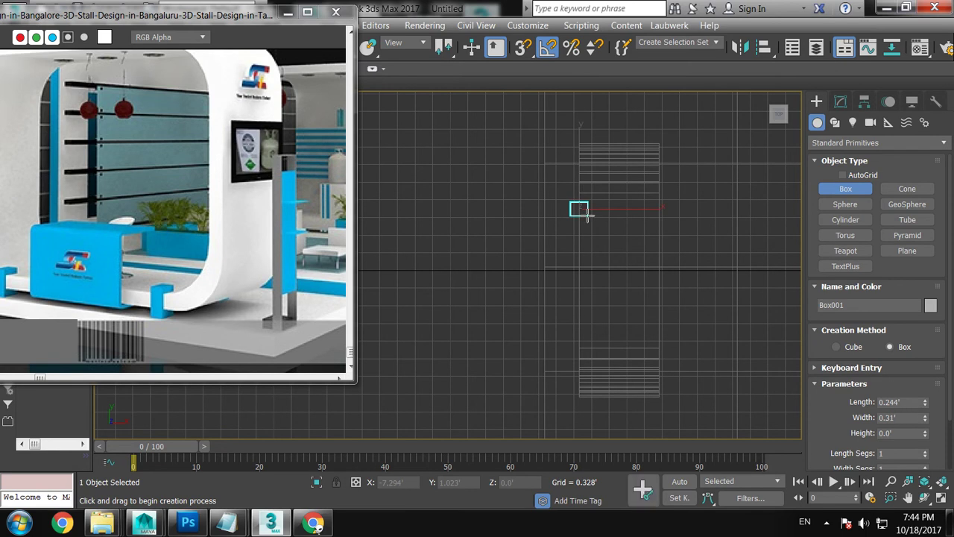
click(595, 220)
Step: Select the rounded frame and raise it slightly
key(alt+w)
key(alt+w)
scroll(591, 298, up, 2)
scroll(591, 298, up, 2)
scroll(591, 298, up, 2)
scroll(591, 332, up, 2)
click(576, 290)
key(z)
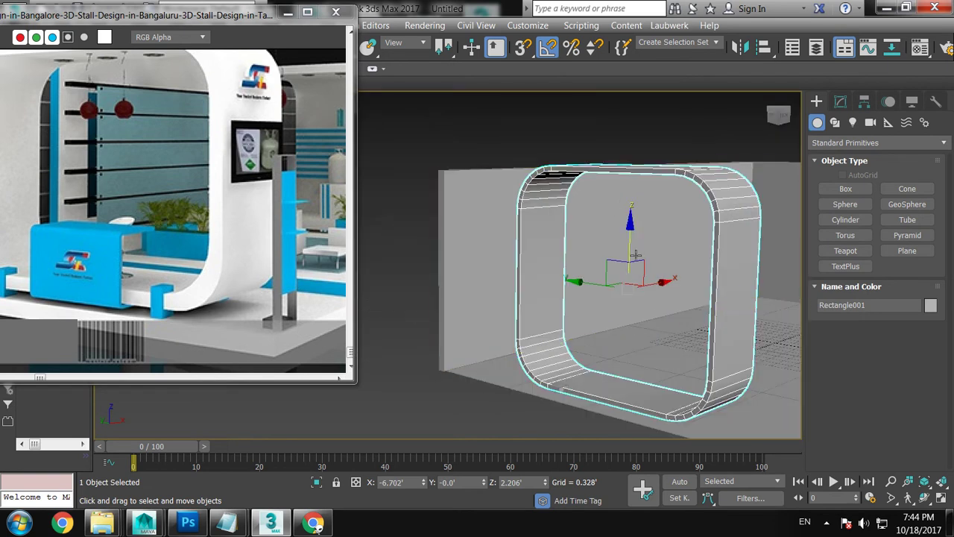
drag(629, 254, 630, 248)
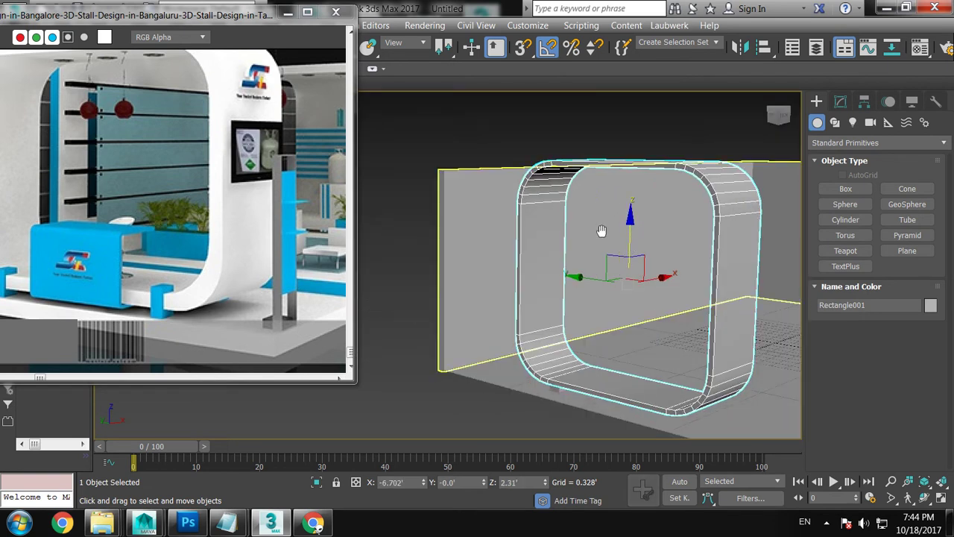
scroll(514, 388, up, 4)
scroll(512, 394, up, 2)
Step: Convert the small box to Editable Poly and select its top vertices
click(512, 393)
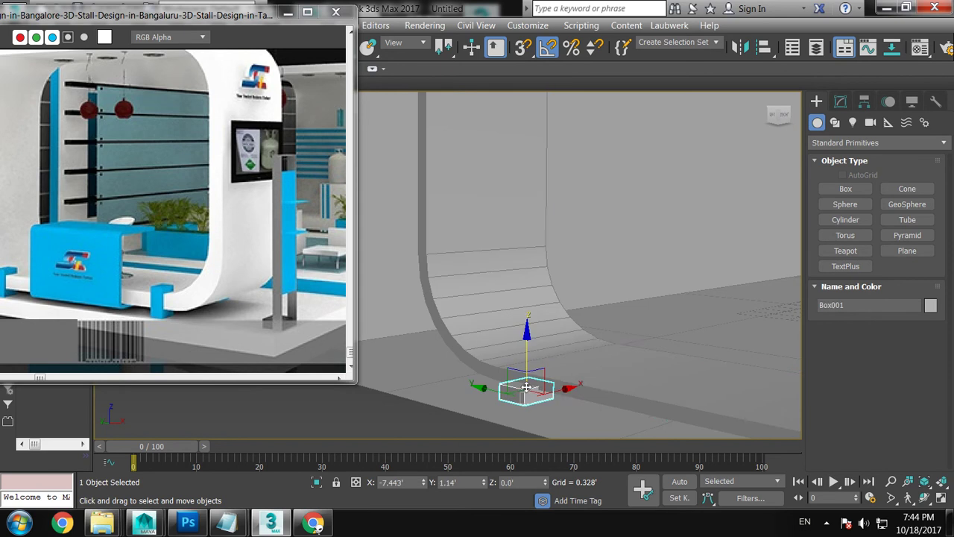
right_click(521, 395)
click(708, 492)
key(1)
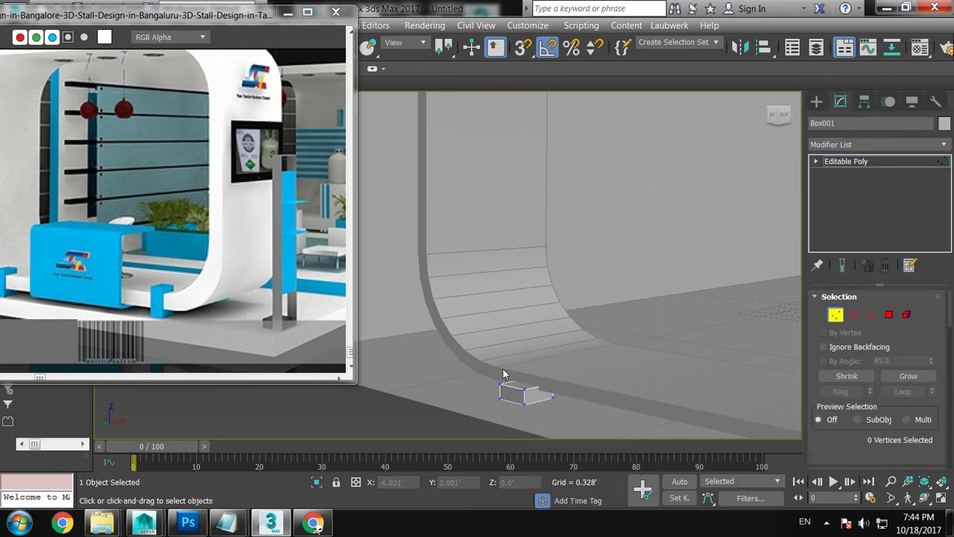
key(alt+w)
middle_drag(763, 243, 659, 217)
scroll(553, 214, down, 5)
drag(608, 215, 605, 213)
Step: Raise the top vertices to make the box taller, then Shift-drag a copy toward the other corner
right_click(624, 351)
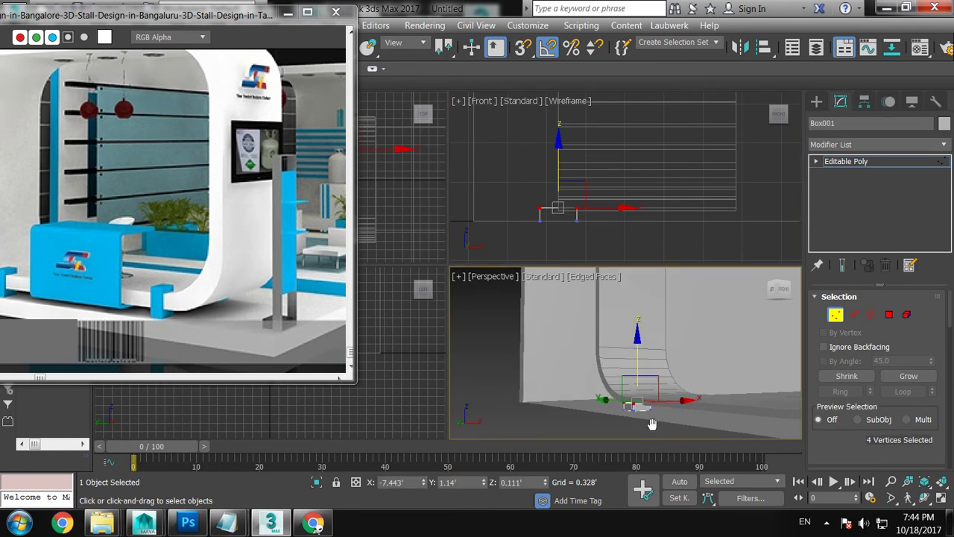
key(alt+w)
scroll(459, 338, up, 3)
mouse_move(459, 337)
mouse_down()
mouse_move(479, 306)
mouse_move(479, 284)
mouse_up()
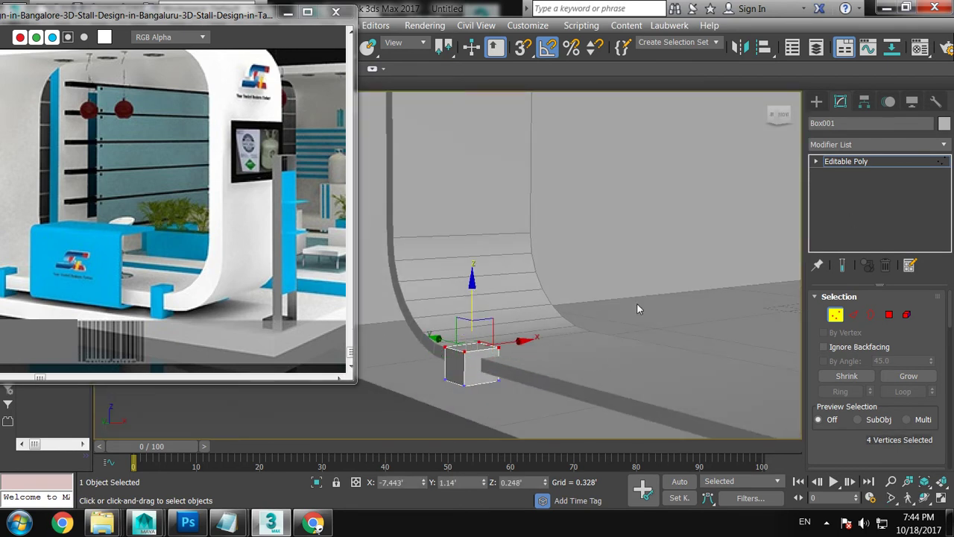
key(shift+z)
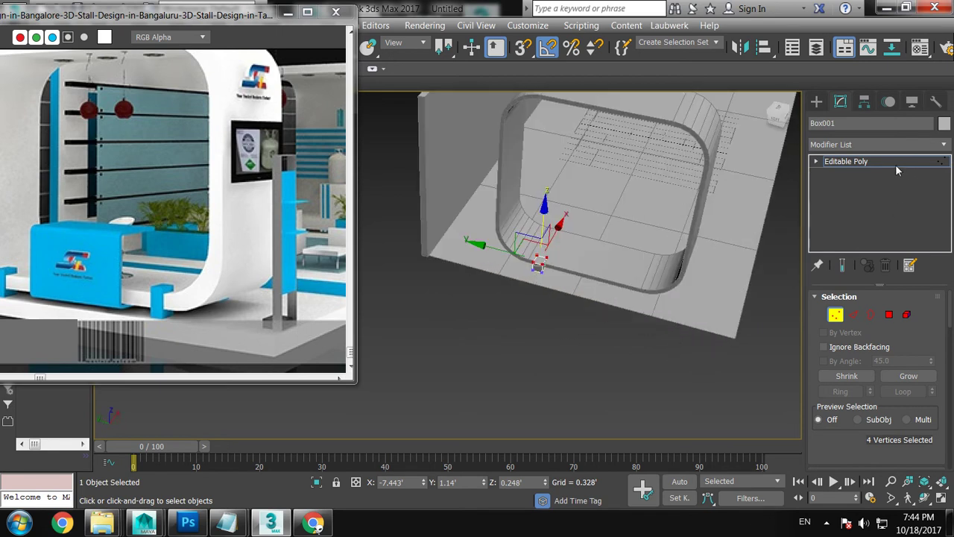
click(895, 164)
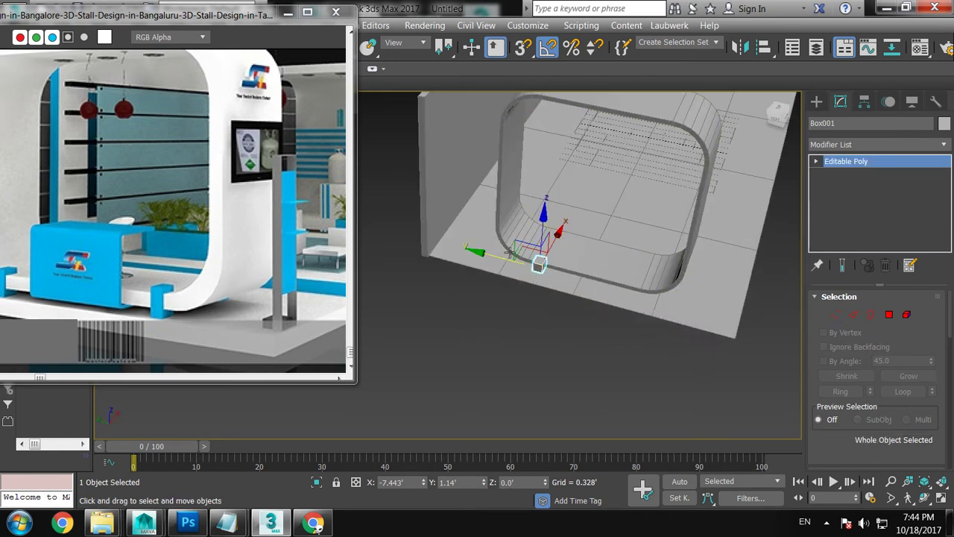
drag(492, 258, 583, 277)
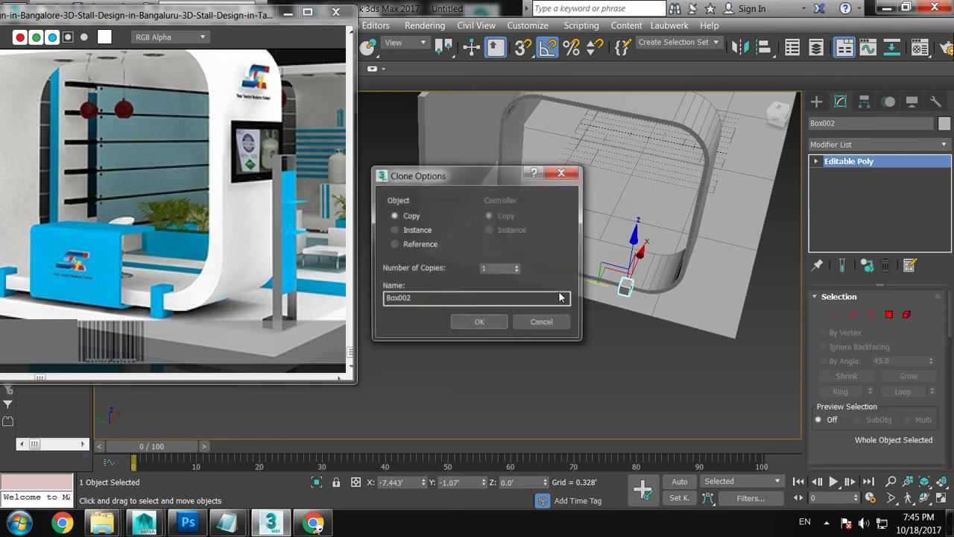
Step: Accept the clone as Box002, then set up a maximized Front view centred on the boxes
click(479, 321)
mouse_move(492, 317)
alt+middle_down()
mouse_move(620, 272)
mouse_move(434, 318)
alt+middle_up()
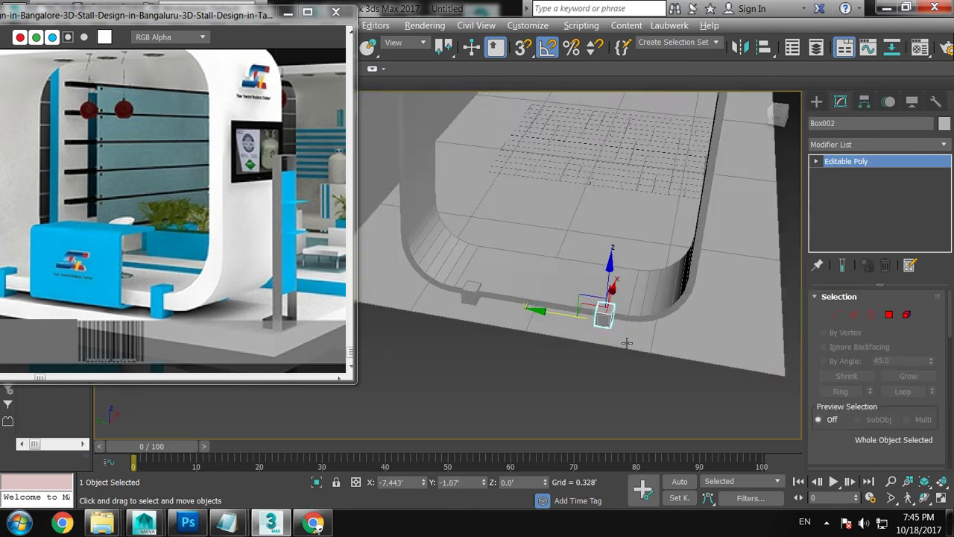
mouse_move(541, 271)
alt+middle_down()
mouse_move(515, 260)
mouse_move(572, 255)
alt+middle_up()
key(alt+w)
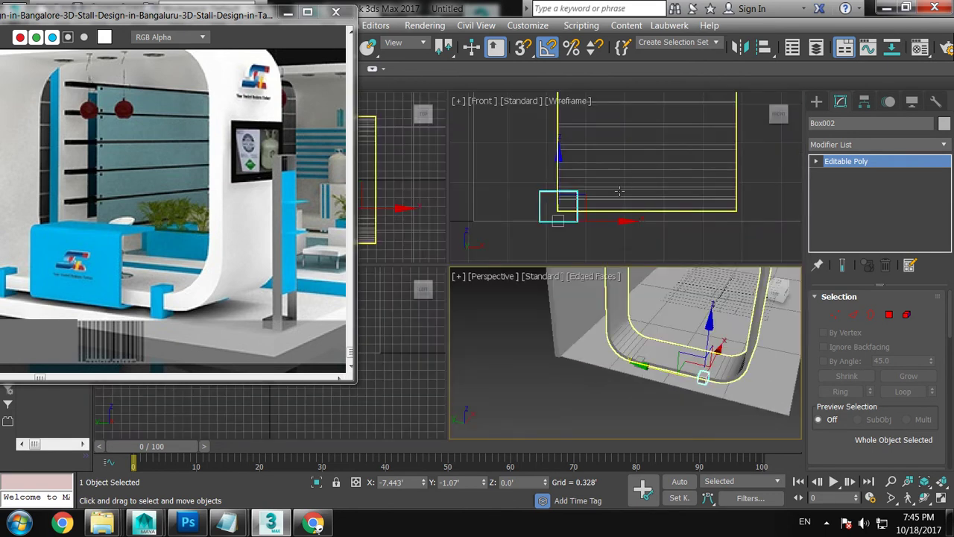
alt+middle_drag(624, 188, 632, 222)
key(f)
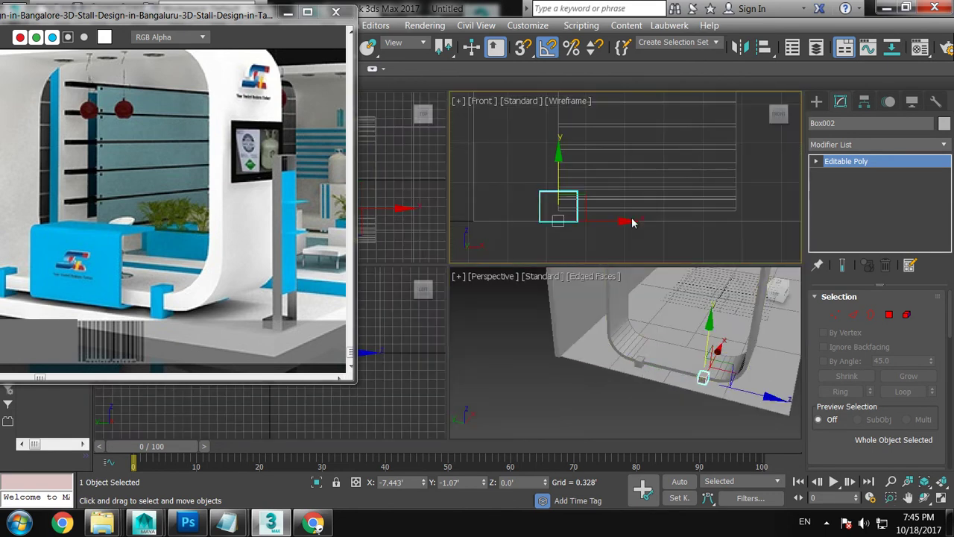
key(alt+w)
scroll(588, 224, down, 2)
middle_drag(557, 222, 734, 269)
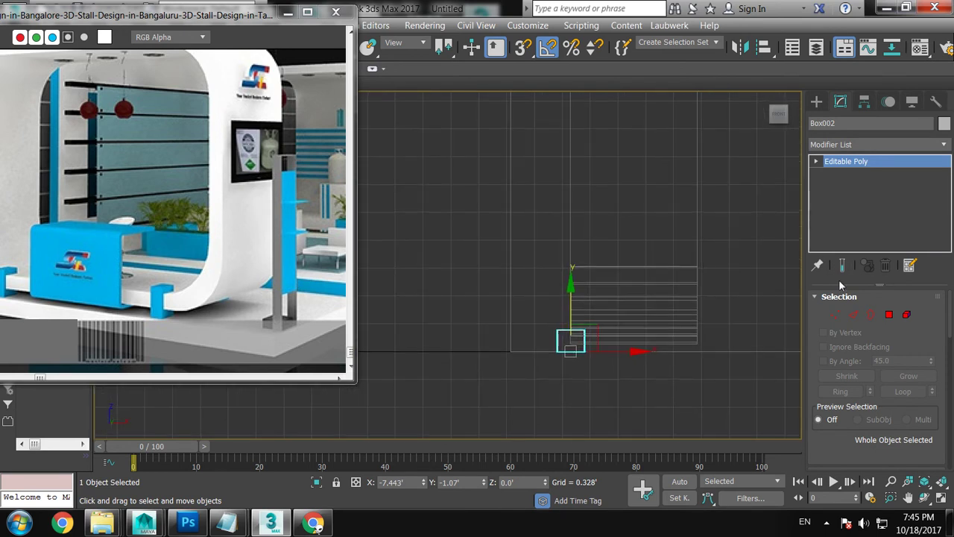
click(816, 101)
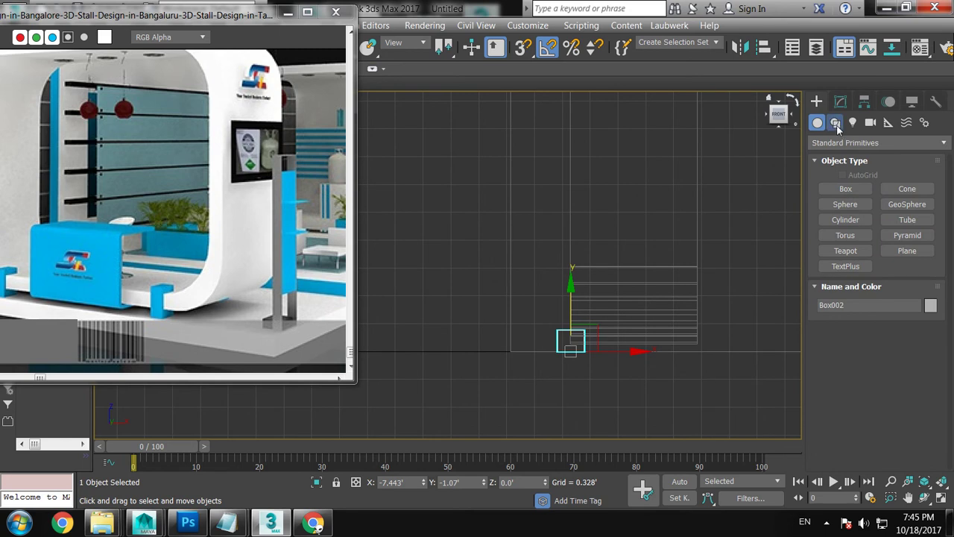
Step: Draw a Line profile in Front view through top, top-left corner, bottom and short foot points
click(834, 123)
click(845, 200)
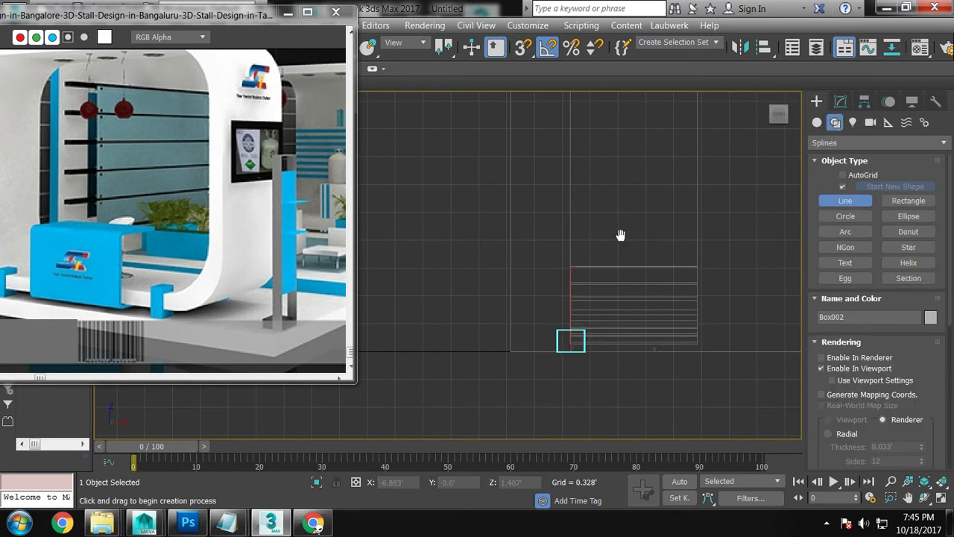
middle_drag(620, 232, 633, 266)
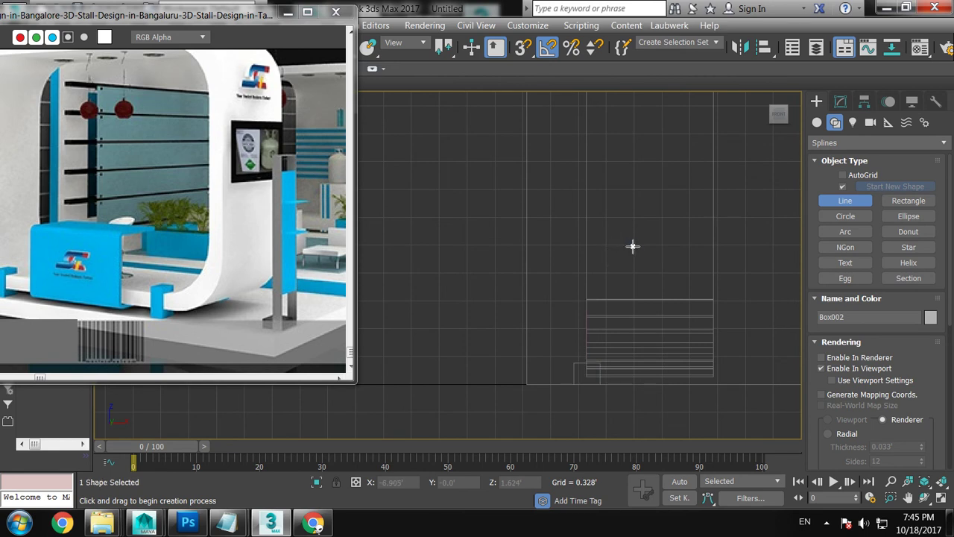
click(633, 246)
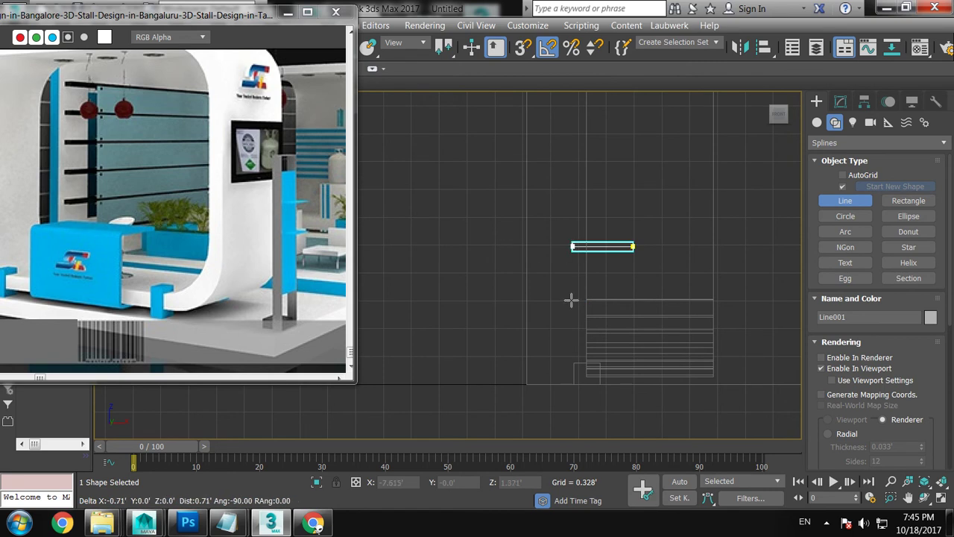
click(579, 246)
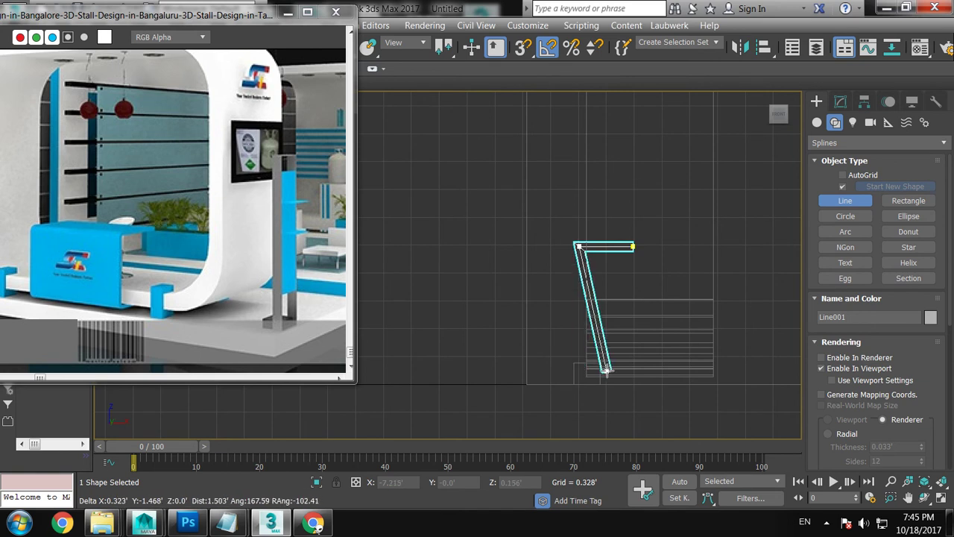
click(579, 368)
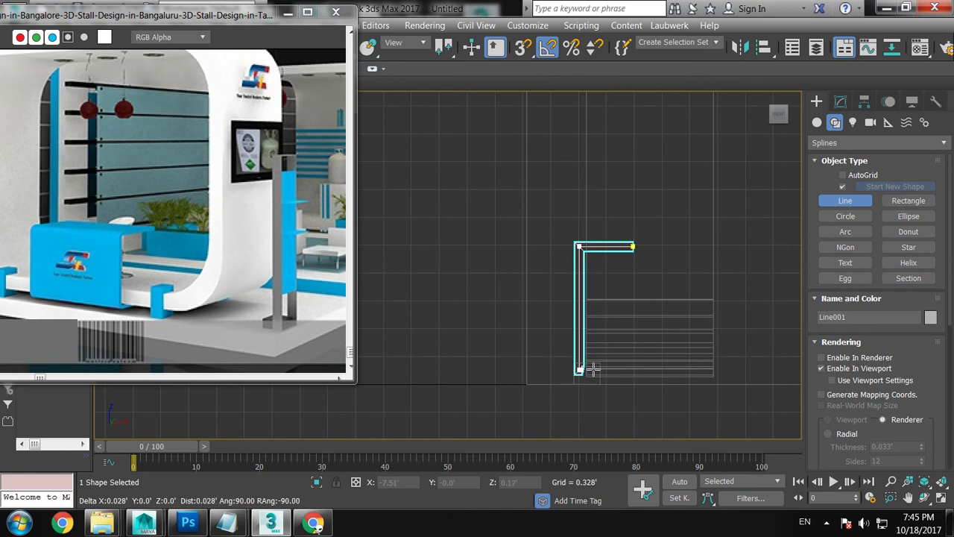
click(605, 368)
right_click(605, 368)
right_click(617, 388)
key(alt+w)
key(alt+w)
alt+middle_drag(614, 352, 511, 292)
Step: Select the line's bottom vertices at Vertex level and move them down
click(840, 101)
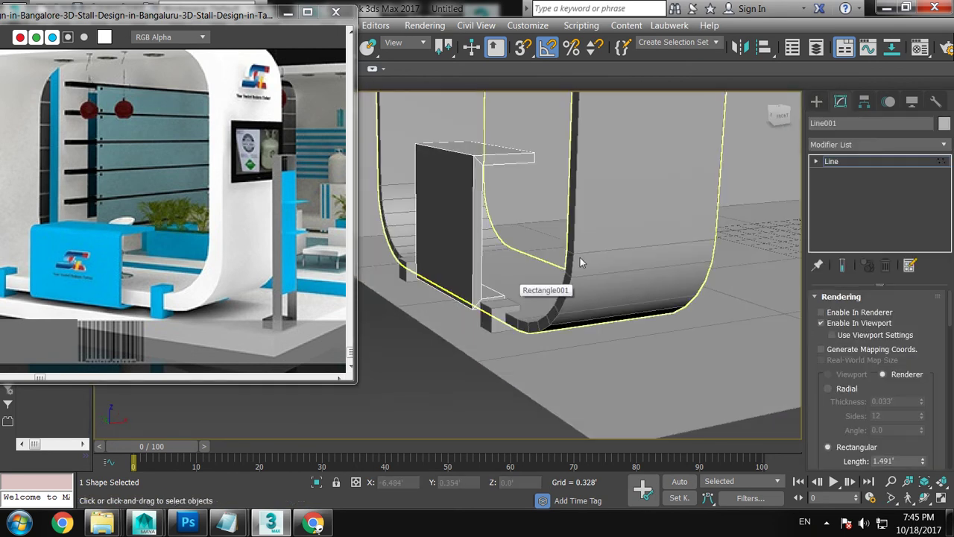
key(1)
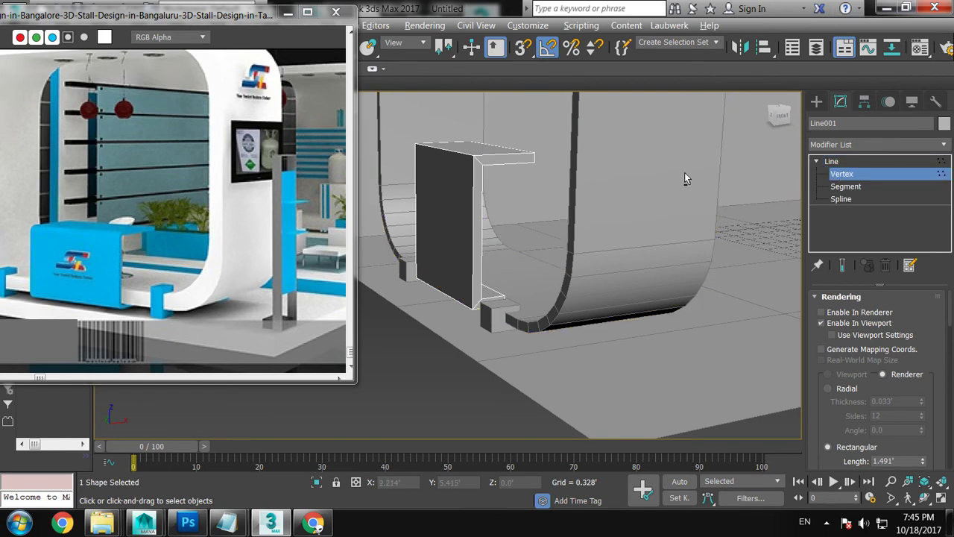
key(alt+w)
scroll(635, 240, up, 3)
scroll(671, 246, up, 2)
drag(690, 249, 690, 250)
scroll(641, 201, up, 1)
click(605, 142)
drag(623, 132, 636, 236)
Step: Check the panel in Perspective and nudge the bottom vertices back up slightly
scroll(689, 307, up, 2)
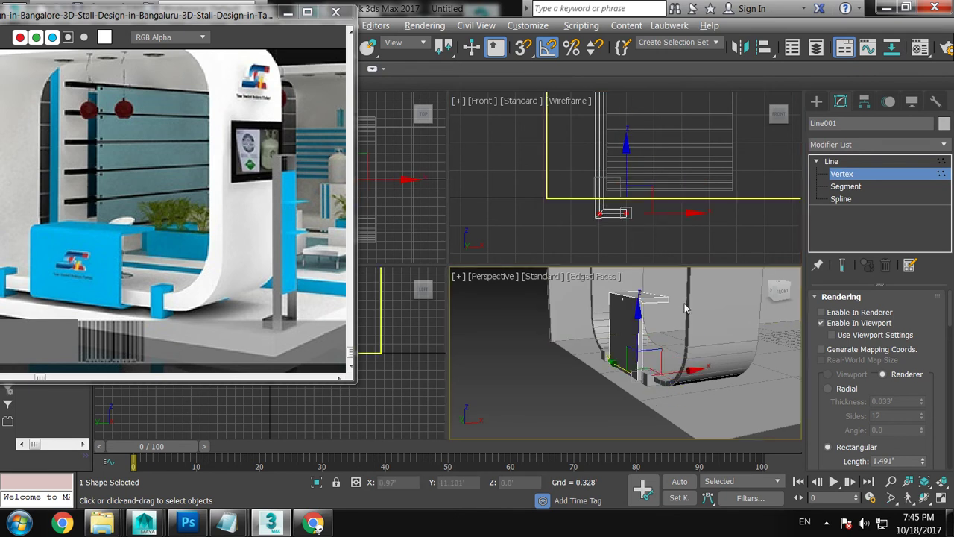
scroll(671, 299, up, 3)
key(alt+w)
scroll(616, 310, up, 2)
mouse_move(615, 309)
alt+middle_down()
mouse_move(605, 281)
mouse_move(456, 262)
alt+middle_up()
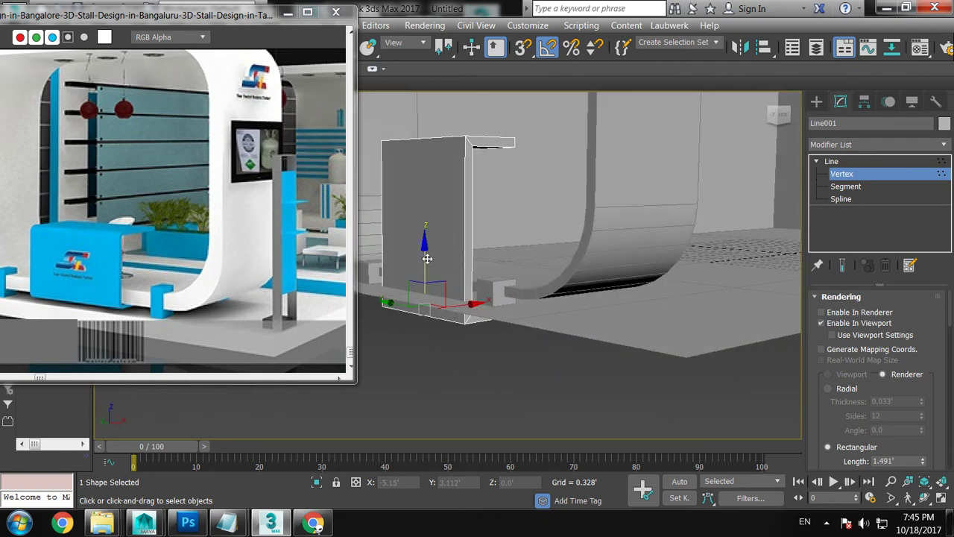
drag(427, 258, 427, 248)
alt+middle_drag(494, 234, 489, 287)
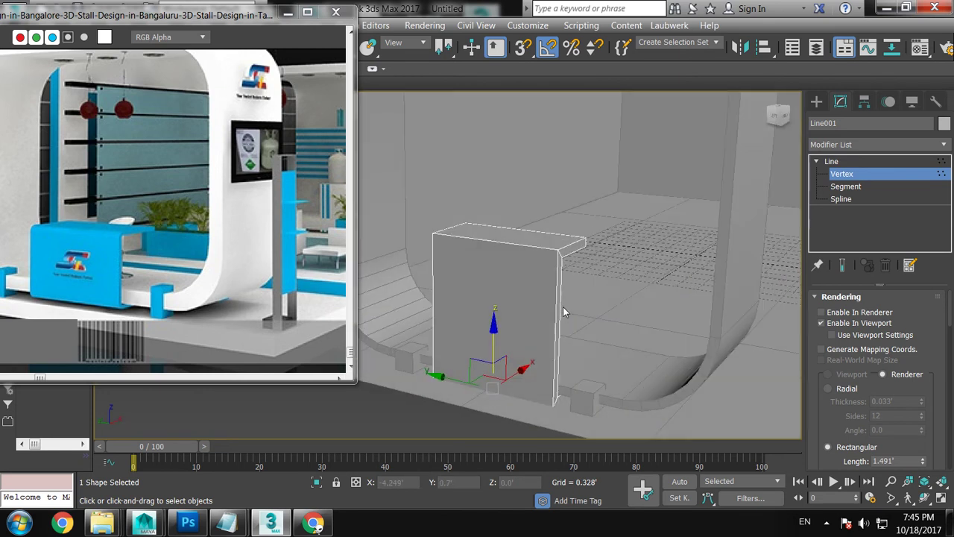
Step: Widen the counter panel slightly with non-uniform scale and bring up its quad menu
click(871, 161)
mouse_move(541, 323)
alt+middle_down()
mouse_move(569, 305)
mouse_move(603, 315)
alt+middle_up()
key(r)
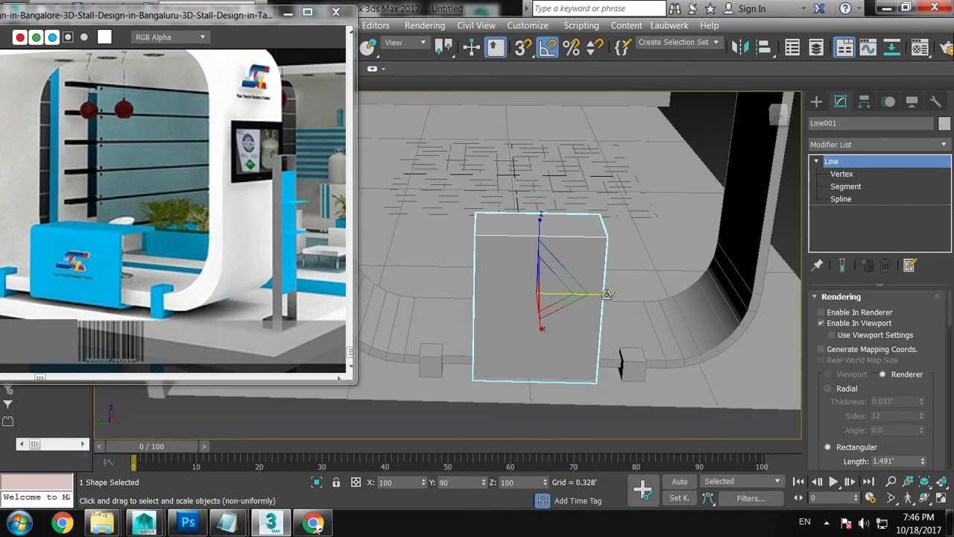
drag(606, 294, 642, 308)
alt+middle_drag(641, 308, 533, 225)
key(w)
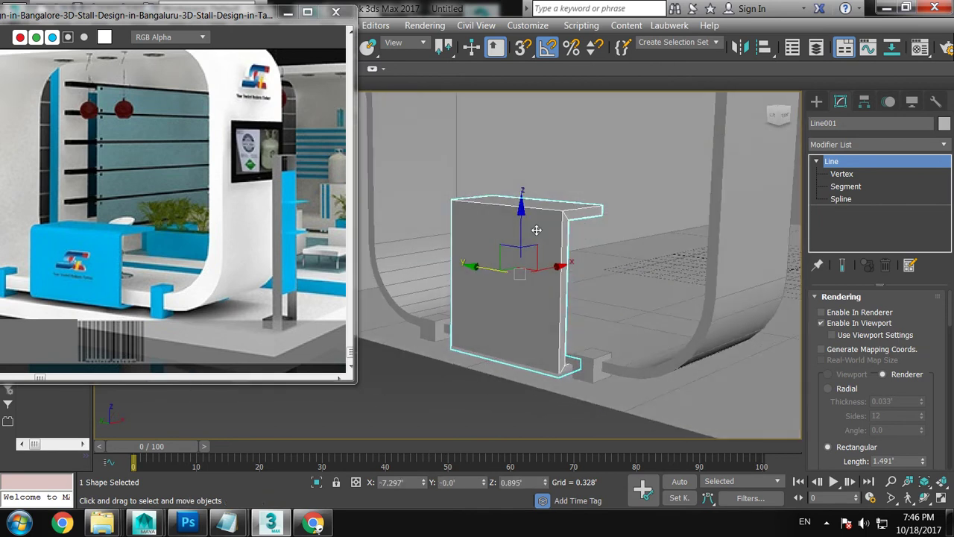
scroll(534, 225, down, 2)
right_click(533, 225)
mouse_move(567, 389)
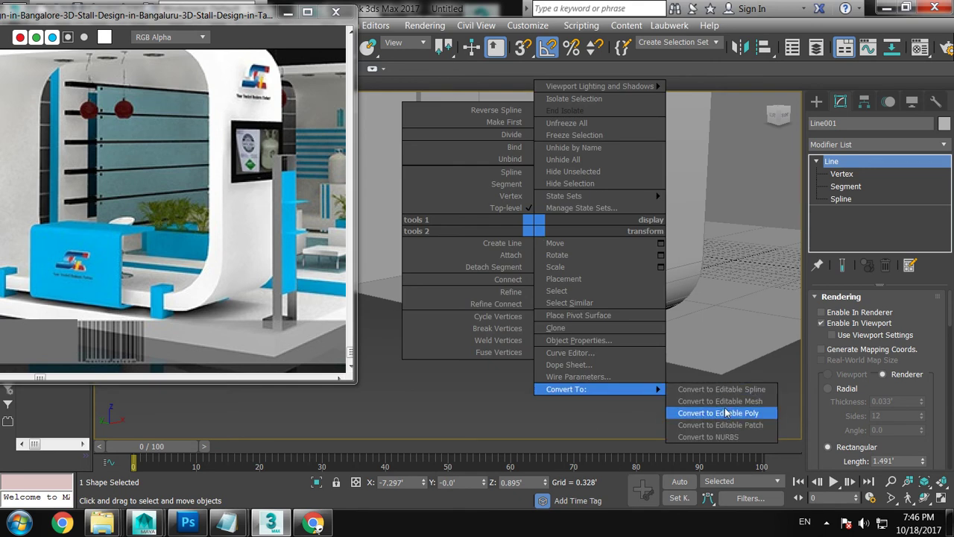
Step: Convert Line001 to Editable Poly and lower its eight top vertices along Z
click(726, 412)
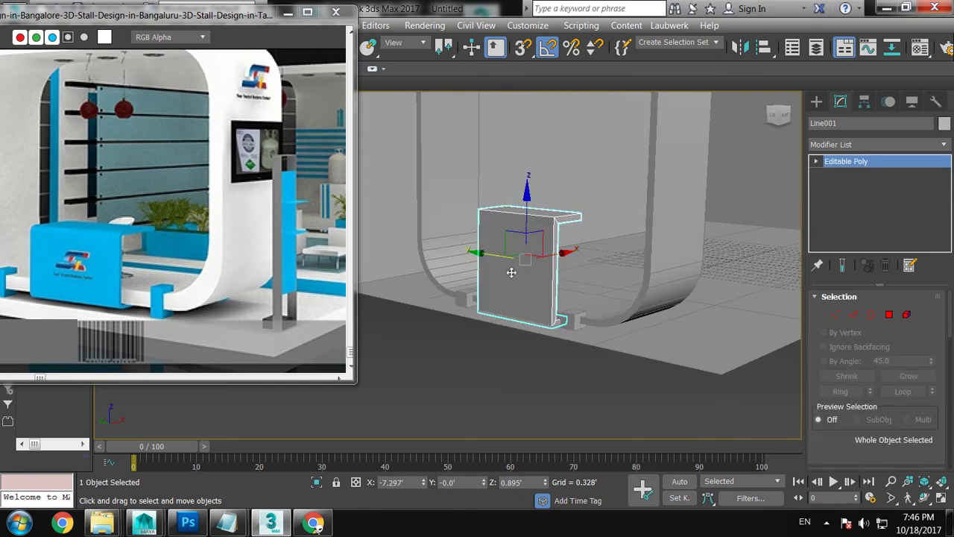
key(1)
drag(443, 170, 626, 228)
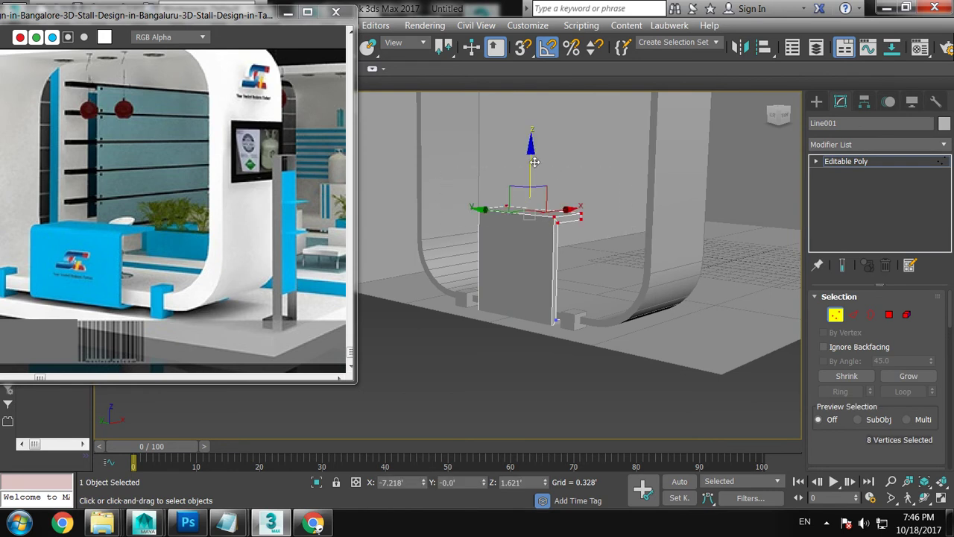
click(535, 174)
key(ctrl+z)
drag(530, 156, 533, 181)
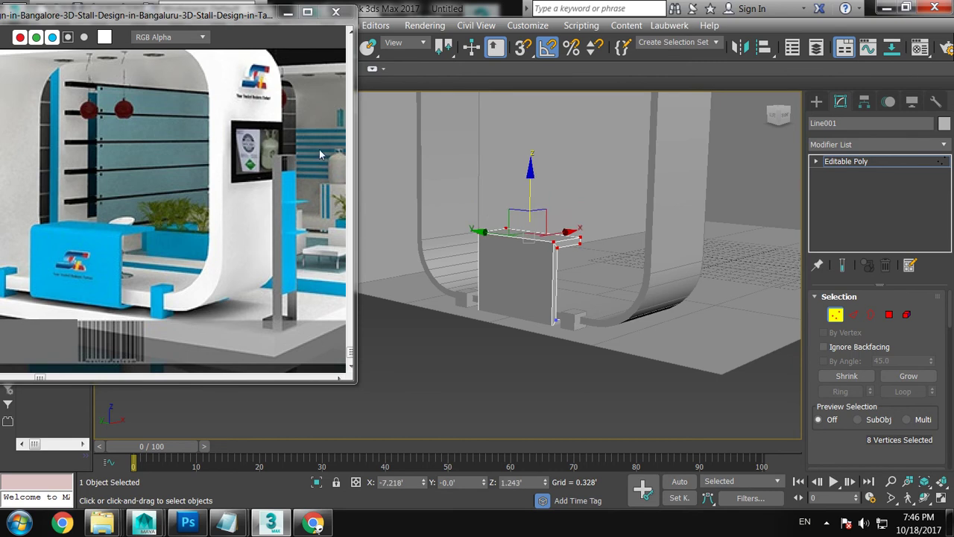
scroll(289, 194, down, 3)
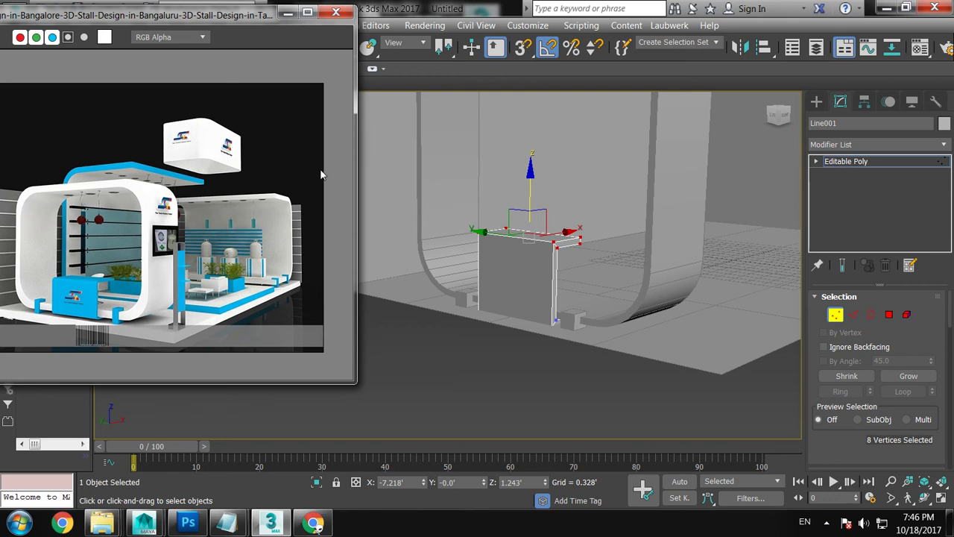
Step: Leave vertex level on the panel and select the left wall, Wall001
alt+middle_drag(401, 197, 622, 182)
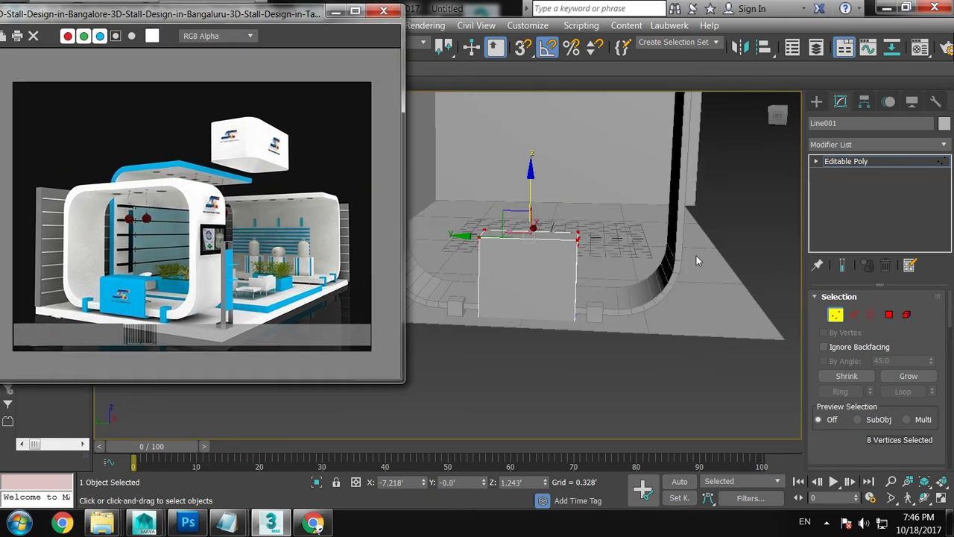
mouse_move(567, 224)
alt+middle_down()
mouse_move(659, 222)
mouse_move(561, 226)
mouse_move(647, 235)
alt+middle_up()
click(886, 161)
click(551, 241)
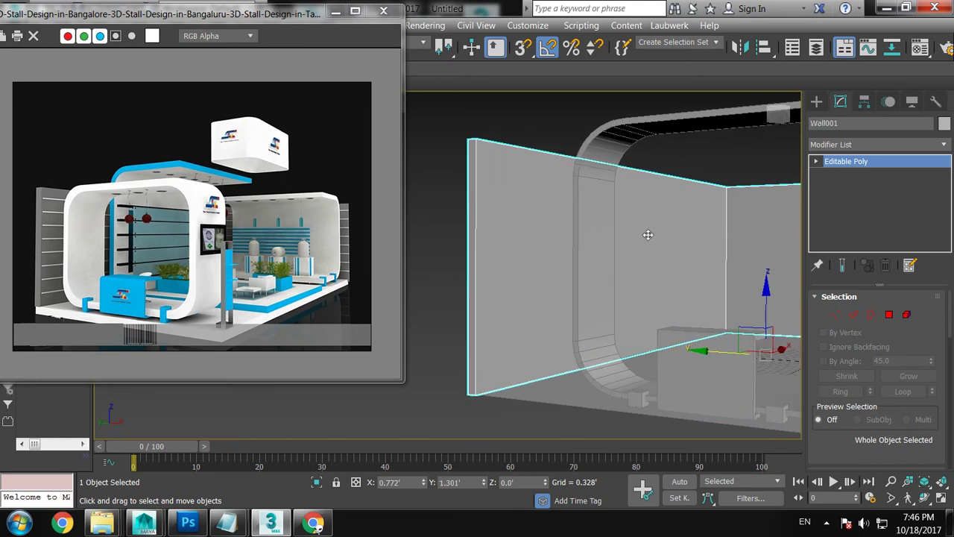
drag(241, 27, 246, 120)
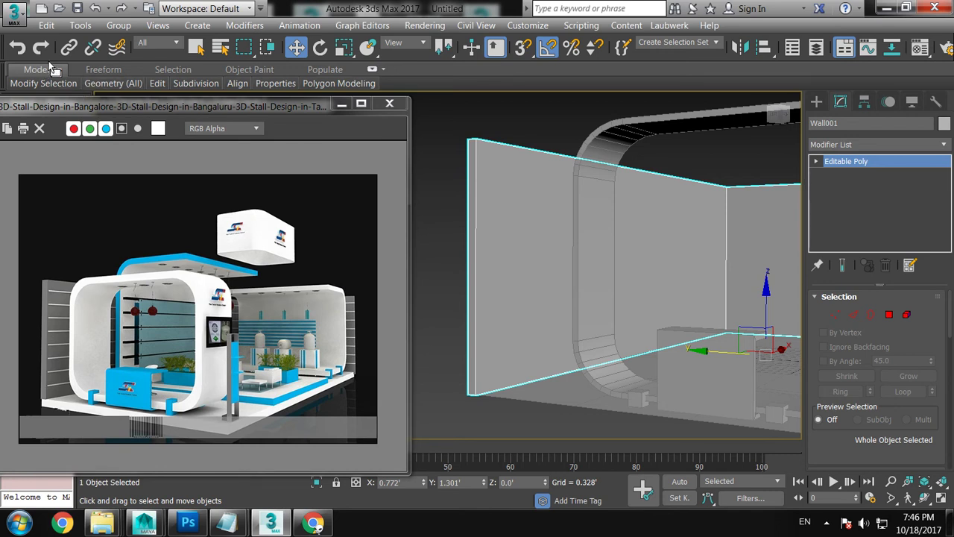
Step: Insert four horizontal Swift Loop edge loops at different heights across Wall001
click(49, 71)
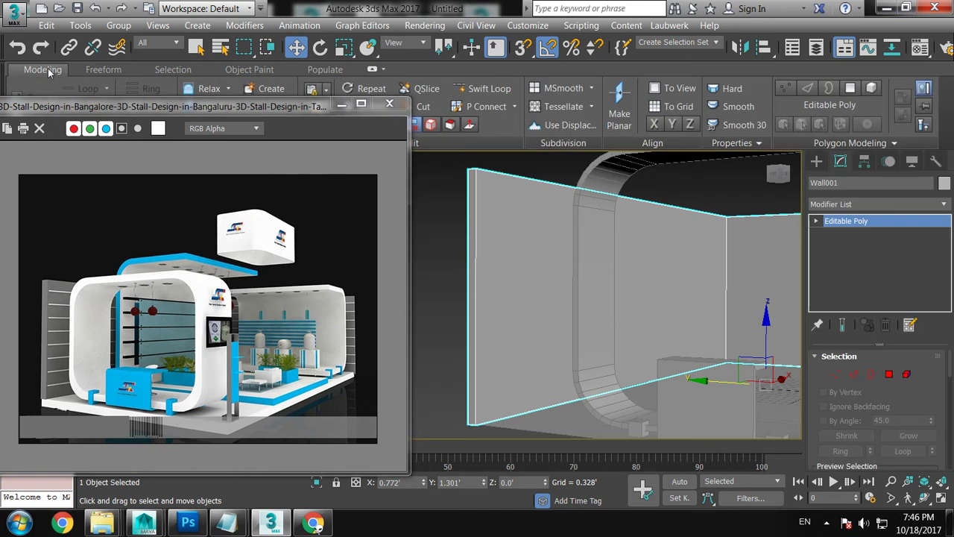
click(485, 87)
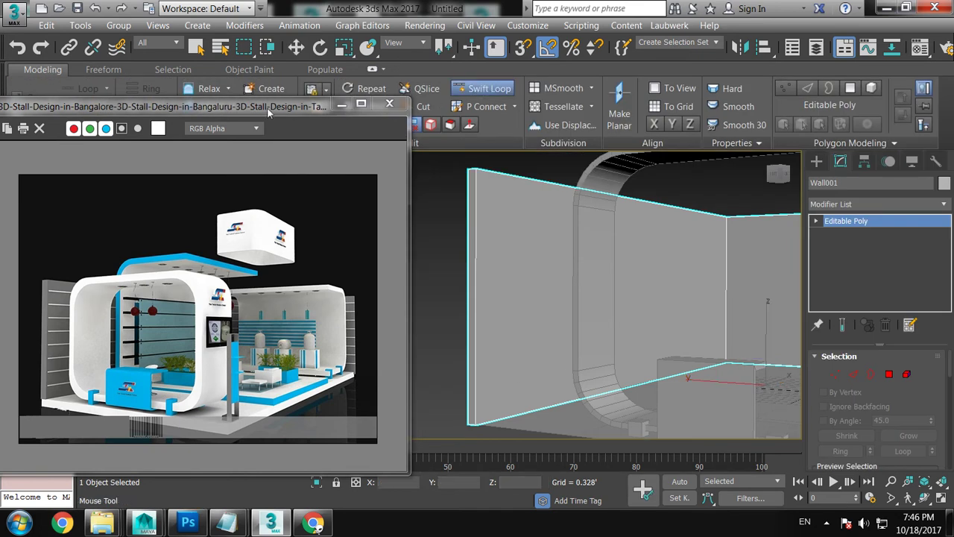
drag(268, 108, 317, 54)
alt+middle_drag(623, 238, 492, 214)
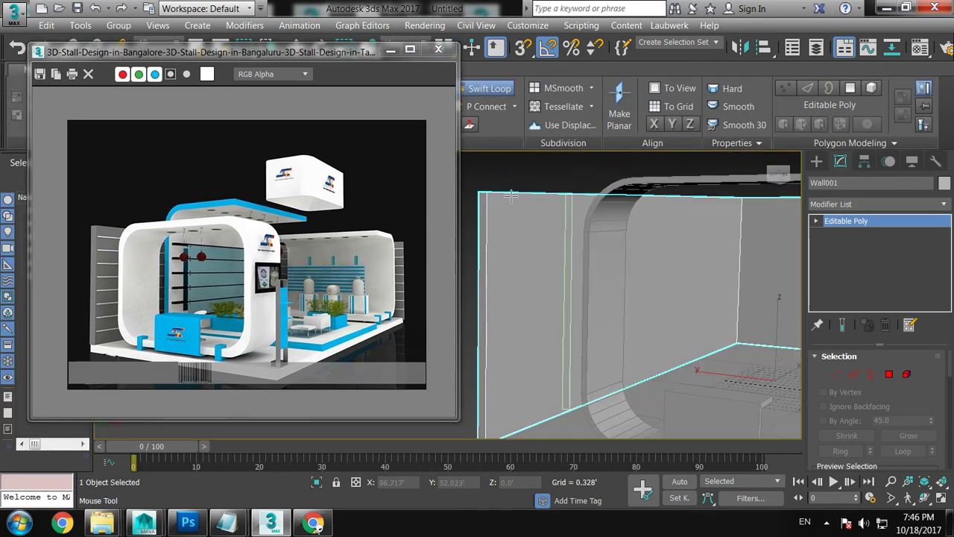
click(493, 214)
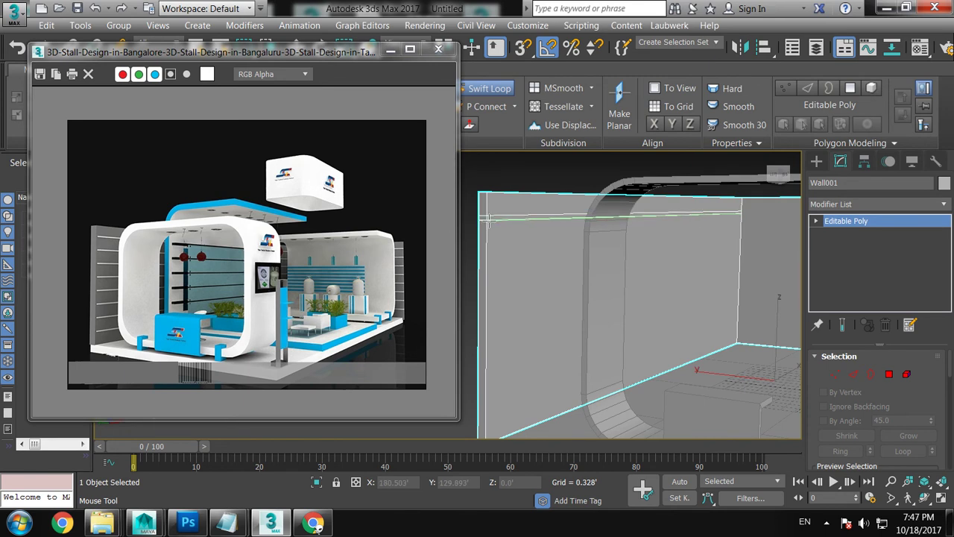
click(485, 216)
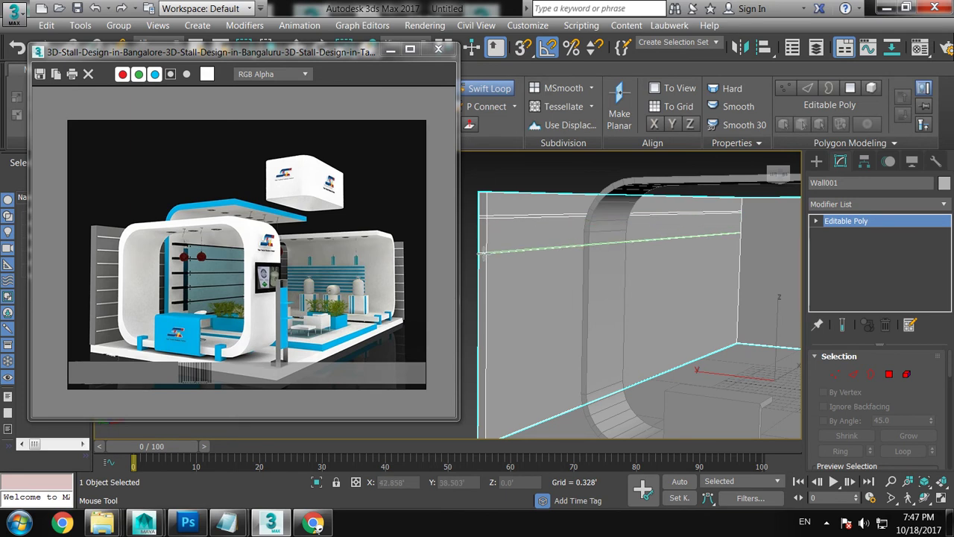
click(485, 255)
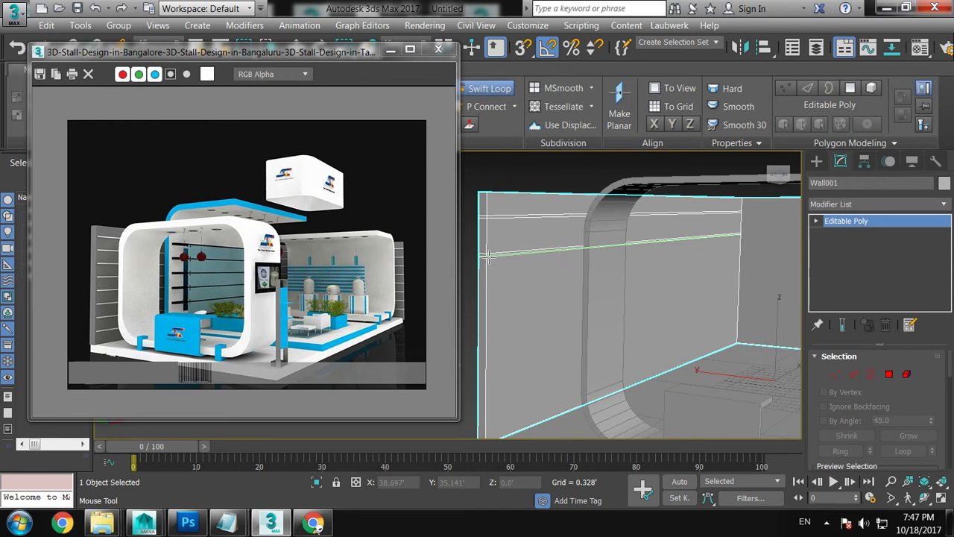
alt+middle_drag(486, 255, 638, 278)
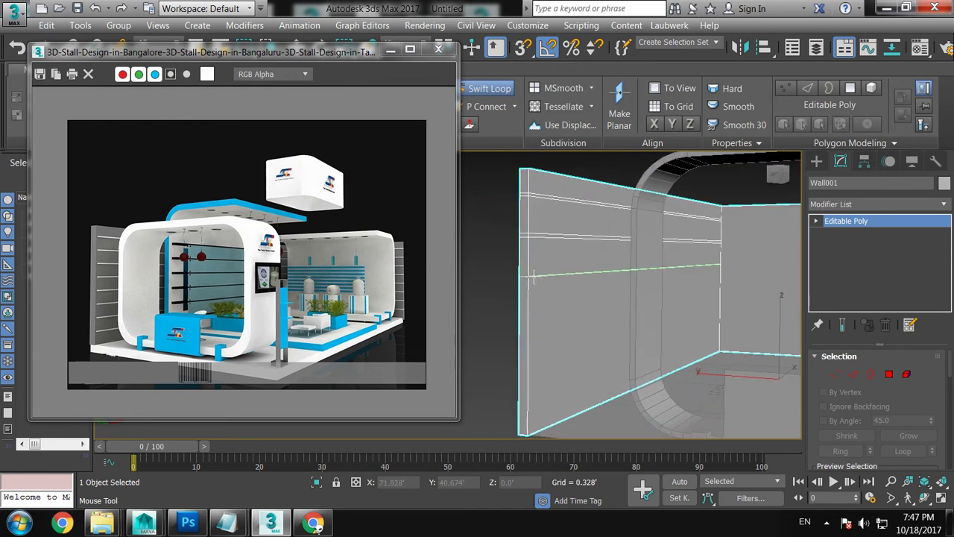
click(526, 315)
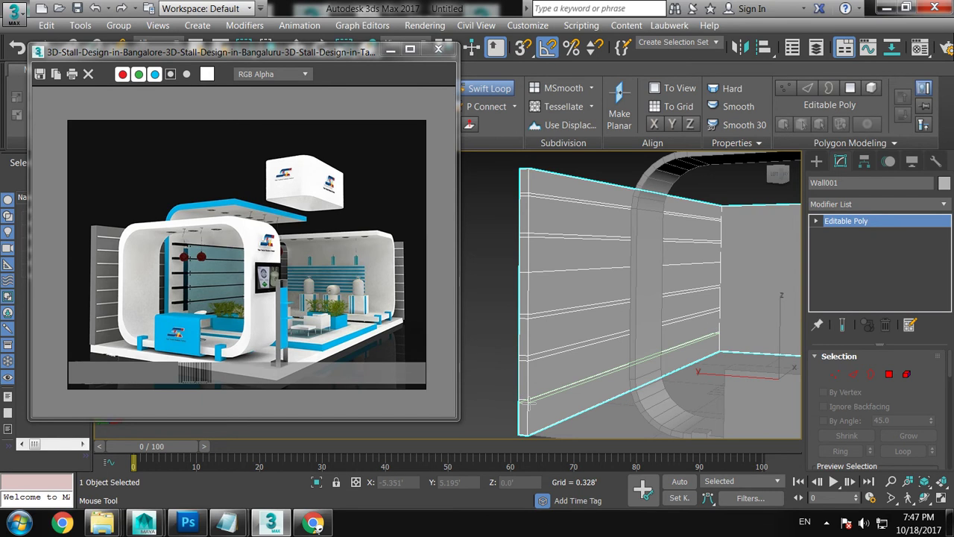
mouse_move(526, 403)
alt+middle_down()
mouse_move(395, 248)
mouse_move(613, 292)
alt+middle_up()
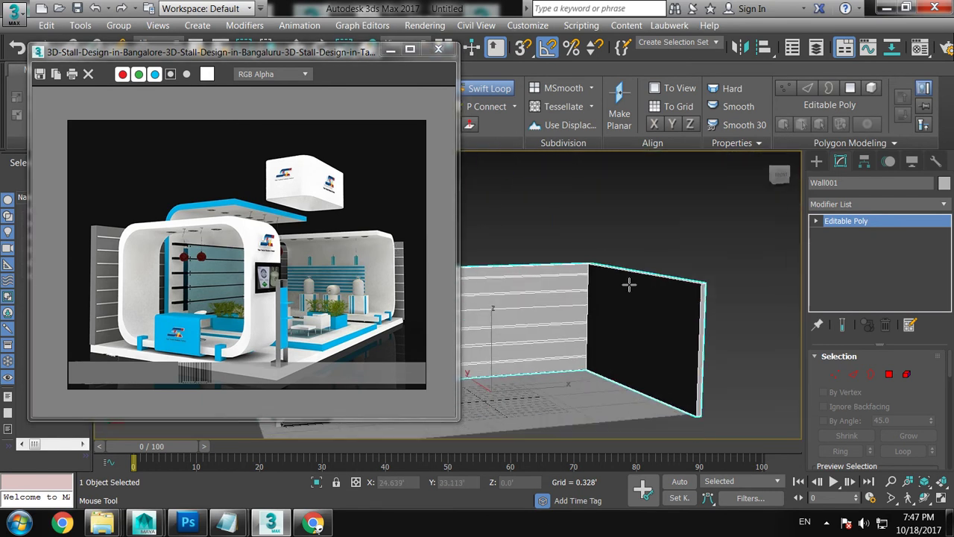
Step: Add an edge loop on the wall's back face and inspect the loops in wireframe
scroll(596, 253, up, 5)
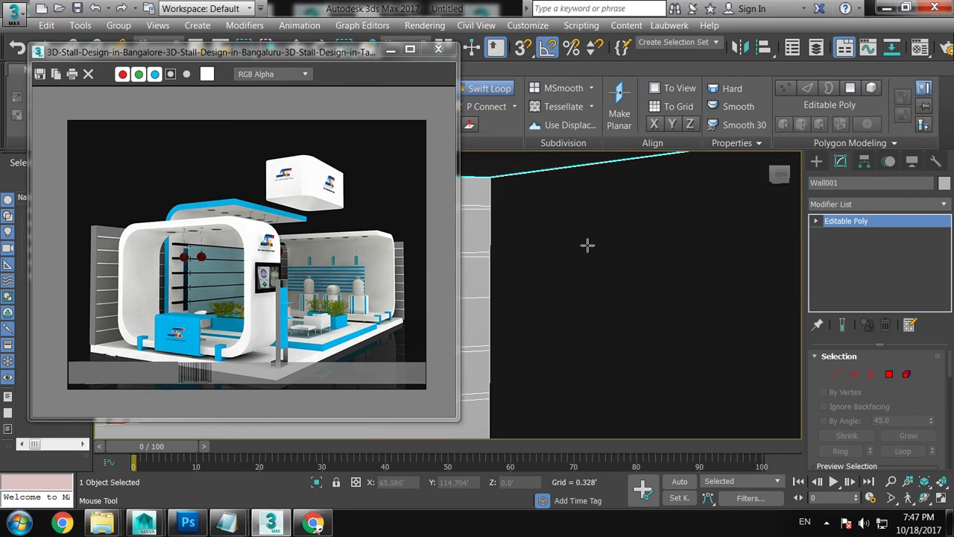
scroll(586, 243, down, 2)
scroll(747, 253, down, 1)
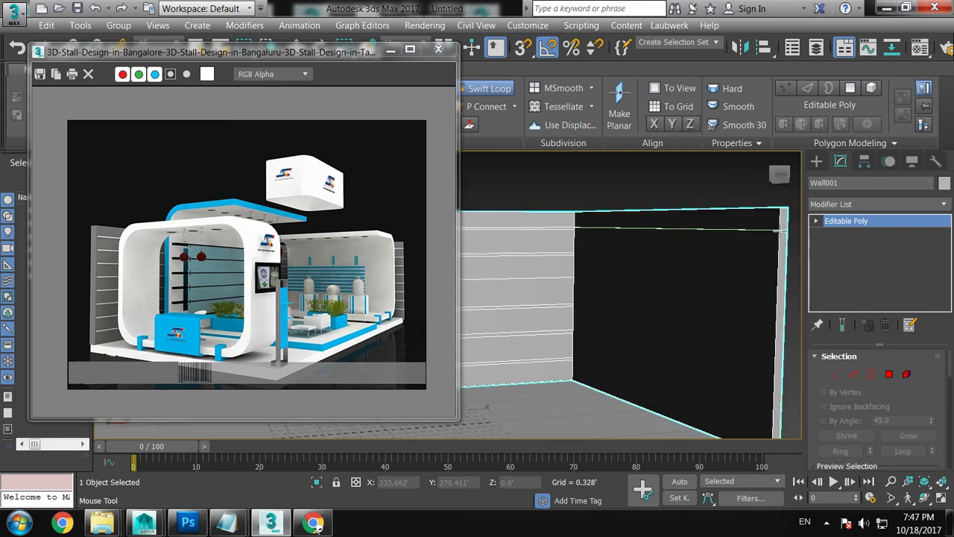
click(775, 268)
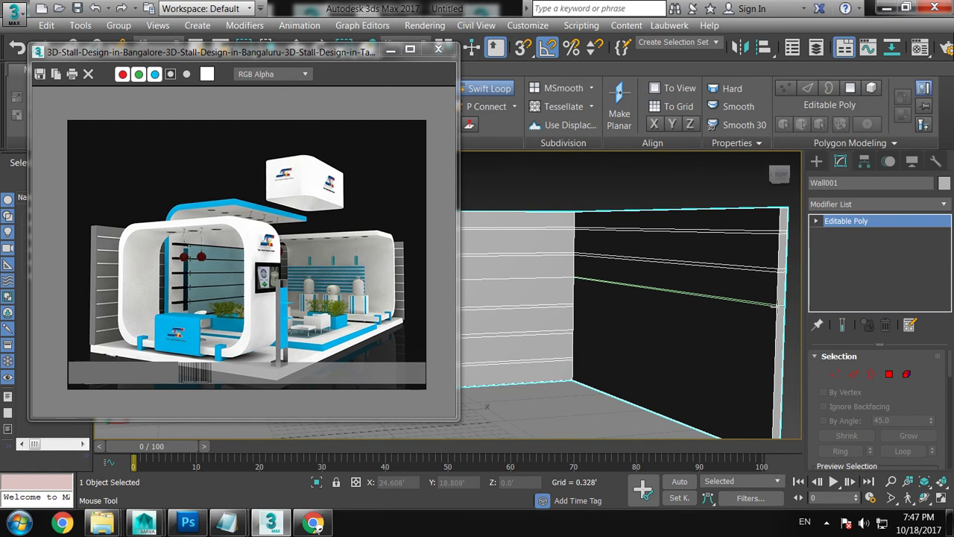
mouse_move(662, 323)
alt+middle_down()
mouse_move(679, 323)
mouse_move(555, 343)
mouse_move(548, 328)
alt+middle_up()
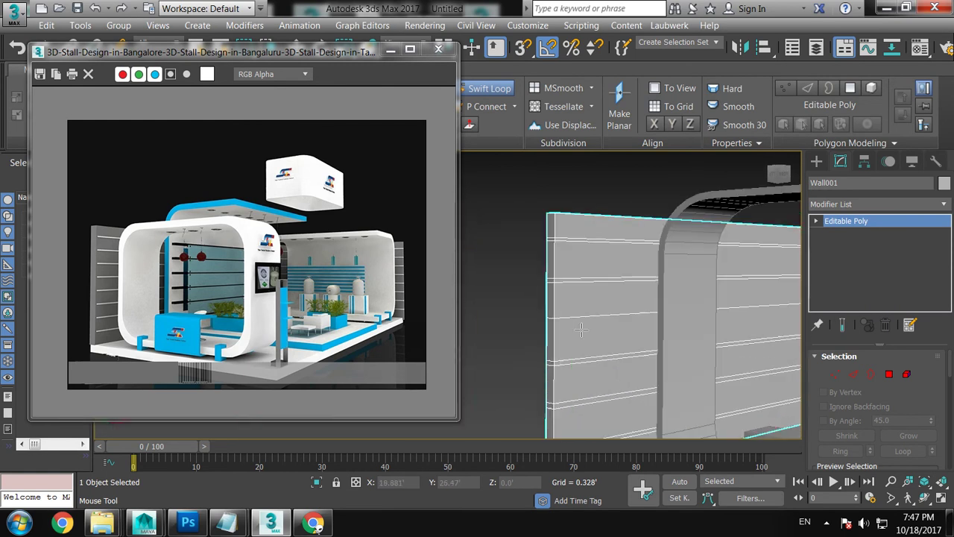
alt+middle_drag(554, 322, 603, 322)
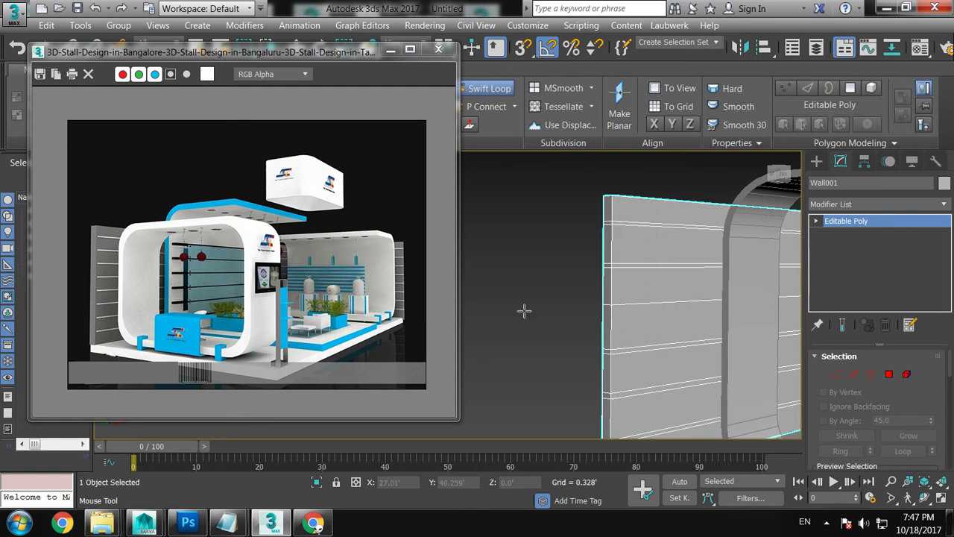
key(F3)
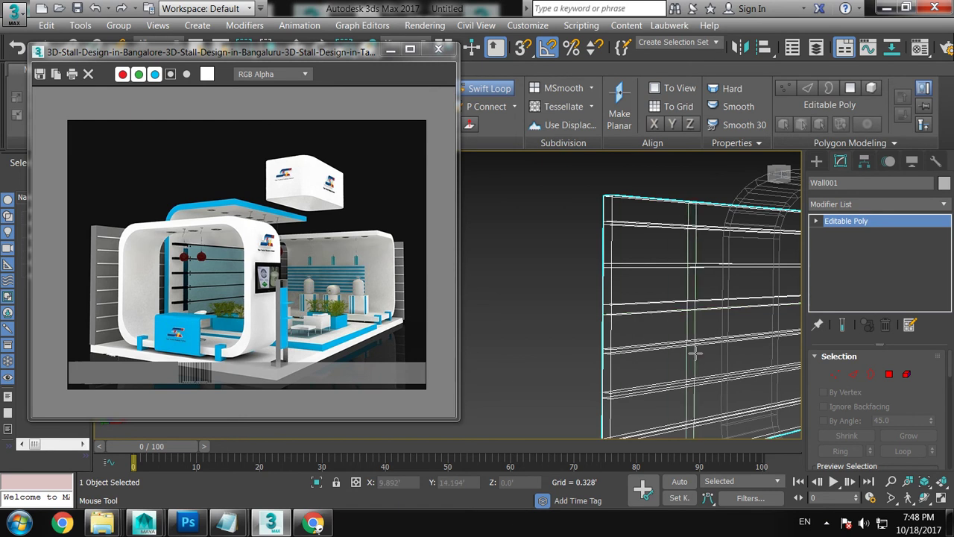
key(F3)
mouse_move(693, 352)
alt+middle_down()
mouse_move(676, 318)
mouse_move(601, 310)
mouse_move(514, 324)
mouse_move(769, 293)
alt+middle_up()
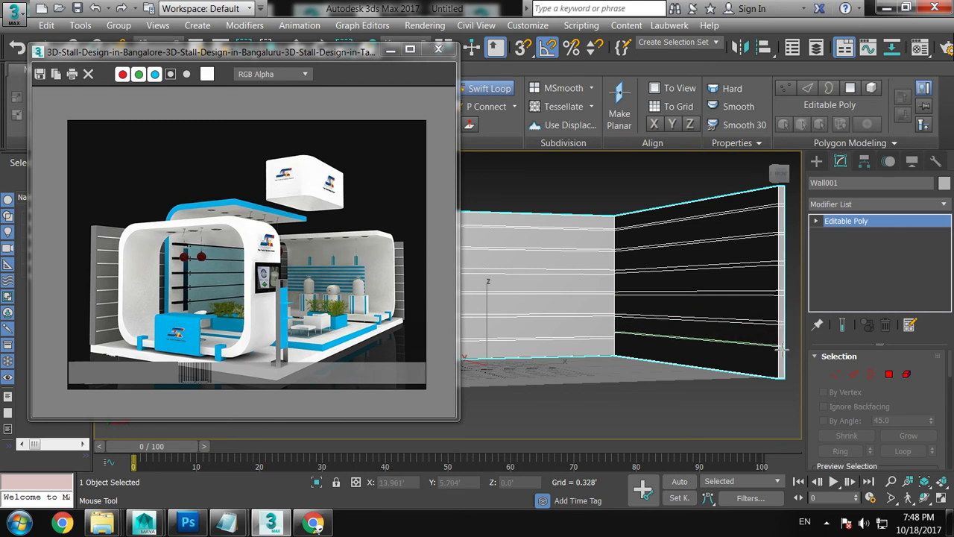
Step: Insert one more horizontal loop across the wall and exit Swift Loop
click(780, 351)
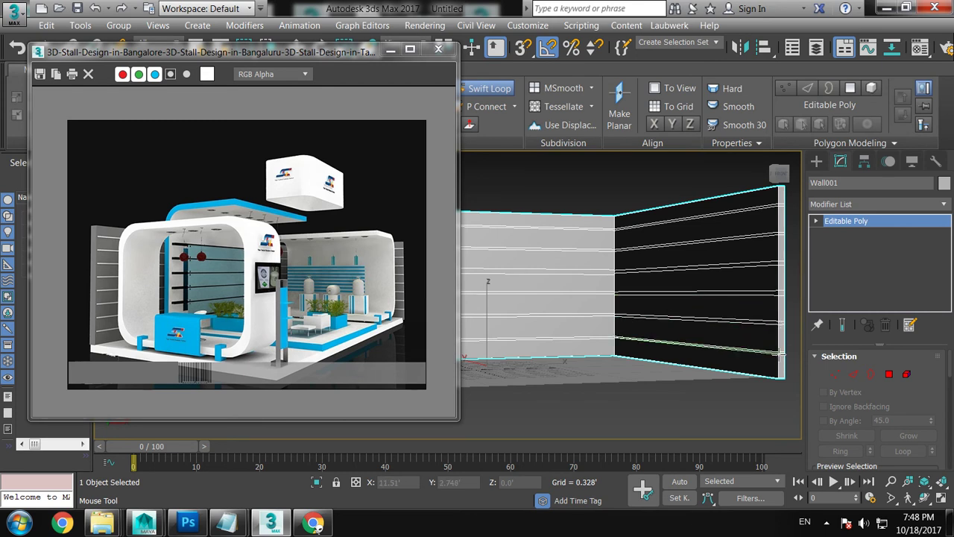
right_click(756, 325)
alt+middle_drag(756, 326, 643, 305)
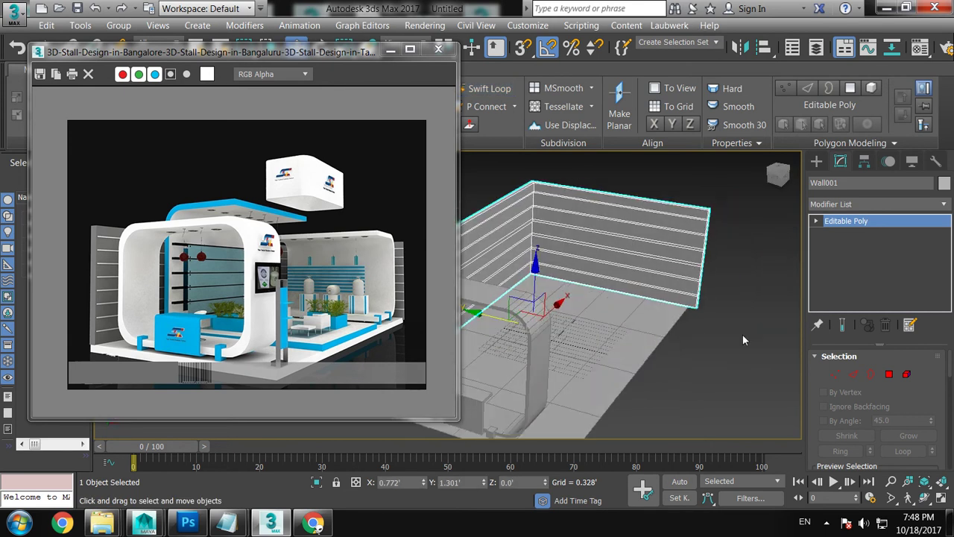
scroll(643, 306, down, 5)
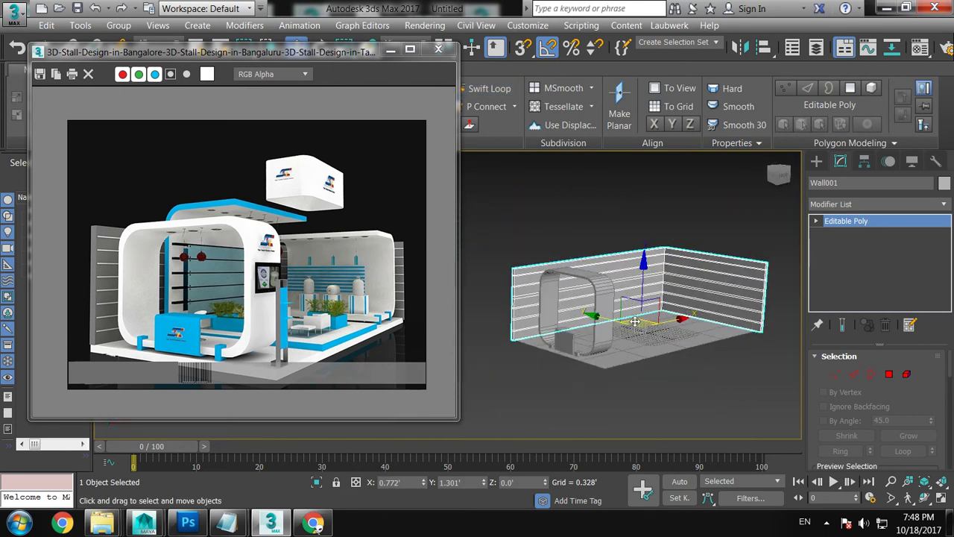
click(13, 13)
Step: Save the scene to Removable Disk (I:) as stall latest_1 in 3ds Max 2014 format
click(49, 175)
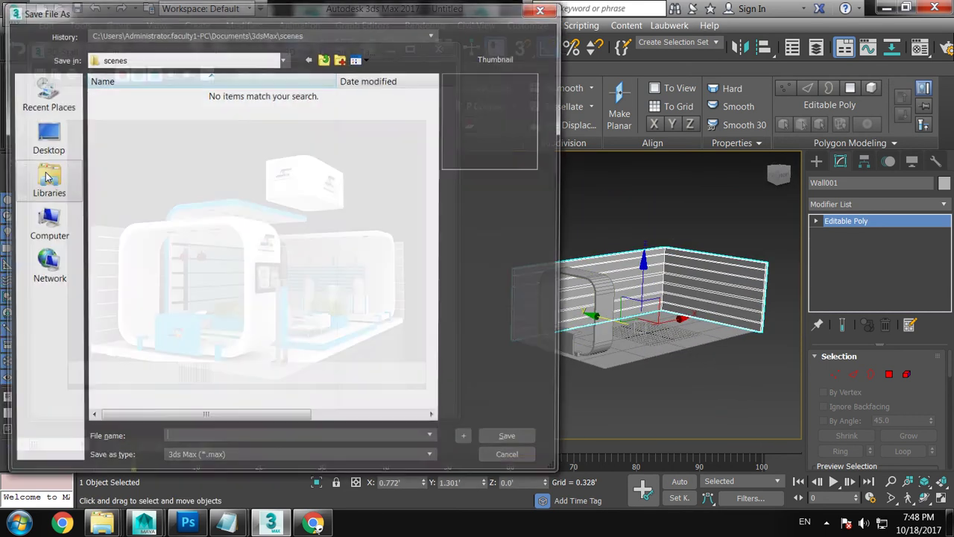
click(45, 224)
double_click(343, 185)
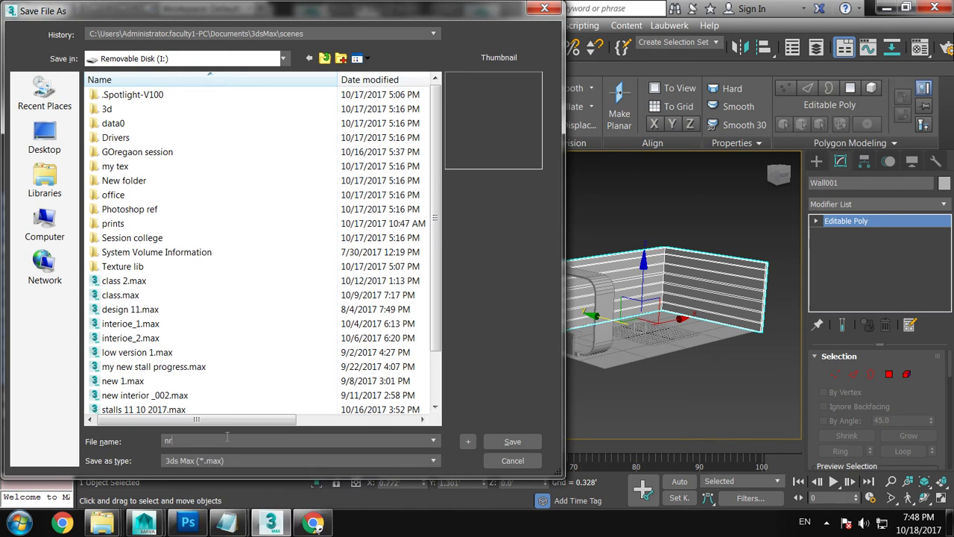
text(e)
key(BackSpace)
key(BackSpace)
text(stall)
click(224, 460)
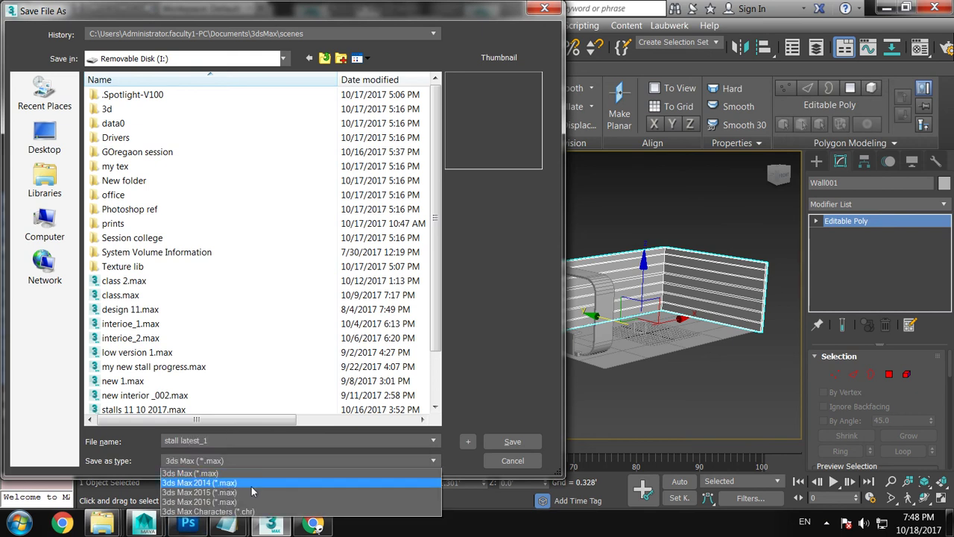
click(251, 486)
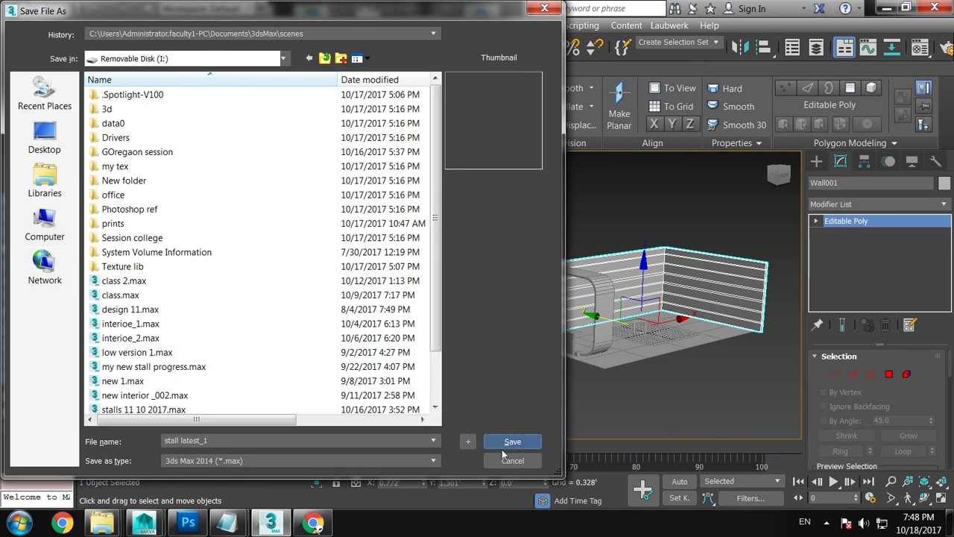
click(502, 447)
Step: Switch to a maximized front view framed on the walls
alt+middle_drag(639, 321, 656, 313)
key(alt+w)
key(alt+w)
mouse_move(625, 175)
middle_down()
mouse_move(604, 341)
mouse_move(536, 328)
middle_up()
mouse_move(655, 321)
middle_down()
mouse_move(588, 309)
mouse_move(615, 303)
middle_up()
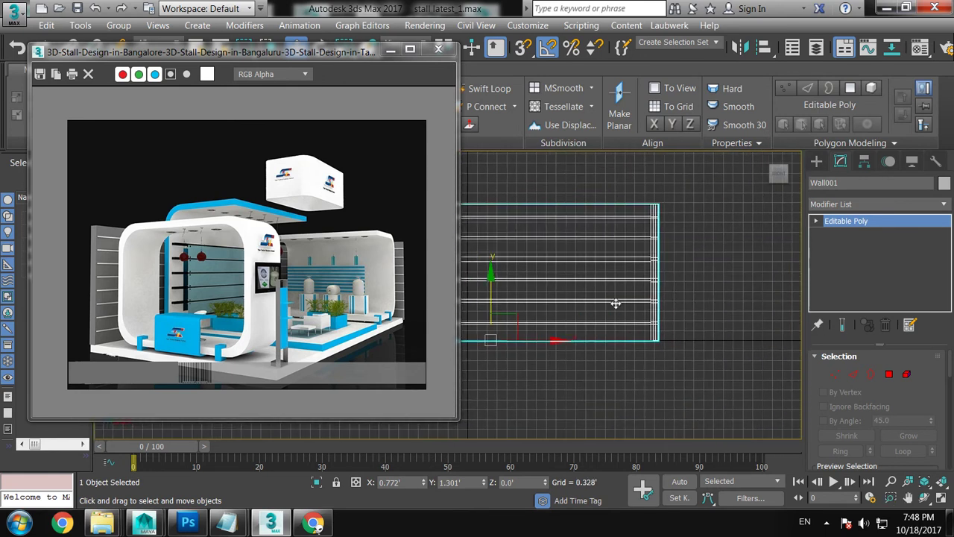
Step: Draw a three-segment C-shaped bracket line, Line002, at the wall's right end in the Front view
click(816, 162)
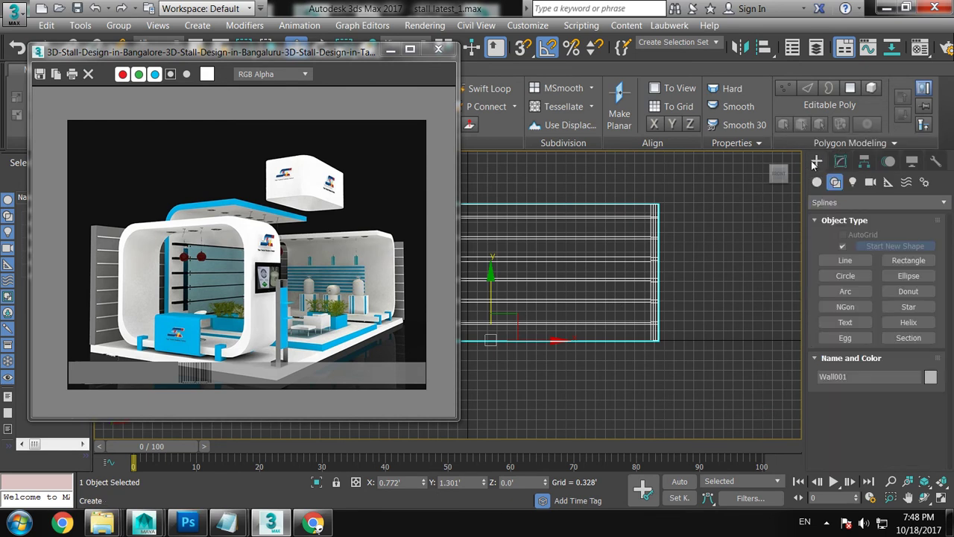
click(864, 260)
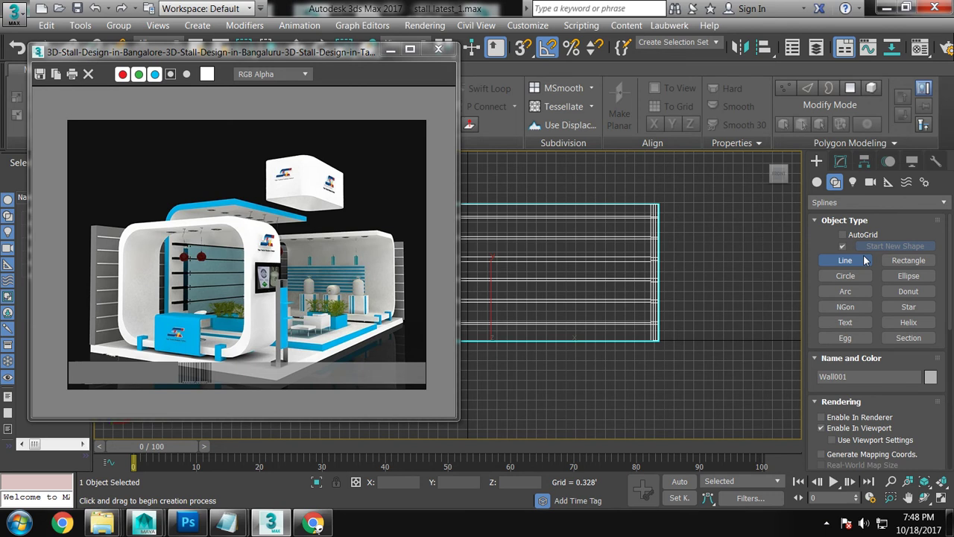
scroll(709, 269, up, 1)
scroll(710, 271, up, 1)
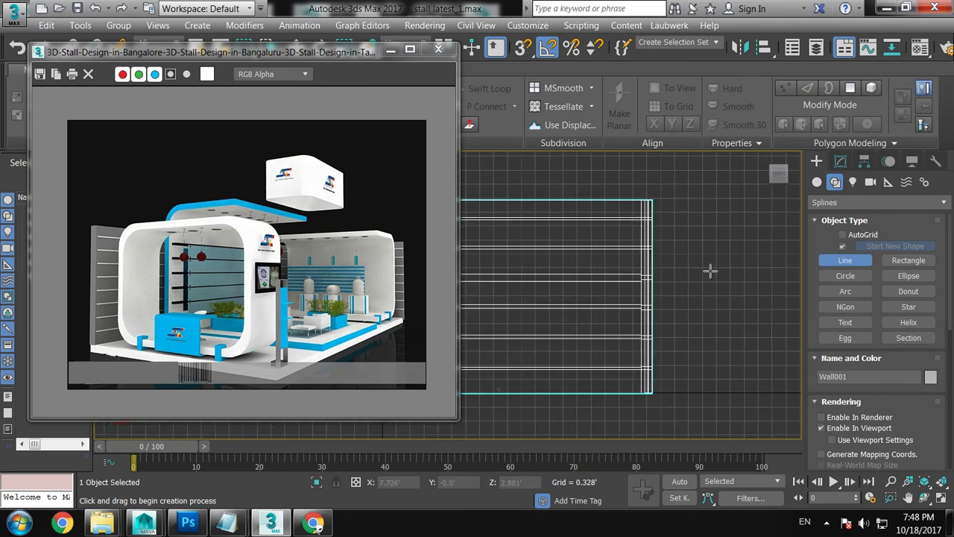
click(567, 200)
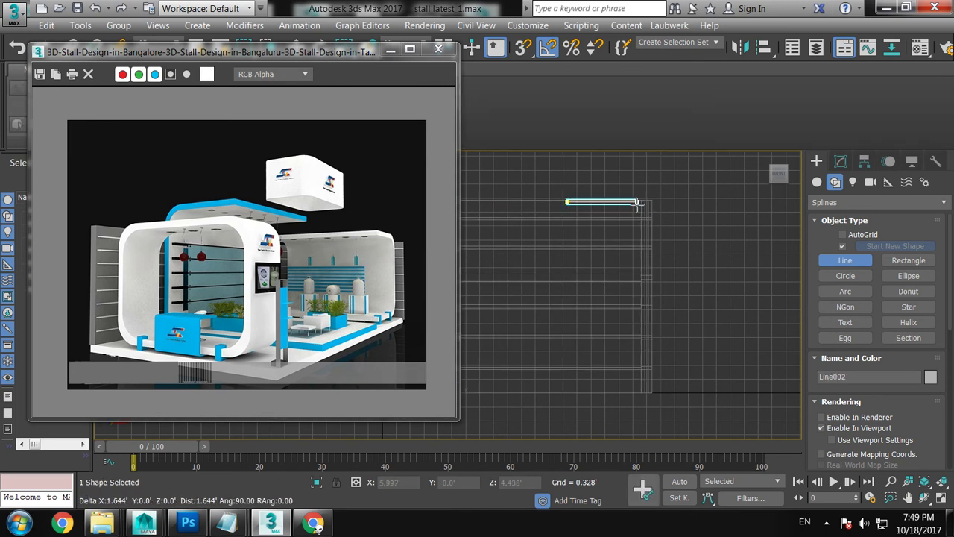
click(637, 202)
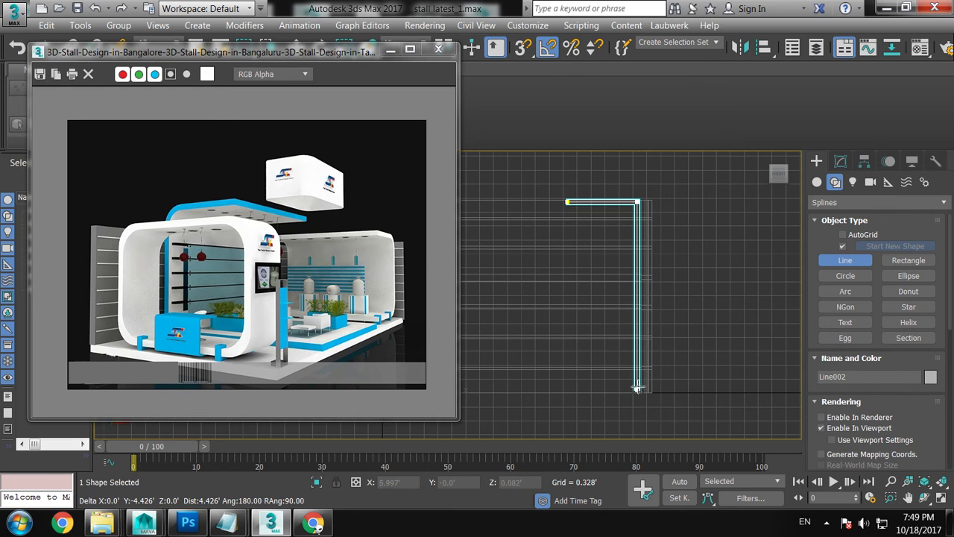
click(636, 385)
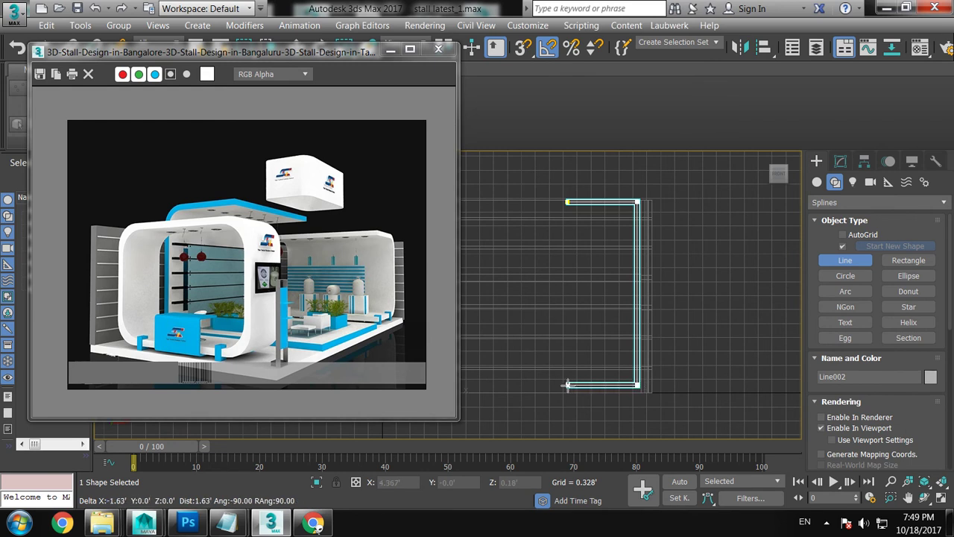
click(567, 384)
right_click(566, 385)
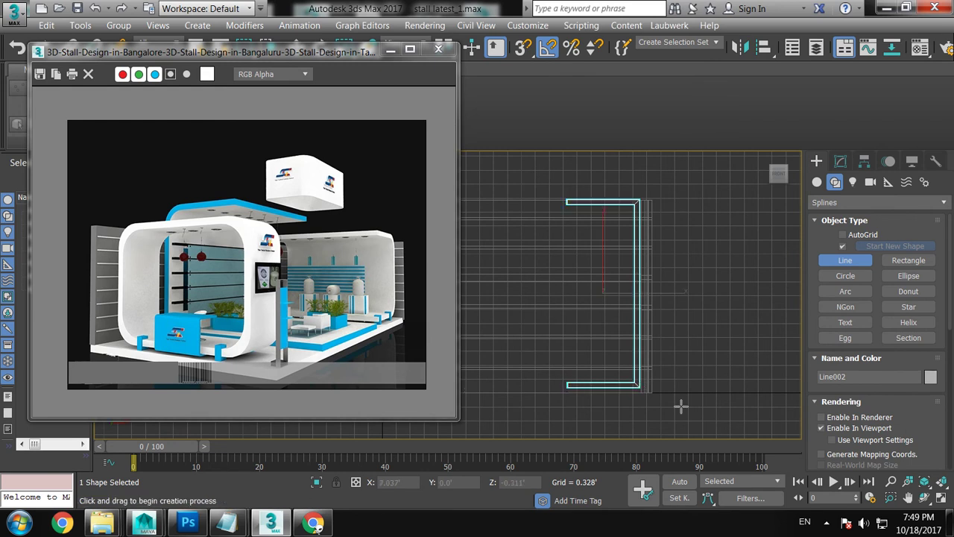
key(alt+w)
key(alt+w)
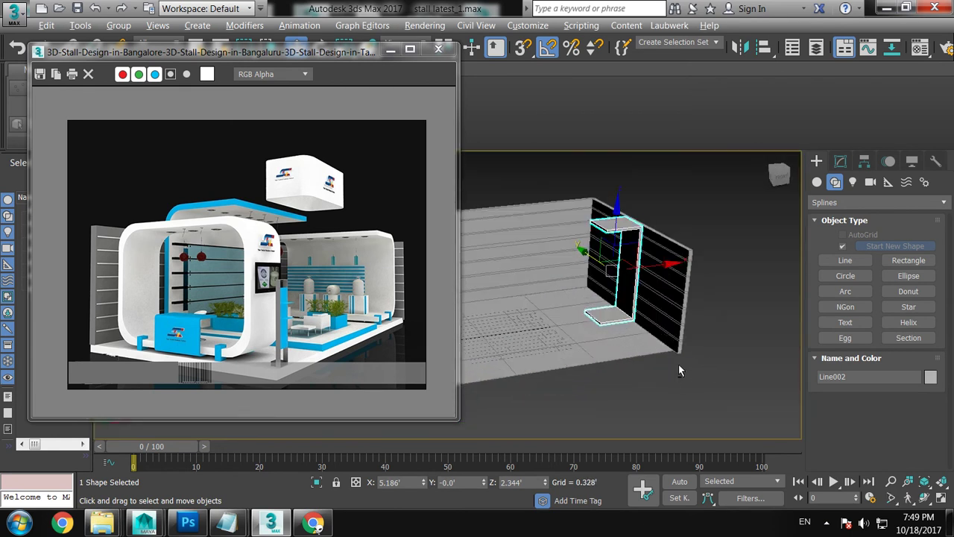
Step: Give Line002 a rectangular rendered profile 5.426' long and 0.098' wide
alt+middle_drag(665, 365, 644, 309)
key(ctrl+shift+s)
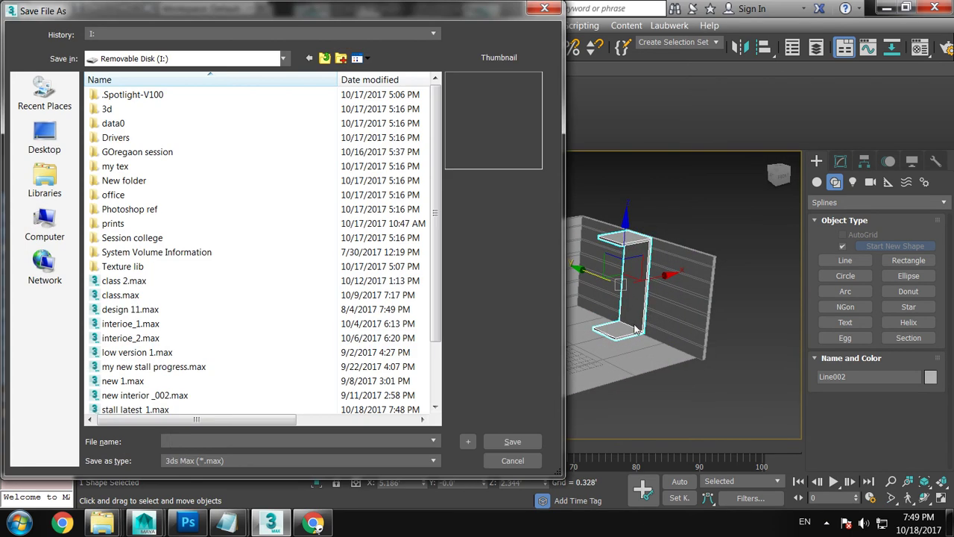
click(521, 461)
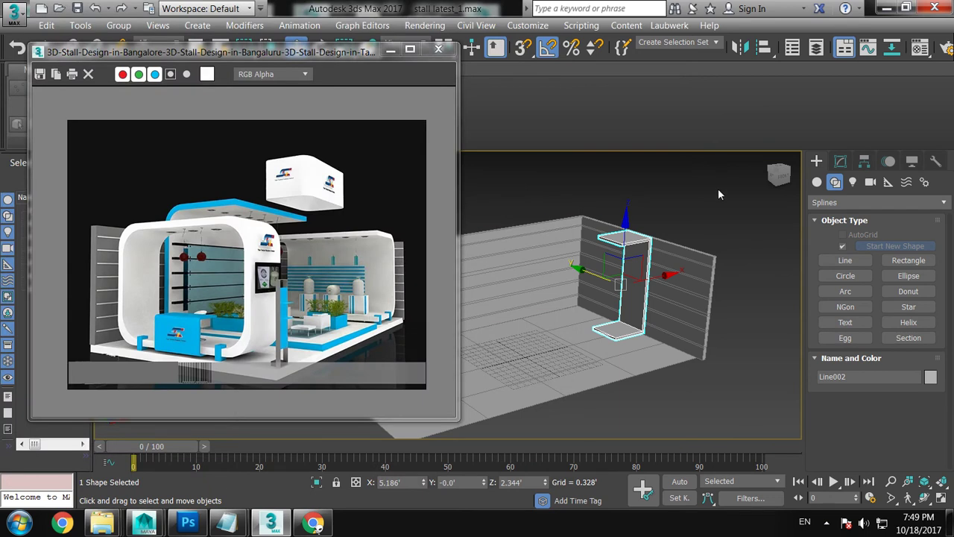
click(677, 275)
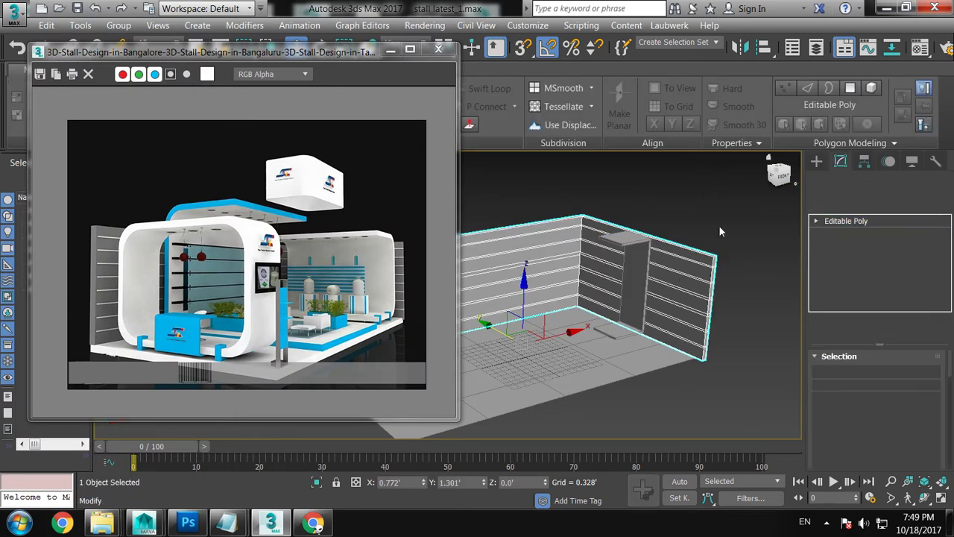
click(626, 246)
scroll(623, 246, up, 5)
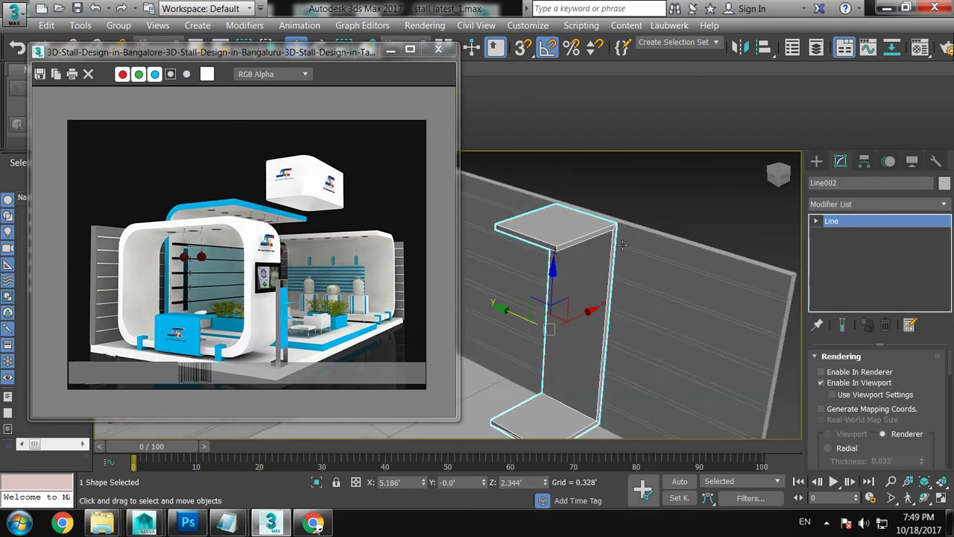
alt+middle_drag(622, 246, 670, 224)
scroll(869, 417, down, 3)
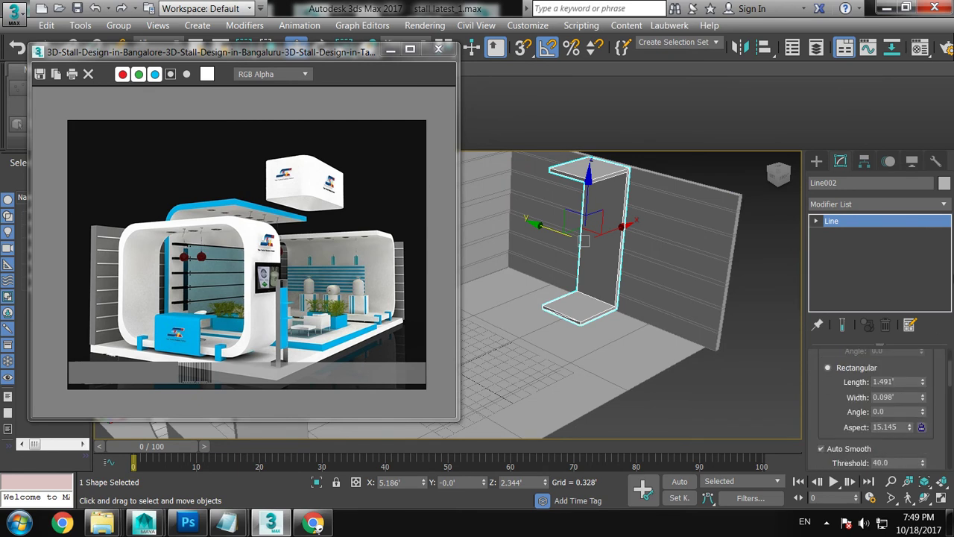
mouse_move(924, 367)
mouse_down()
mouse_move(922, 384)
mouse_move(882, 224)
mouse_up()
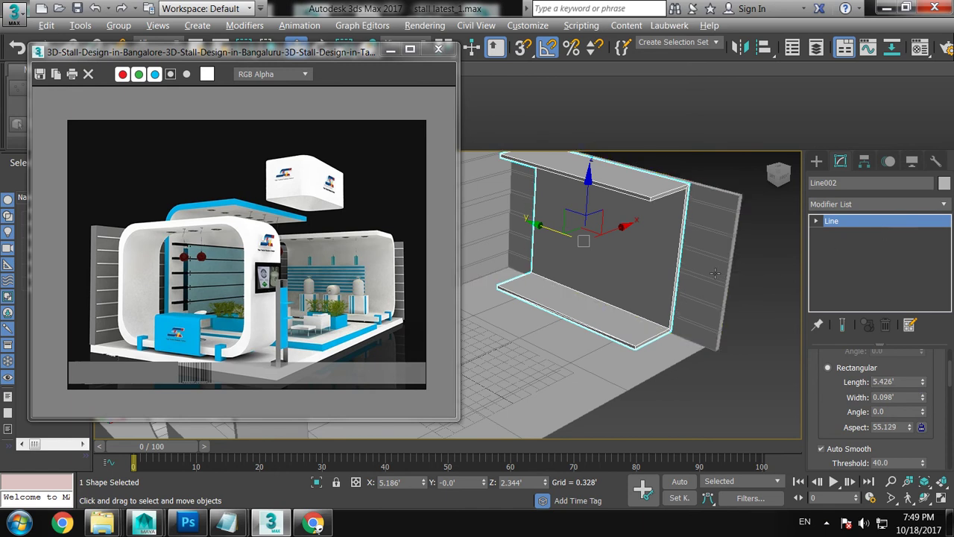
key(f)
click(815, 221)
Step: Fillet the bracket's two corner vertices into smooth curves in a flat side view
click(842, 233)
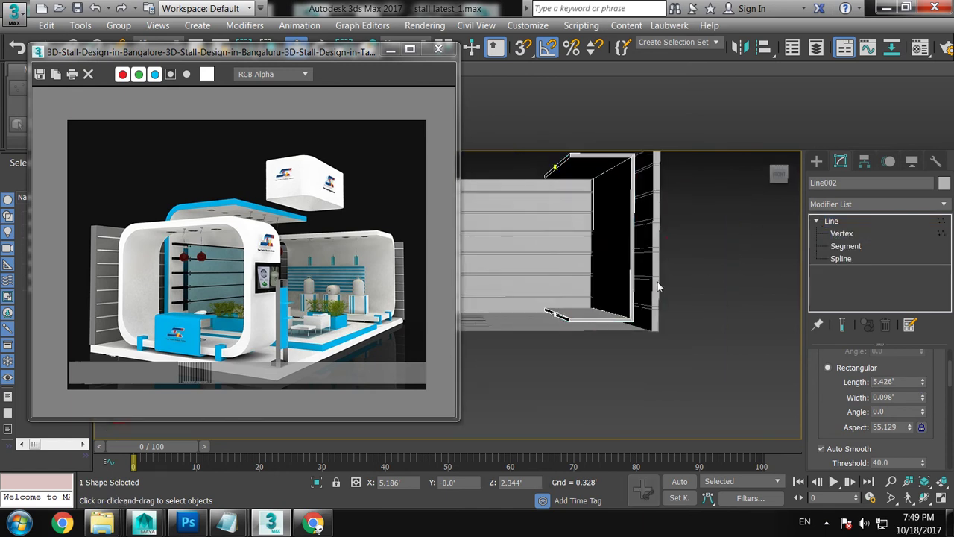
alt+middle_drag(549, 315, 625, 299)
key(alt+w)
key(alt+w)
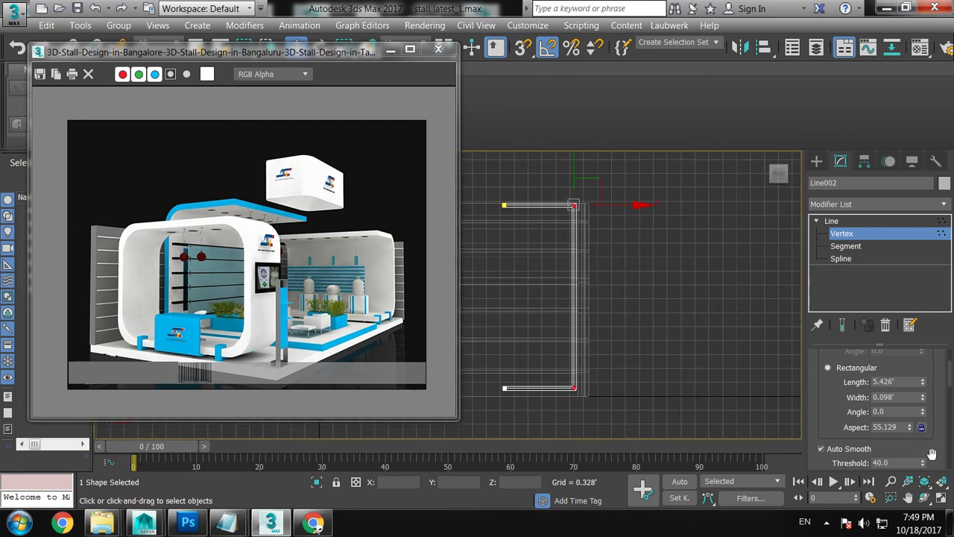
scroll(927, 447, down, 5)
scroll(924, 440, down, 5)
scroll(918, 431, down, 3)
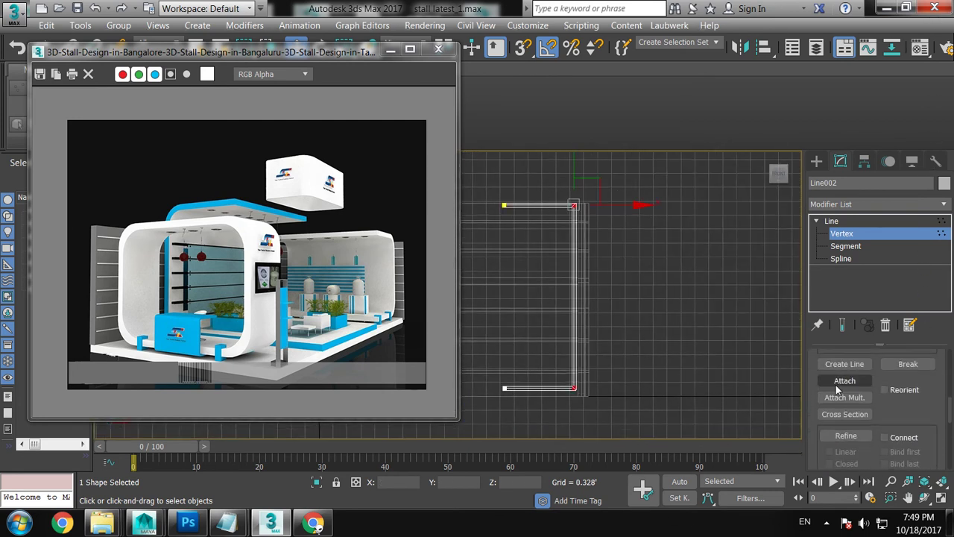
scroll(909, 421, down, 5)
scroll(898, 413, down, 5)
scroll(883, 399, down, 5)
scroll(872, 391, down, 2)
click(844, 404)
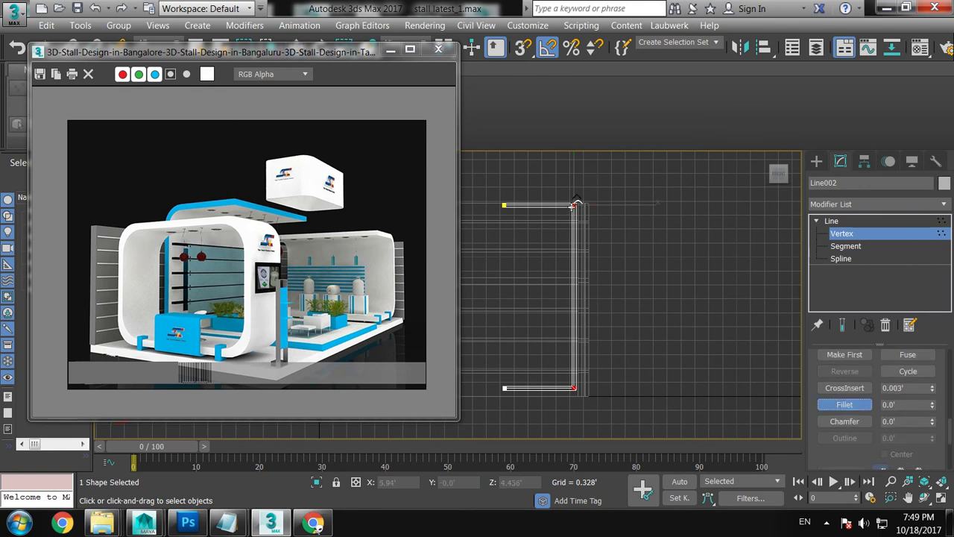
drag(566, 191, 569, 184)
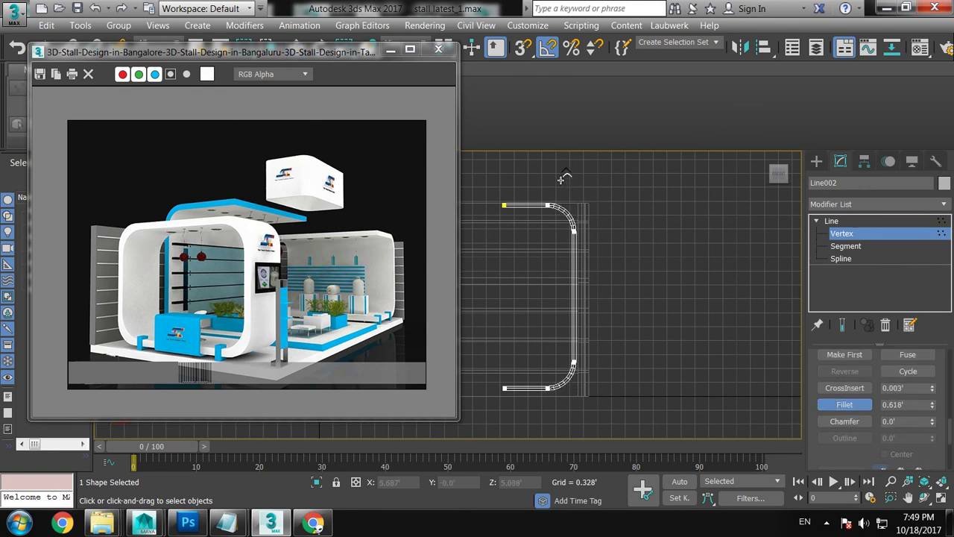
right_click(775, 226)
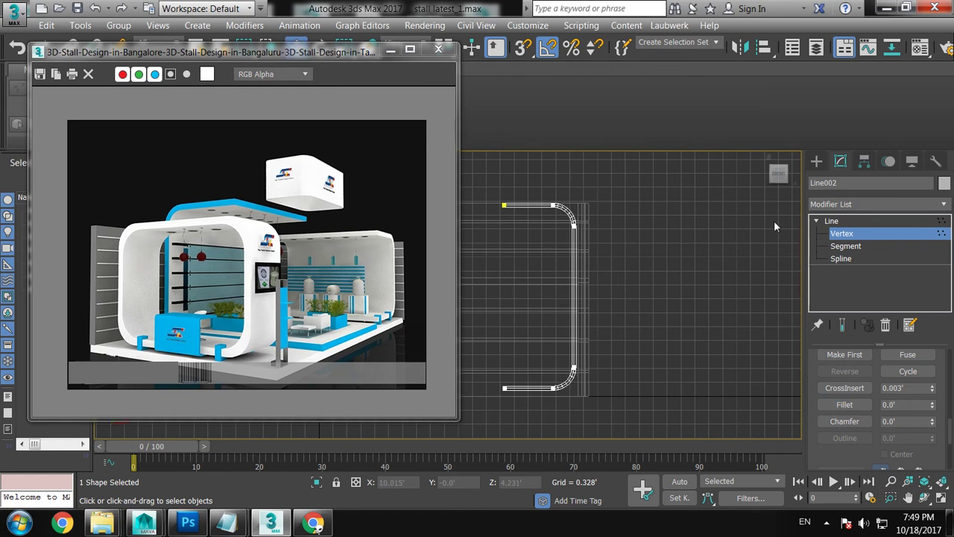
Step: Exit vertex editing and return to the perspective view of the rounded frame
click(849, 233)
key(alt+w)
key(alt+w)
mouse_move(596, 281)
middle_down()
mouse_move(660, 301)
mouse_move(655, 313)
middle_up()
scroll(661, 301, up, 2)
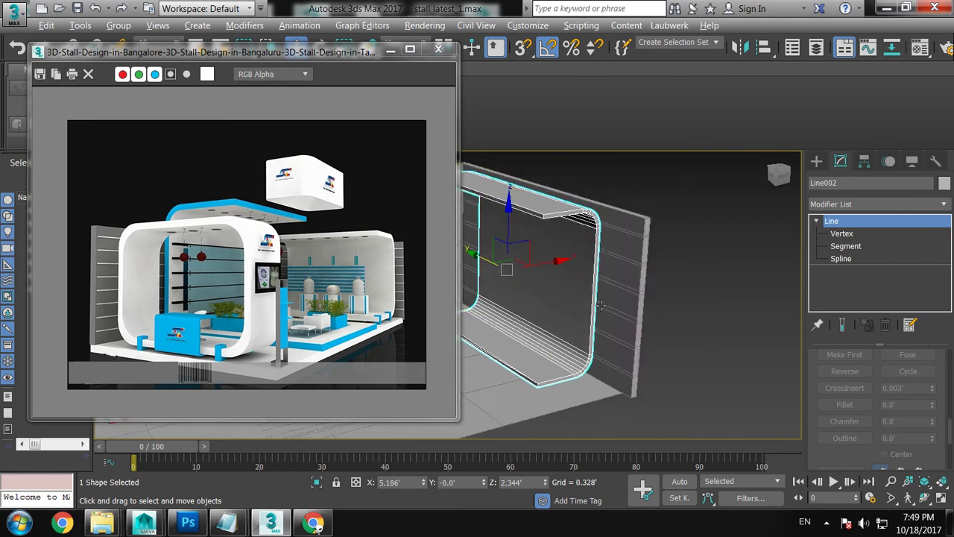
Step: Thicken the arch frame's rendered profile width to 0.185'
drag(863, 459, 884, 533)
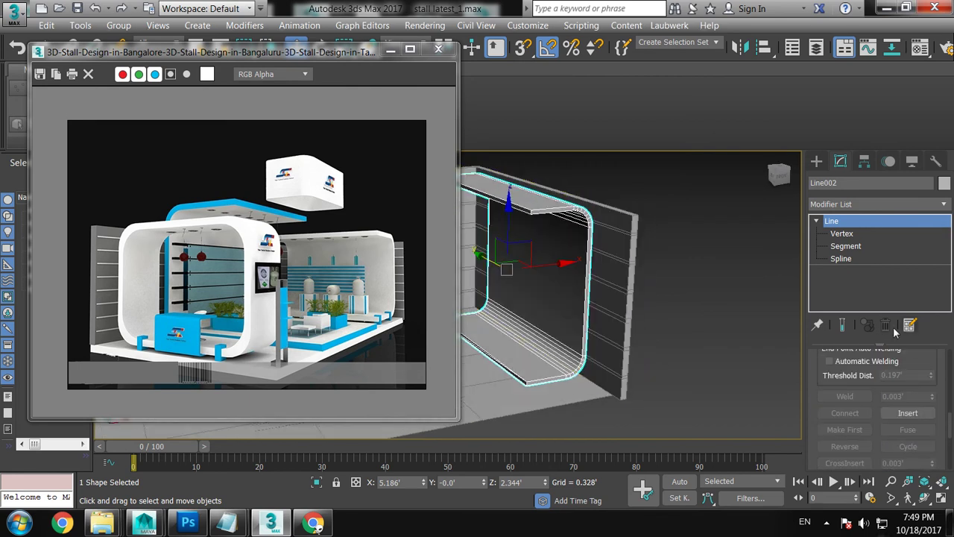
drag(811, 359, 848, 532)
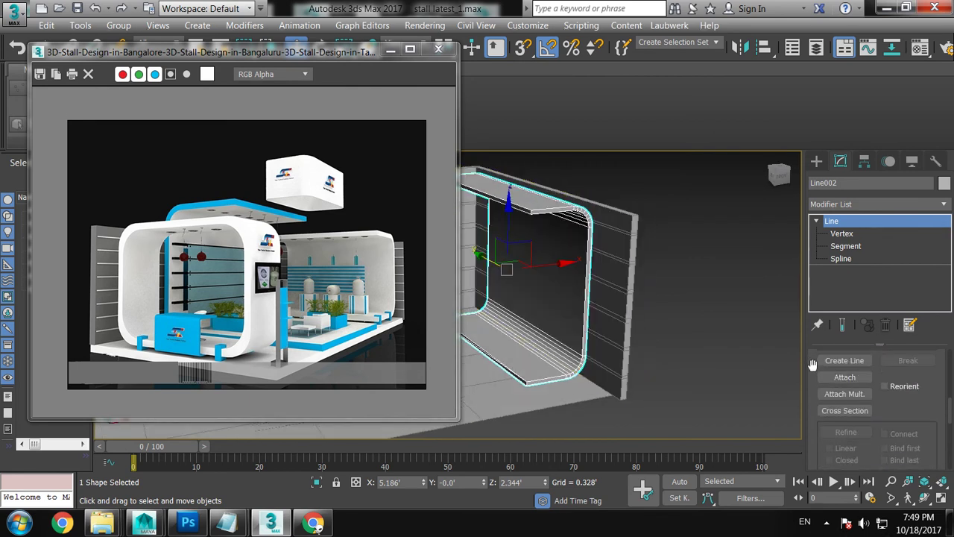
scroll(813, 365, up, 2)
scroll(820, 373, up, 2)
scroll(827, 380, up, 2)
scroll(842, 395, up, 2)
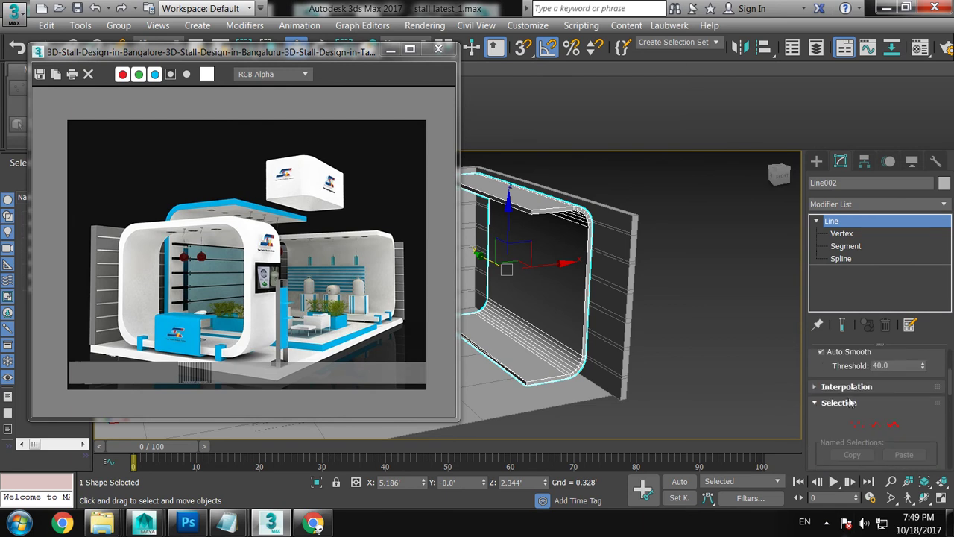
scroll(826, 417, up, 3)
drag(924, 426, 947, 371)
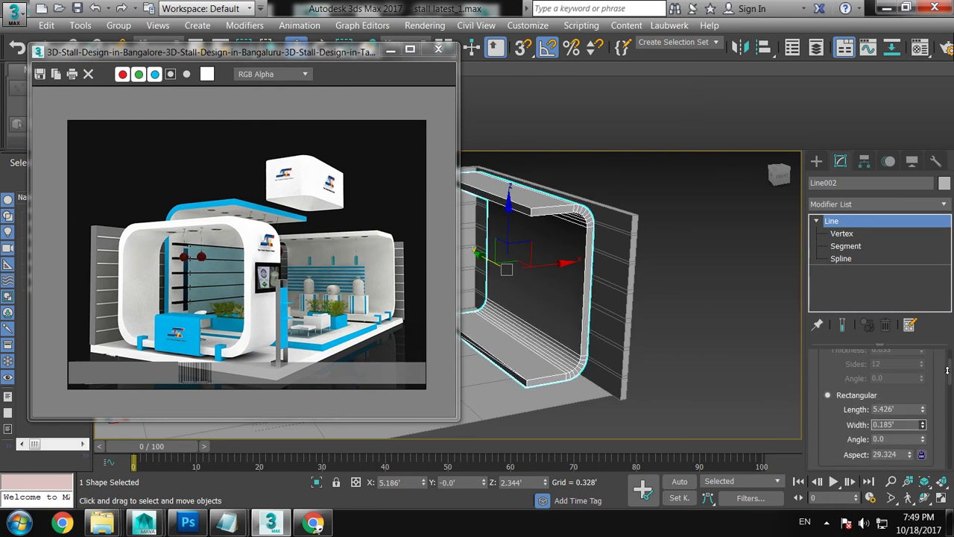
Step: Convert the arch frame Line002 into an editable poly
alt+middle_drag(677, 318, 703, 317)
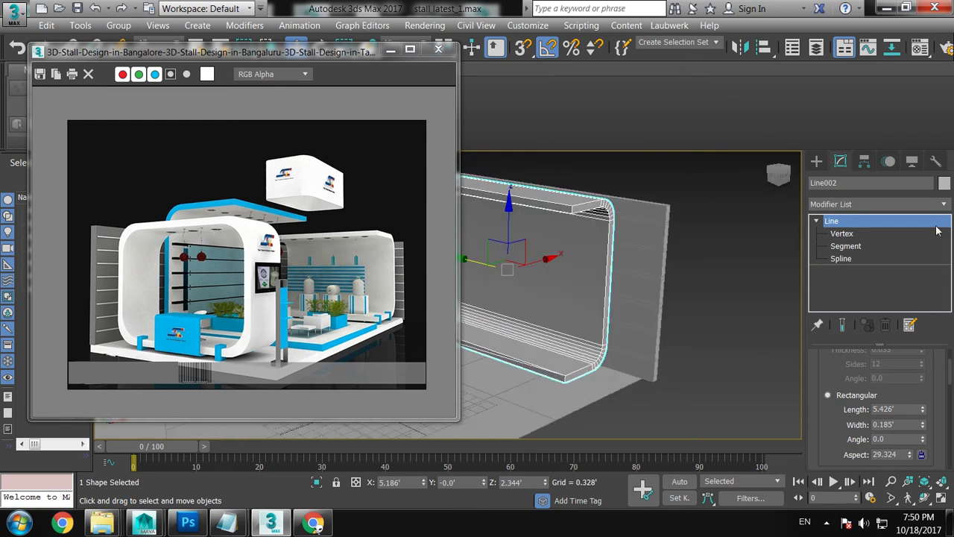
click(842, 233)
alt+middle_drag(769, 233, 692, 207)
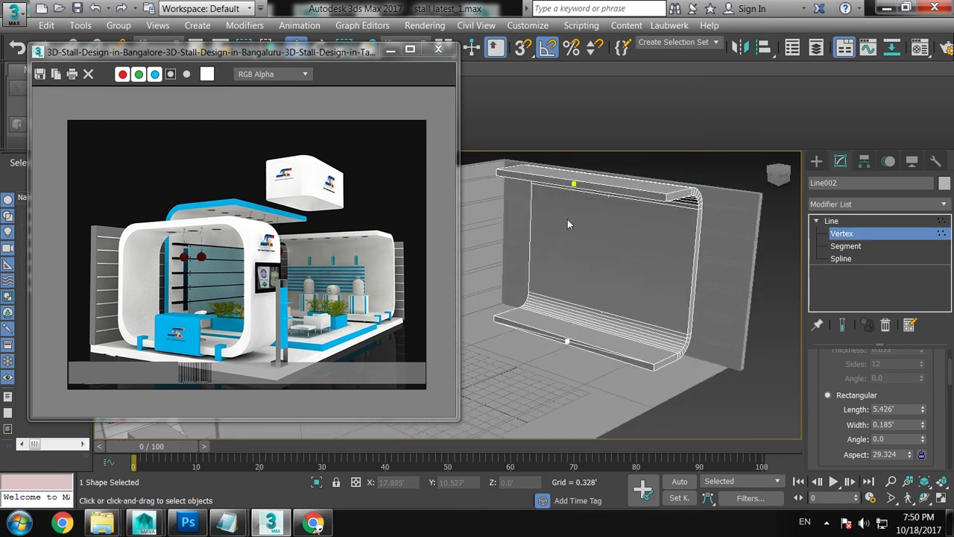
right_click(567, 209)
click(764, 387)
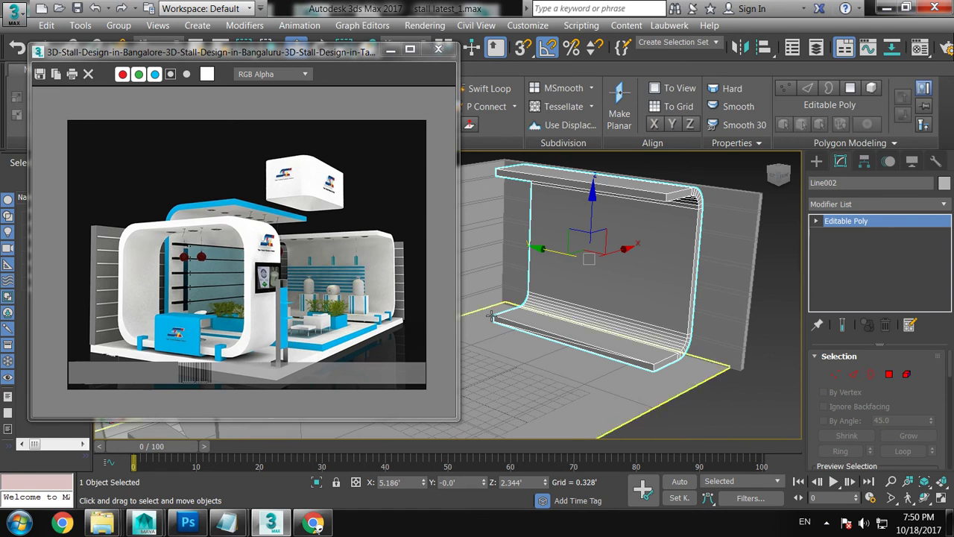
Step: Select the small base box and Shift-drag a copy along X toward Box003
alt+middle_drag(764, 393, 634, 253)
scroll(579, 316, up, 5)
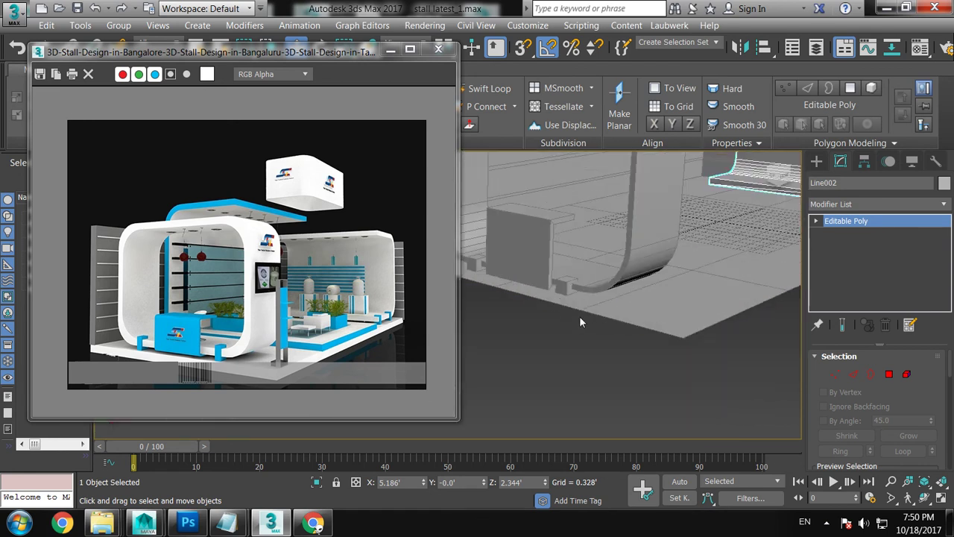
alt+middle_drag(590, 299, 566, 297)
click(564, 295)
scroll(573, 290, down, 3)
alt+middle_drag(574, 297, 531, 282)
drag(531, 281, 700, 285)
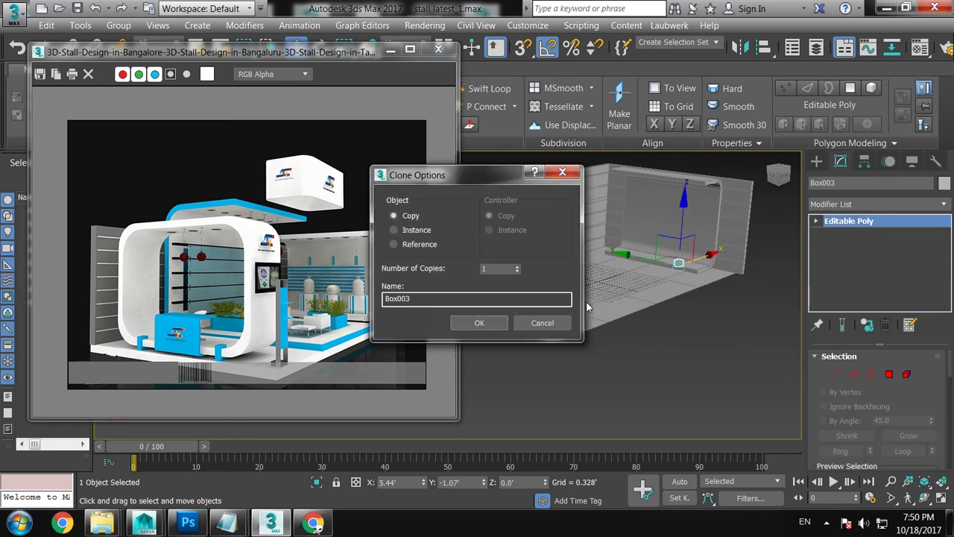
Step: Create the Box003 copy and move it to the floor edge by the curved wall
click(479, 322)
key(z)
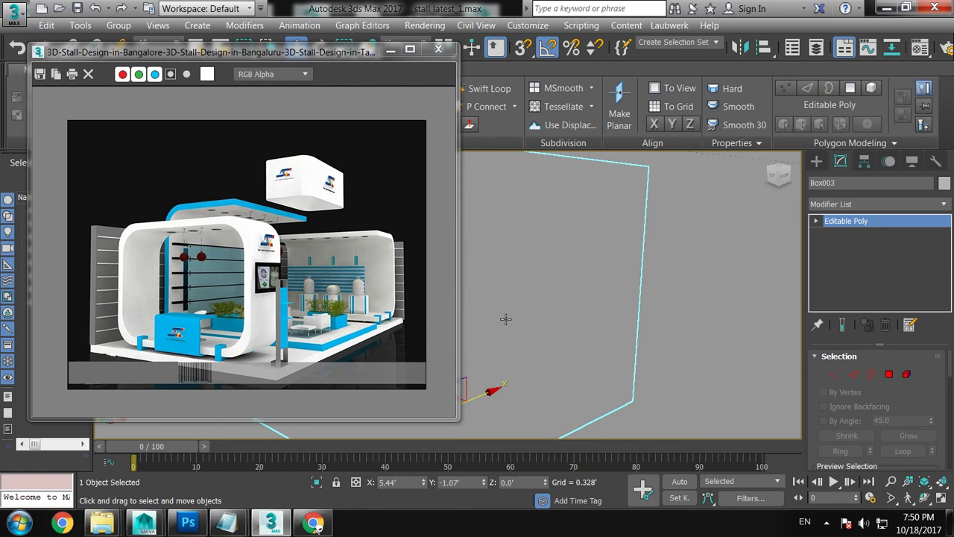
middle_drag(505, 319, 530, 309)
scroll(618, 330, down, 1)
scroll(618, 330, down, 2)
scroll(612, 332, down, 2)
scroll(607, 335, down, 2)
alt+middle_drag(607, 335, 555, 332)
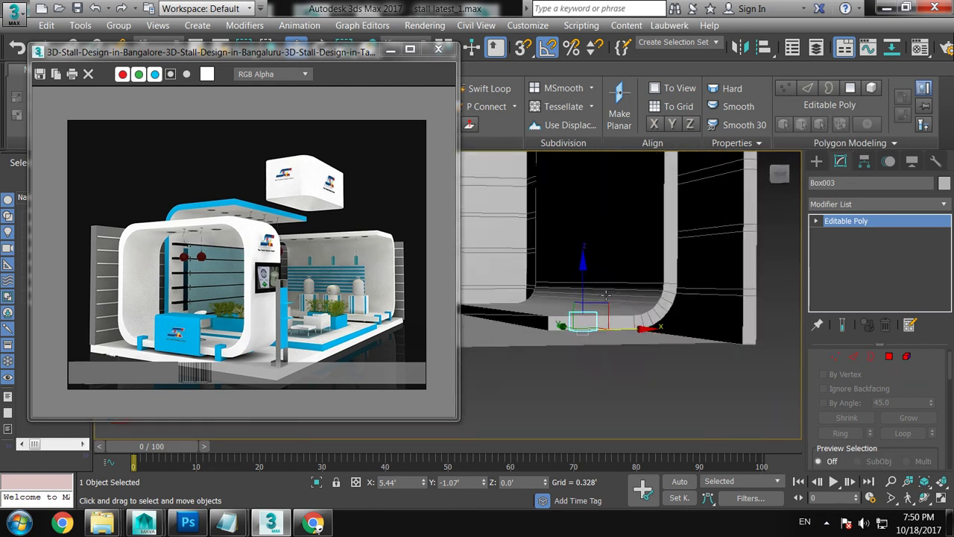
drag(555, 332, 714, 424)
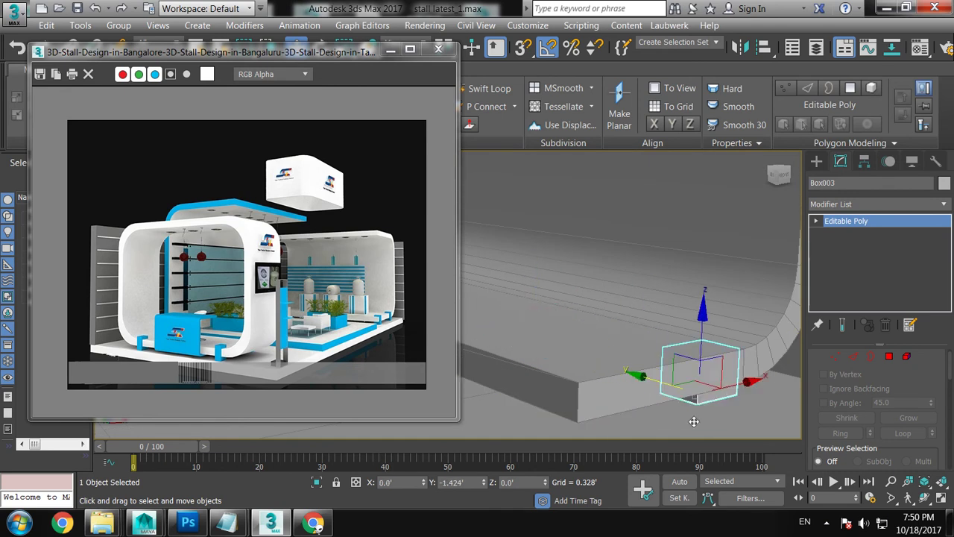
Step: Non-uniformly scale Box003 shorter, wider along Y and narrower along X
key(r)
key(r)
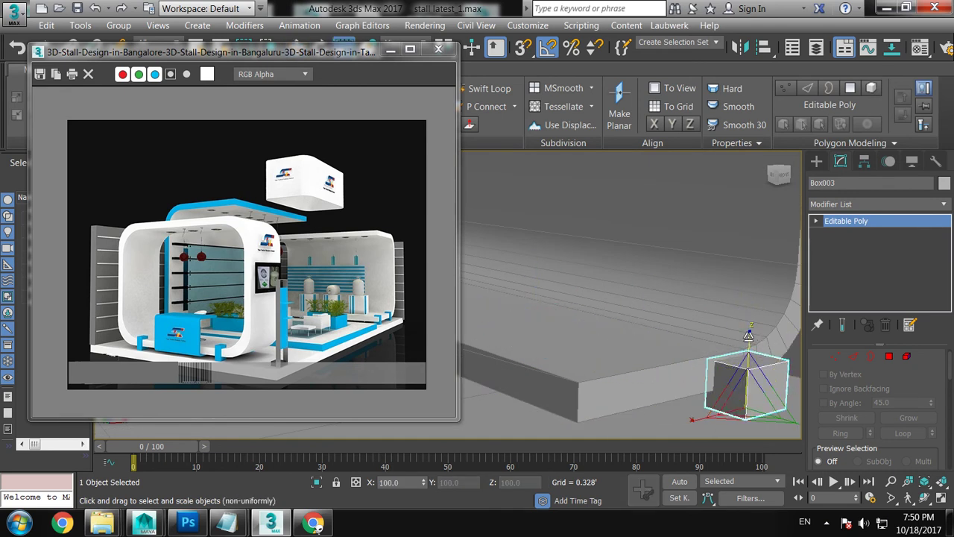
drag(752, 328, 752, 297)
alt+middle_drag(752, 297, 752, 341)
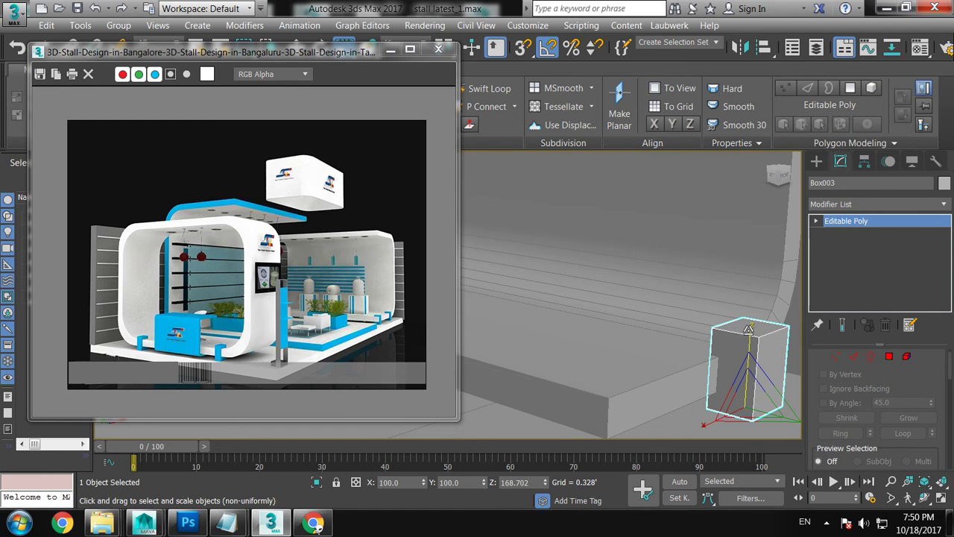
drag(749, 339, 775, 453)
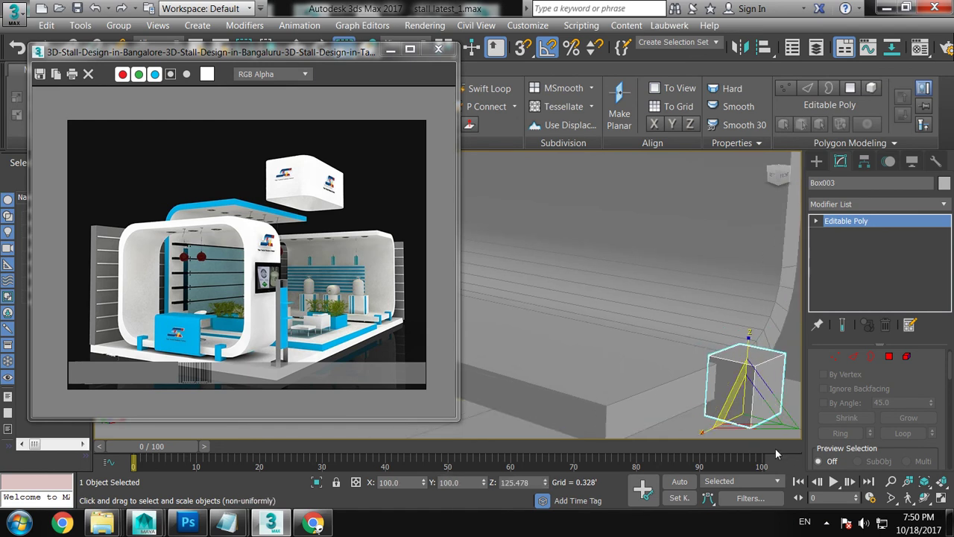
alt+middle_drag(775, 453, 737, 407)
drag(737, 407, 753, 407)
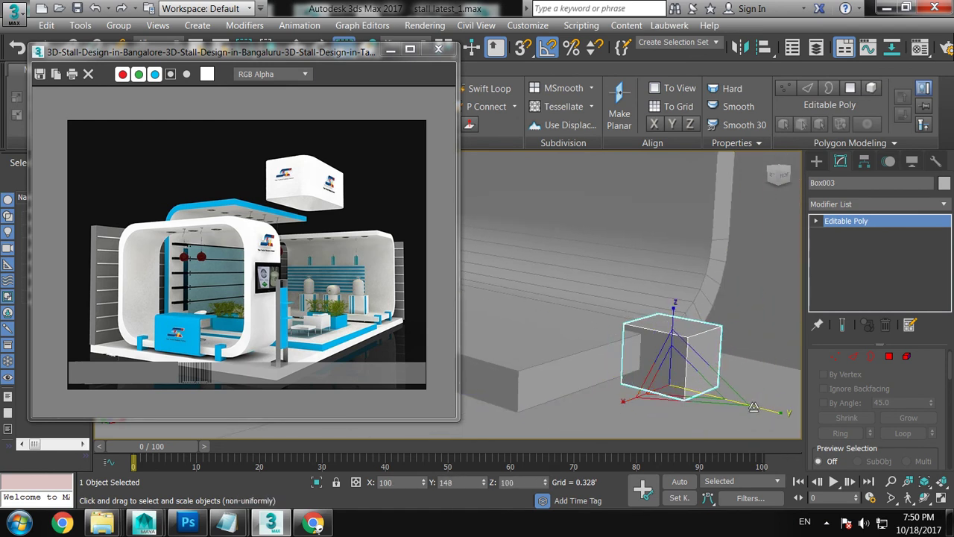
alt+middle_drag(753, 406, 626, 386)
drag(626, 386, 610, 387)
Step: Move Box003 into place at the arch base
key(w)
alt+middle_drag(610, 387, 689, 382)
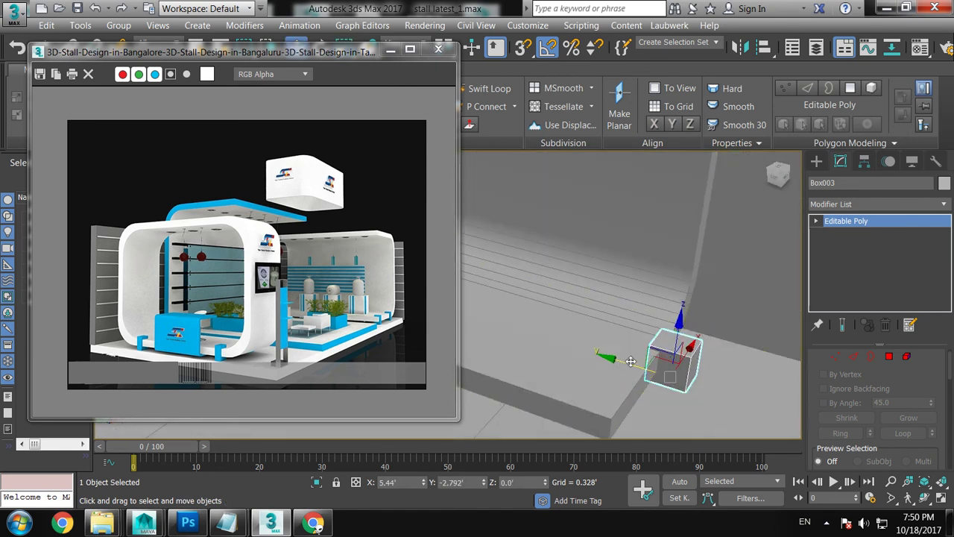
drag(621, 370, 606, 358)
alt+middle_drag(606, 358, 588, 343)
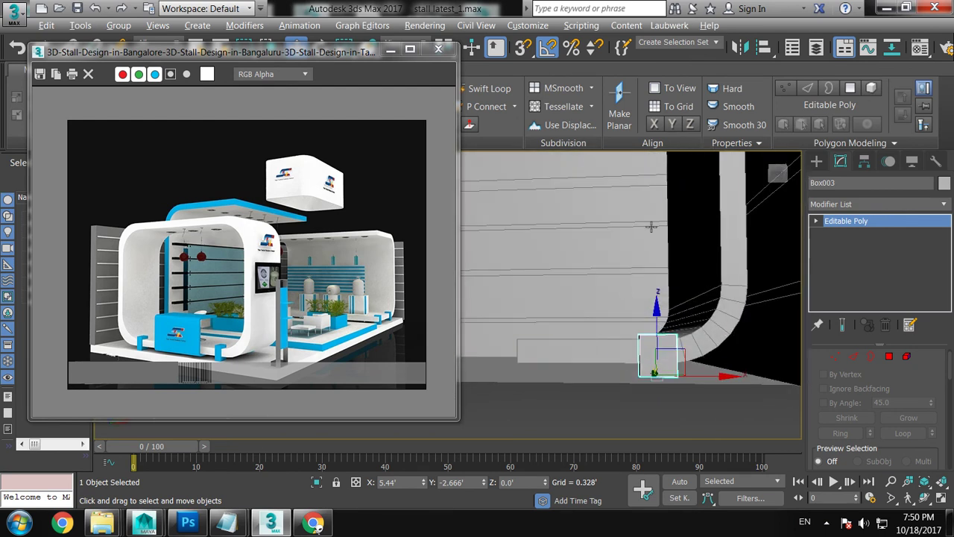
key(alt+w)
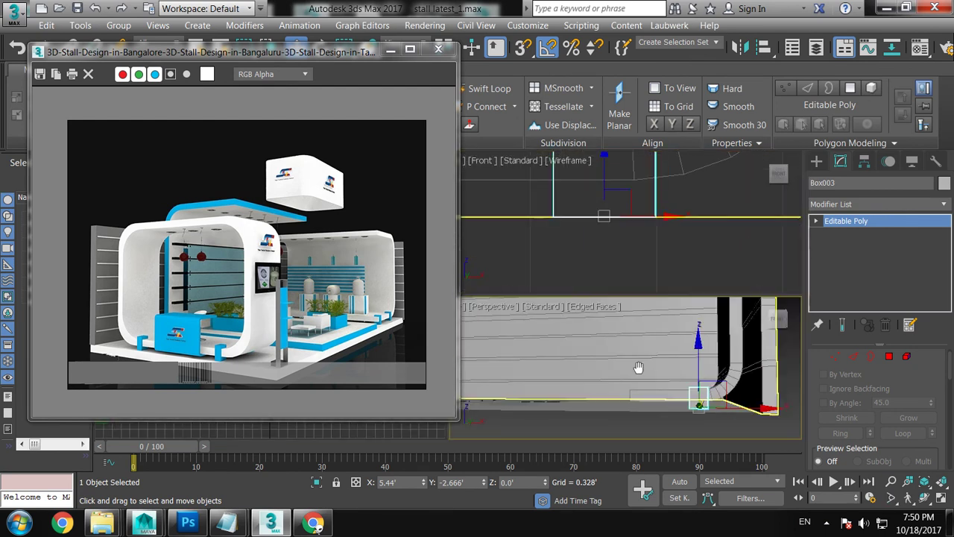
key(alt+w)
Step: Shift-drag copies of the base boxes along X to line the arch's bottom edge
mouse_move(621, 283)
alt+middle_down()
mouse_move(579, 348)
mouse_move(668, 350)
alt+middle_up()
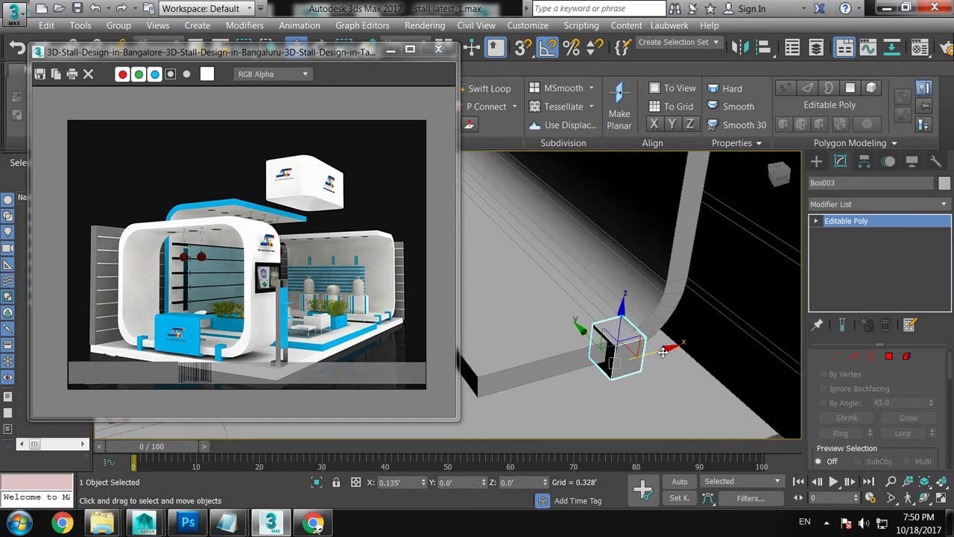
shift+drag(668, 350, 540, 388)
key(Return)
alt+middle_drag(562, 310, 706, 352)
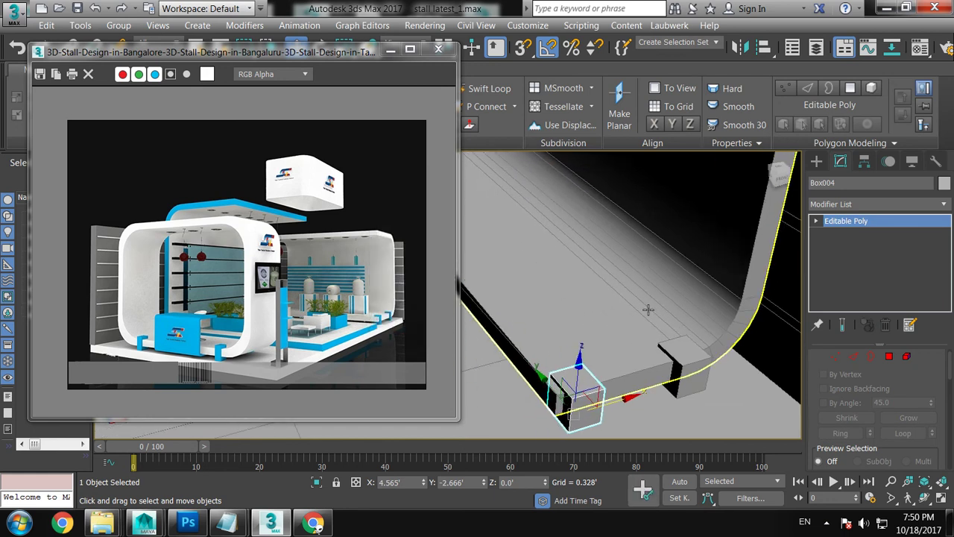
ctrl+click(669, 371)
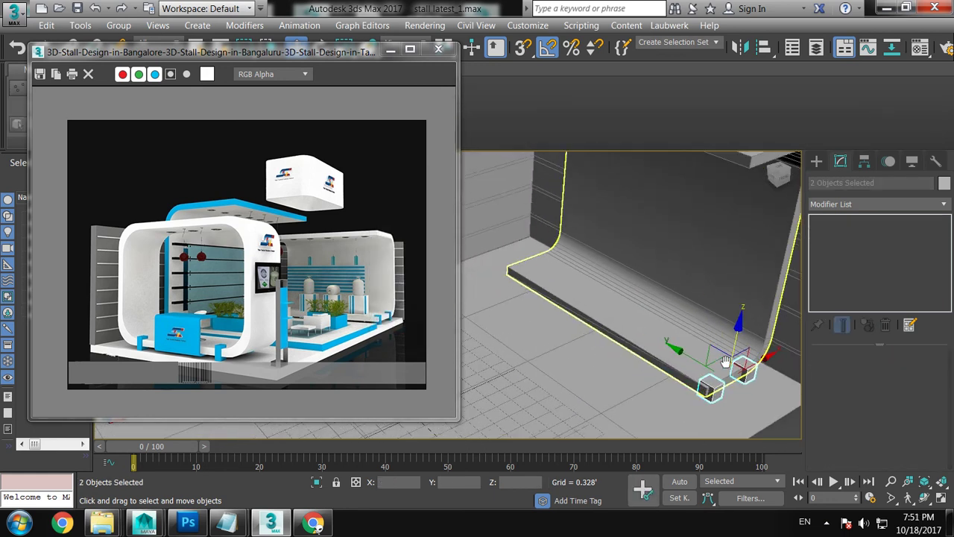
alt+middle_drag(705, 358, 477, 239)
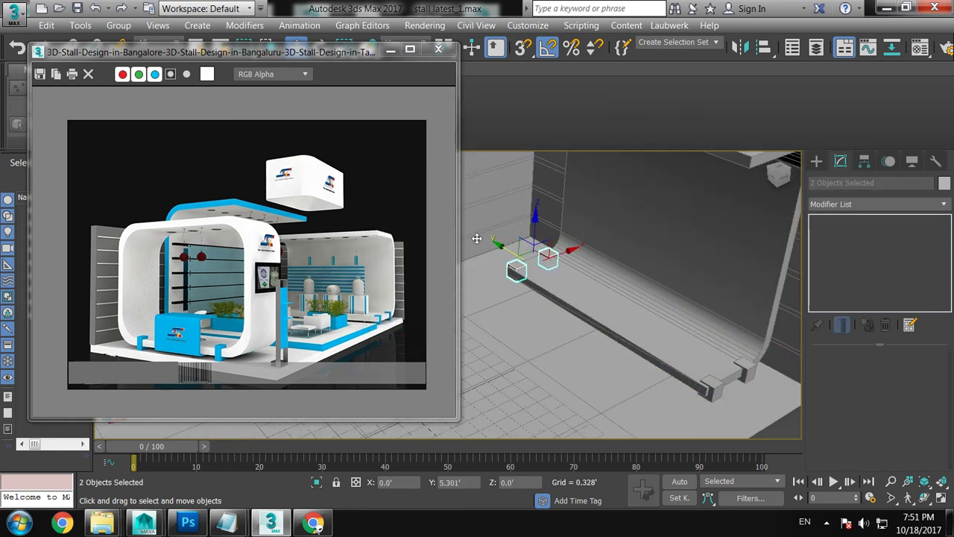
shift+drag(476, 238, 492, 242)
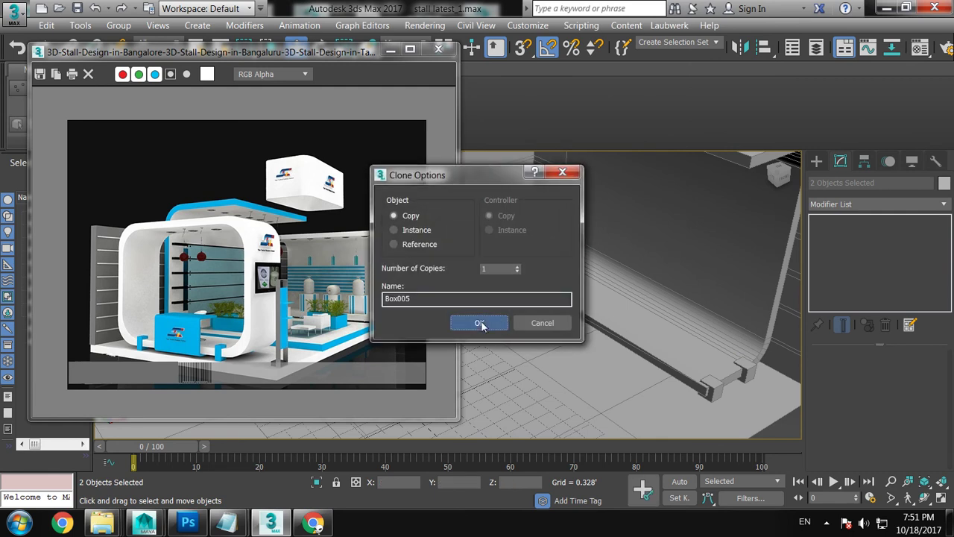
click(480, 323)
key(ctrl+shift+s)
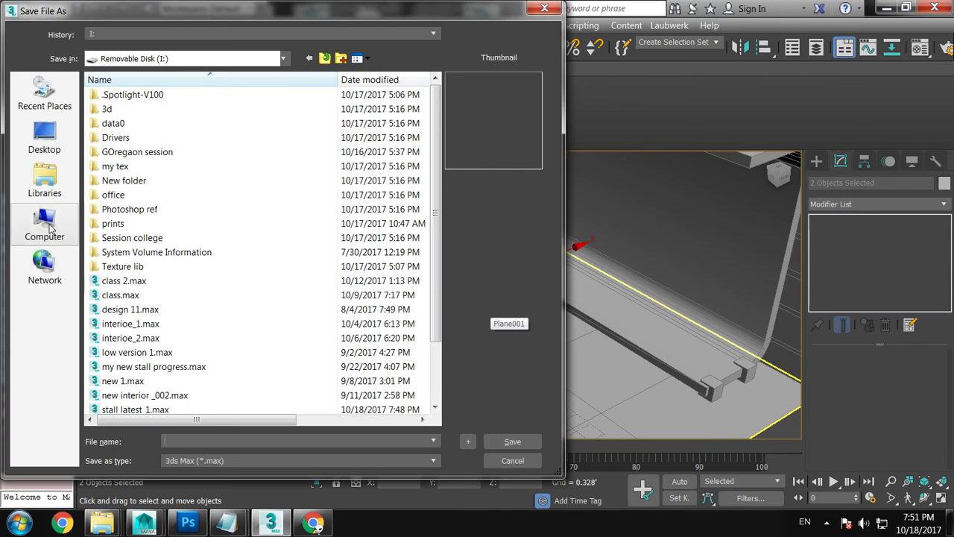
Step: Overwrite stall latest_1.max on Removable Disk (I:) in 3ds Max 2014 format
click(50, 228)
double_click(285, 162)
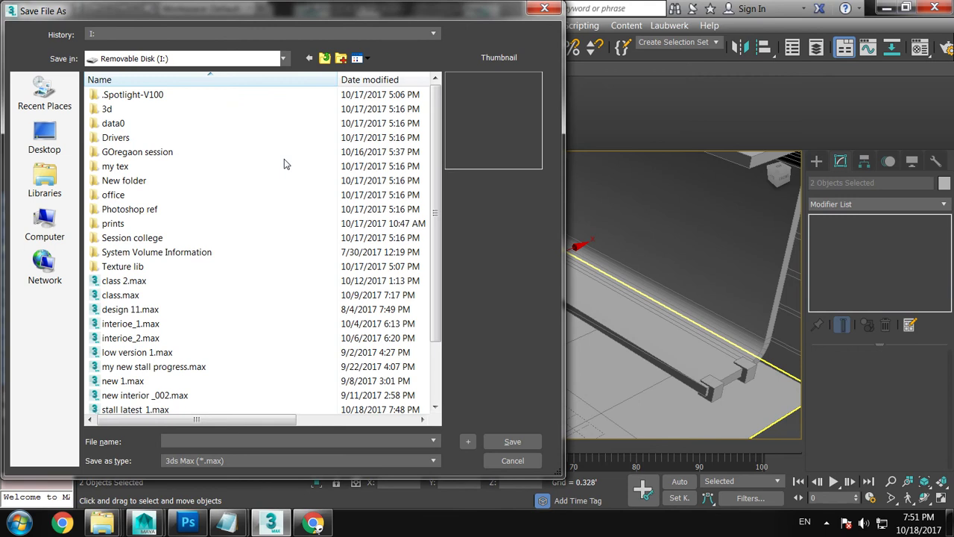
click(155, 310)
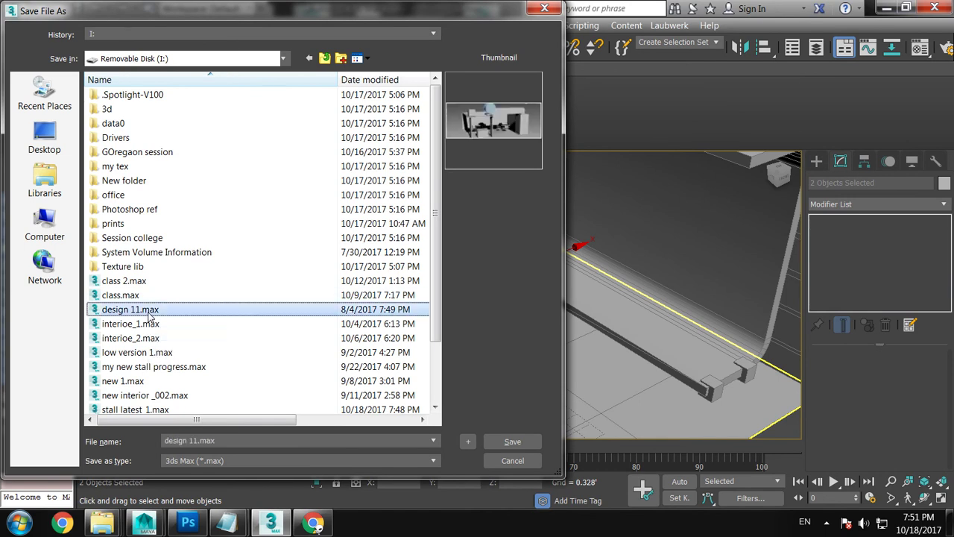
click(148, 410)
click(276, 441)
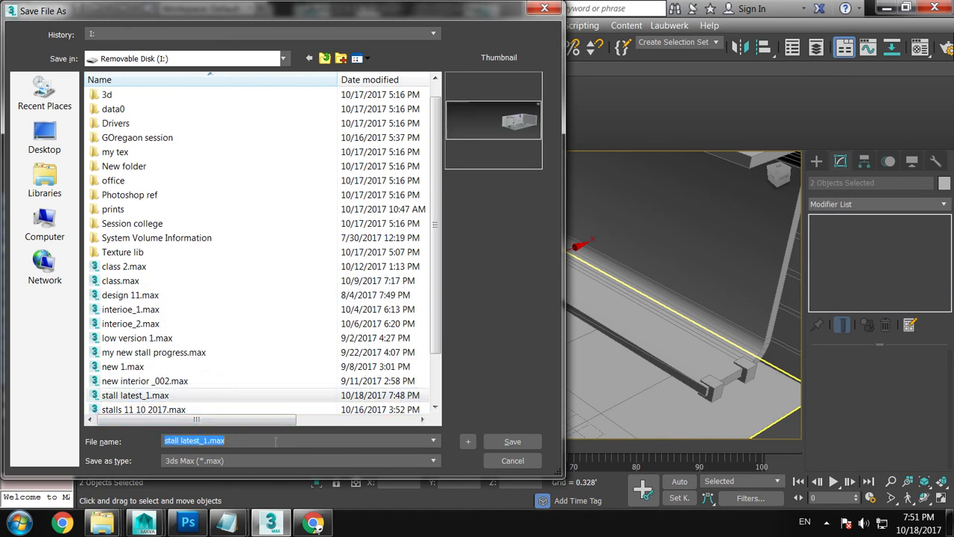
click(426, 460)
click(351, 479)
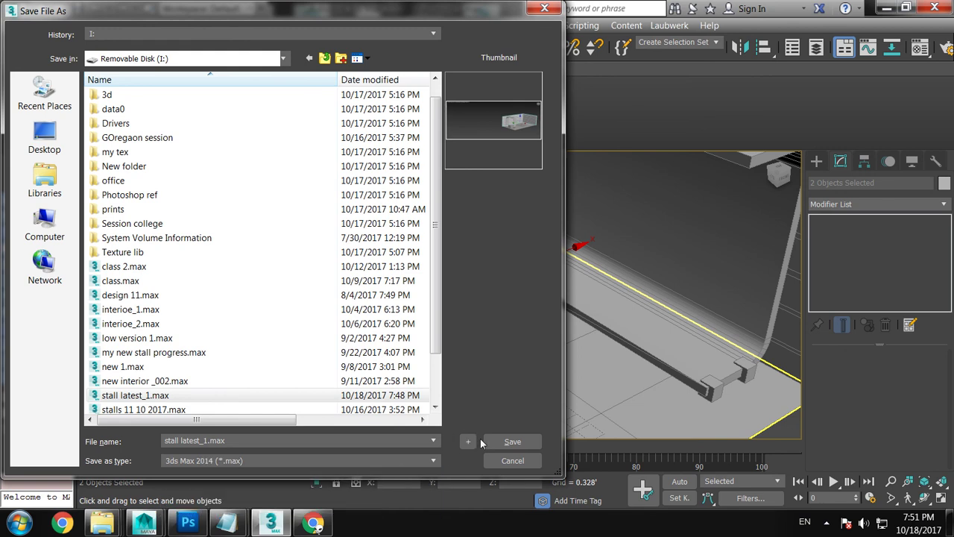
click(513, 441)
click(518, 314)
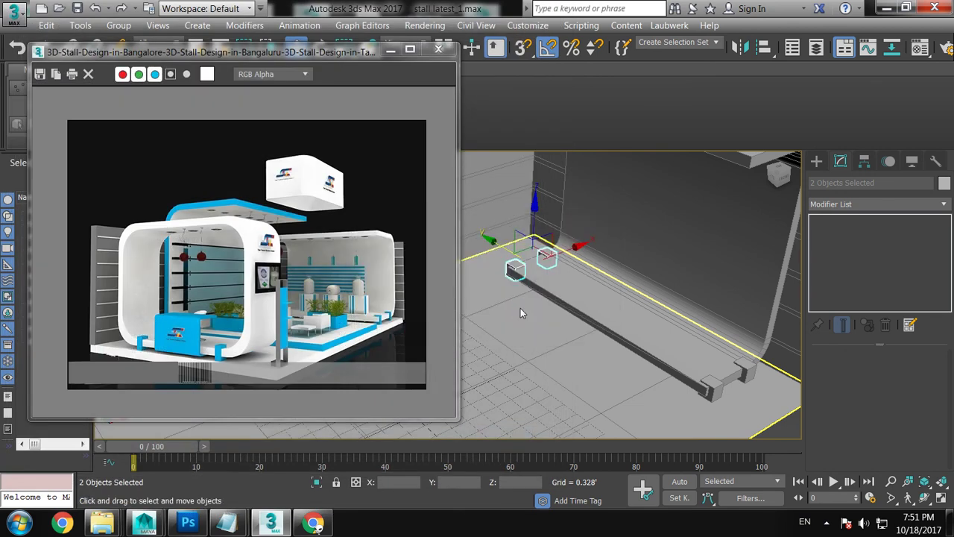
Step: Select the curved arch frame and start a Standard Primitives Box with AutoGrid enabled
alt+middle_drag(522, 298, 683, 266)
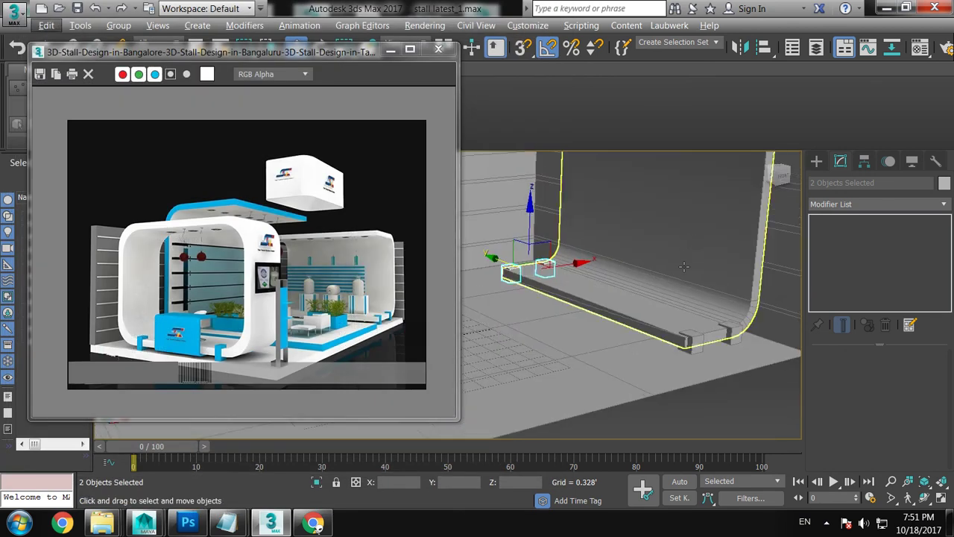
scroll(684, 266, down, 3)
scroll(678, 313, down, 3)
scroll(674, 365, down, 2)
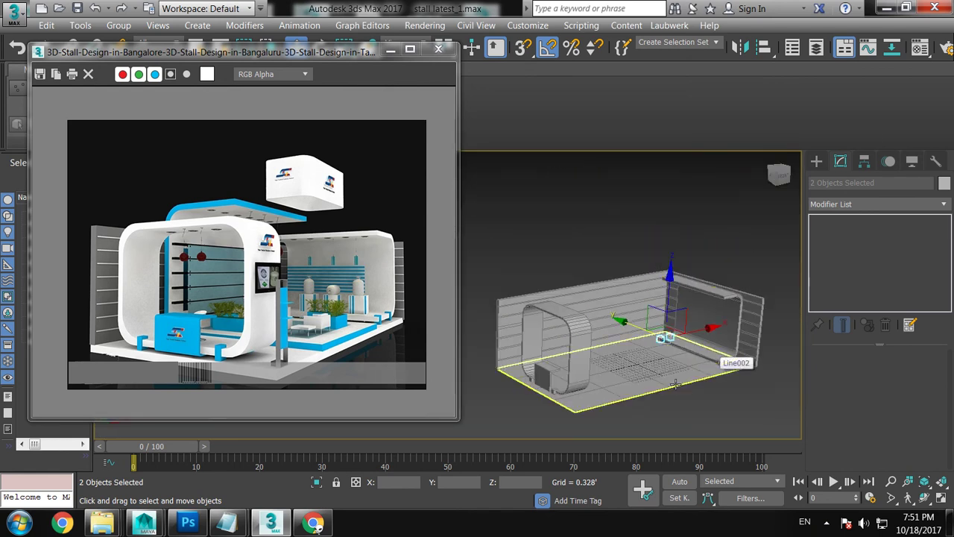
scroll(674, 384, up, 3)
mouse_move(666, 313)
middle_down()
mouse_move(600, 336)
mouse_move(619, 370)
mouse_move(649, 350)
middle_up()
click(816, 161)
click(834, 182)
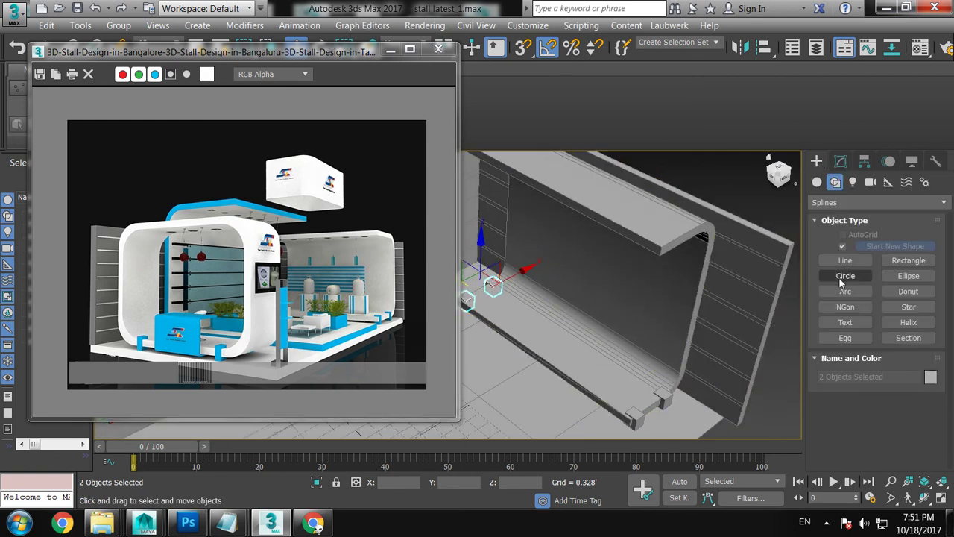
click(684, 226)
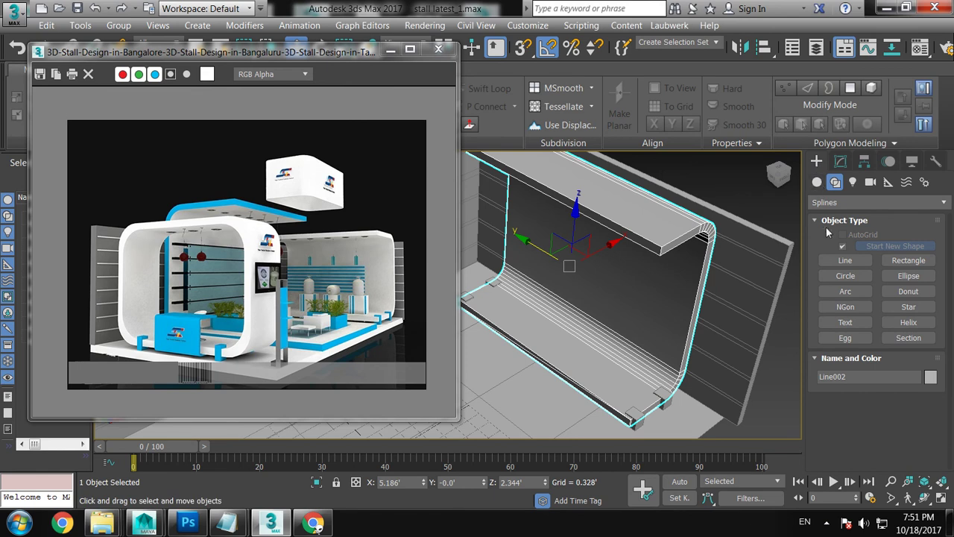
click(817, 182)
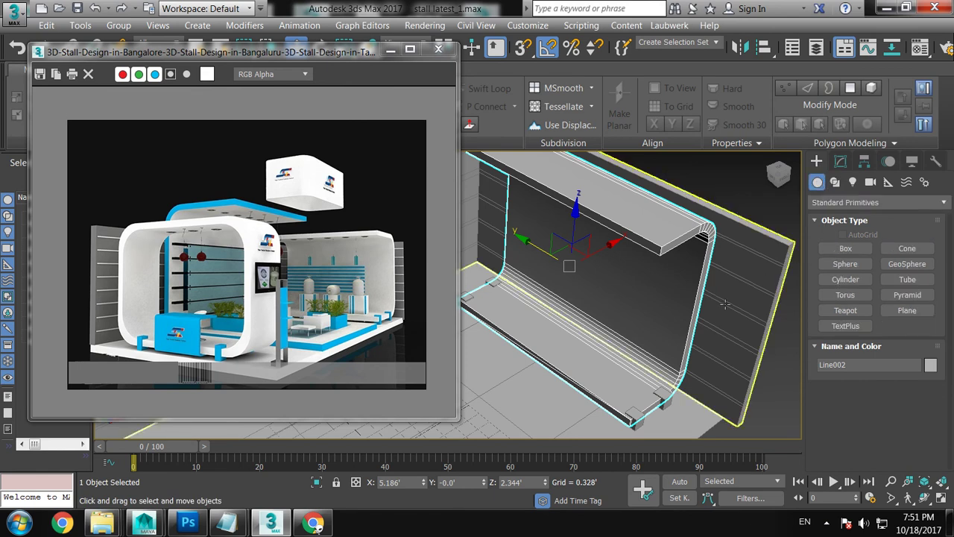
click(850, 248)
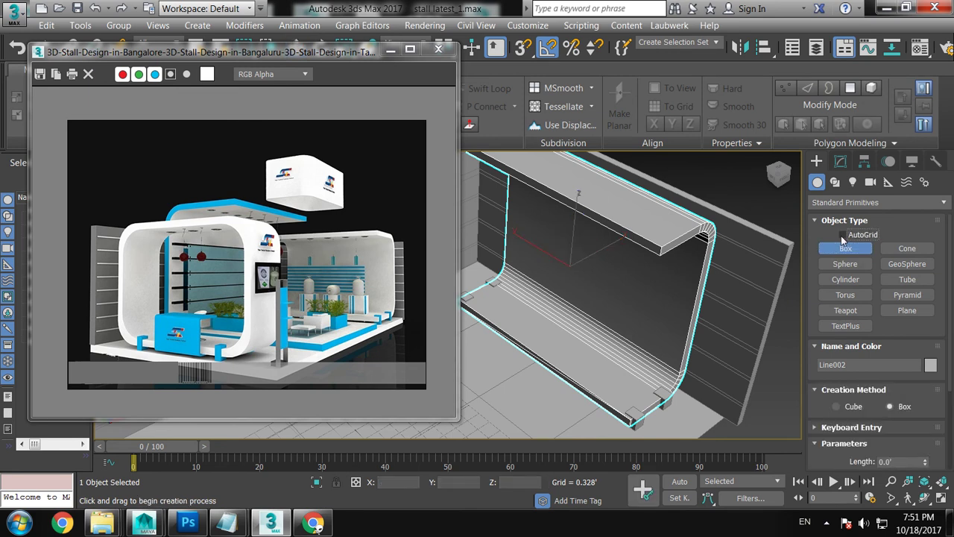
click(843, 235)
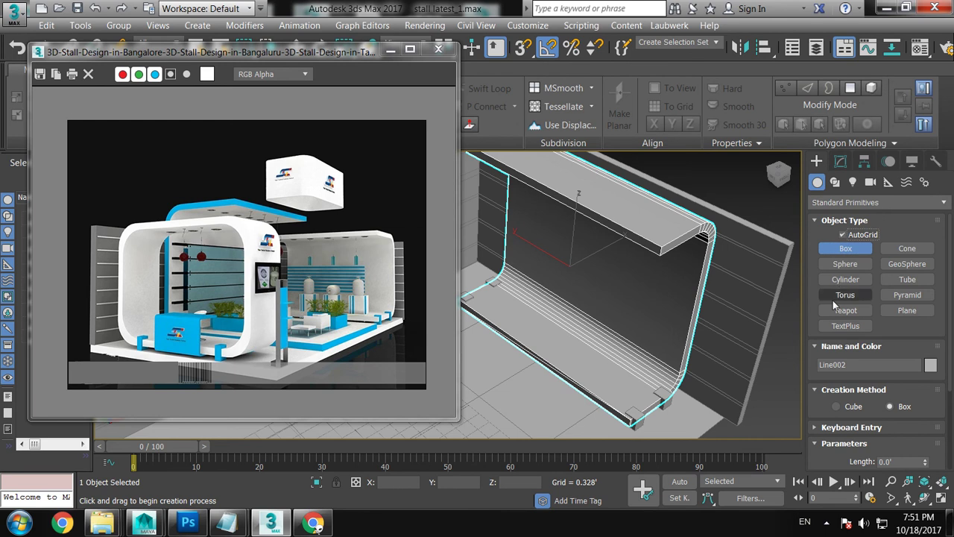
Step: Draw a small box on the floor near the curved frame's base
alt+middle_drag(586, 323, 626, 313)
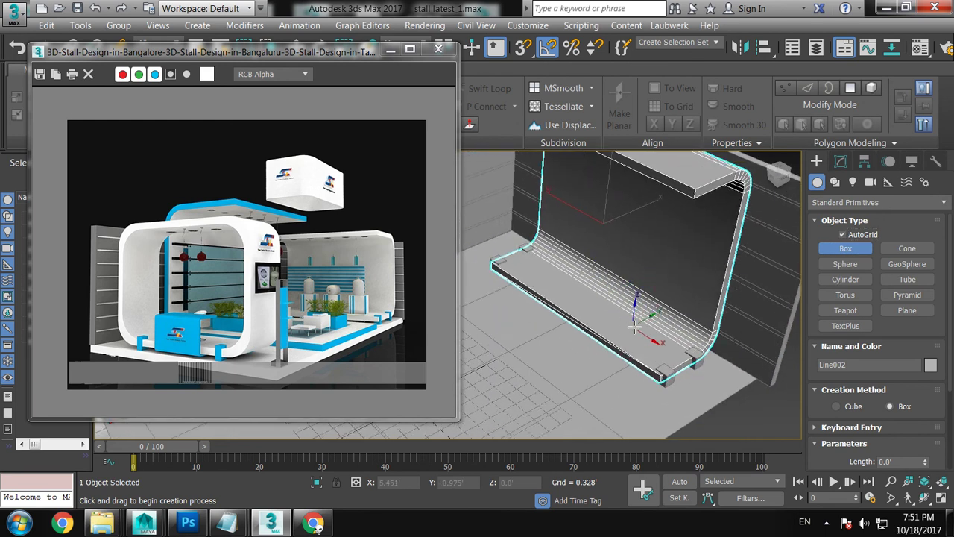
drag(585, 361, 587, 395)
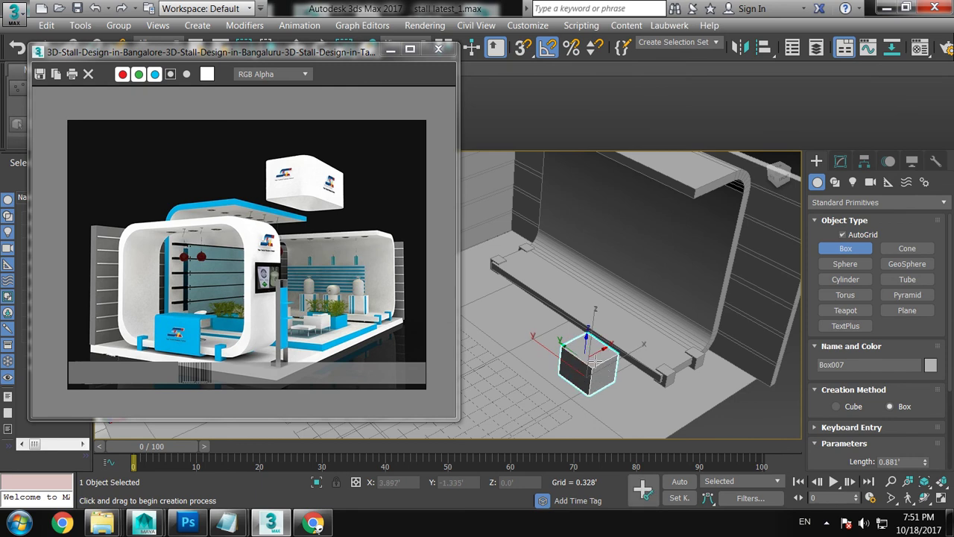
right_click(605, 354)
click(604, 353)
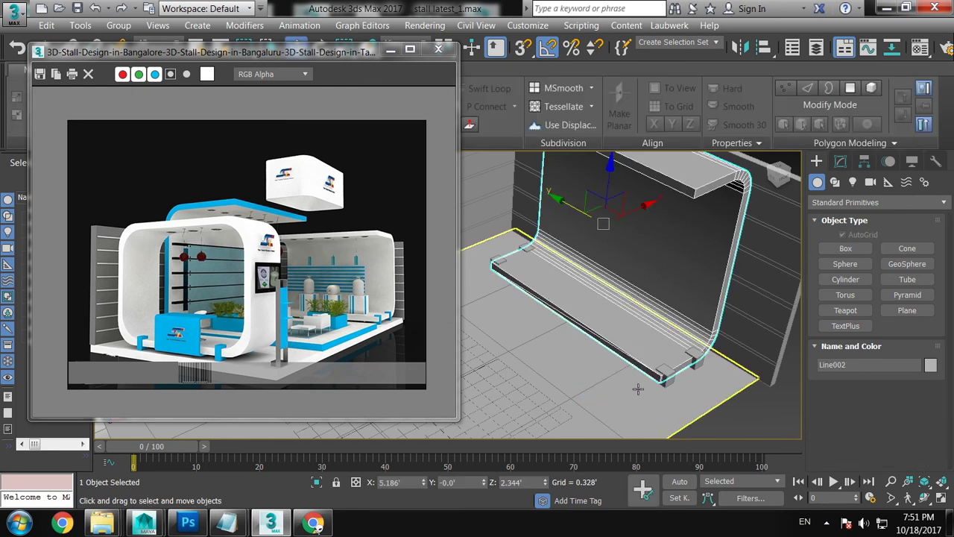
click(861, 248)
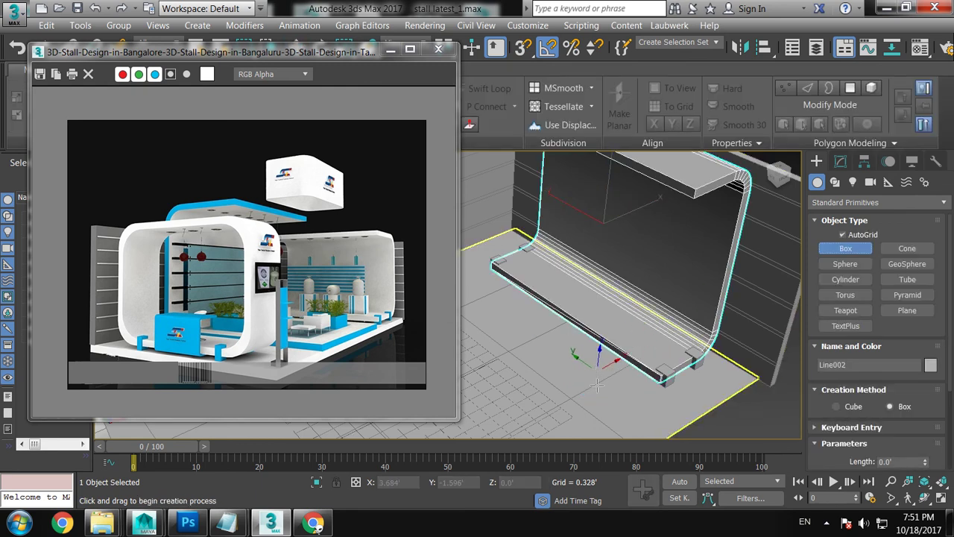
drag(589, 376, 608, 407)
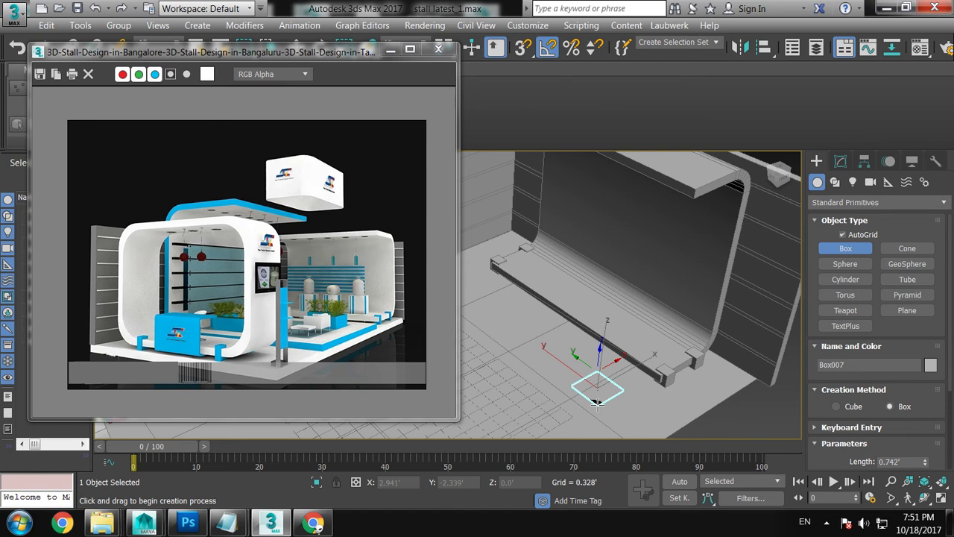
click(615, 370)
right_click(614, 371)
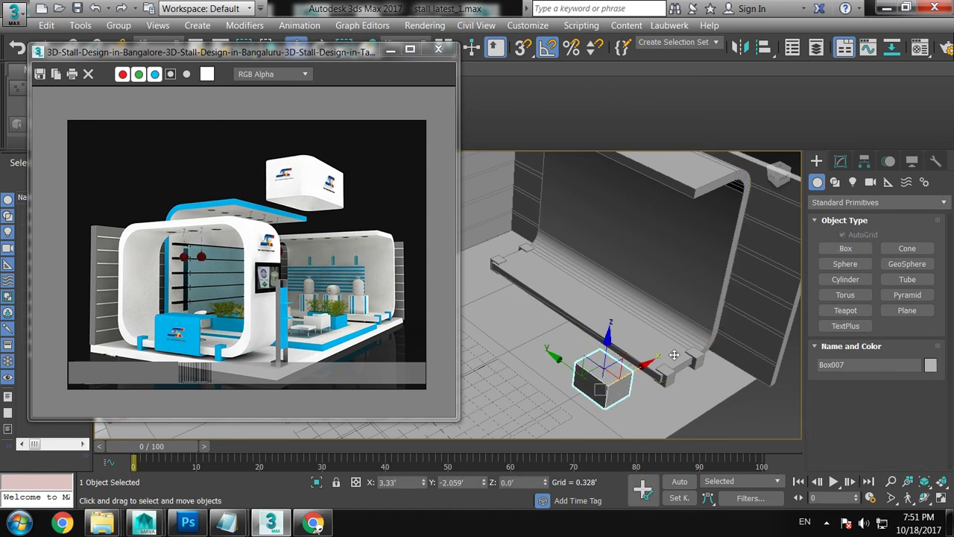
Step: Move the box along X to the frame base and lift it slightly off the floor
drag(614, 370, 670, 319)
scroll(671, 319, up, 5)
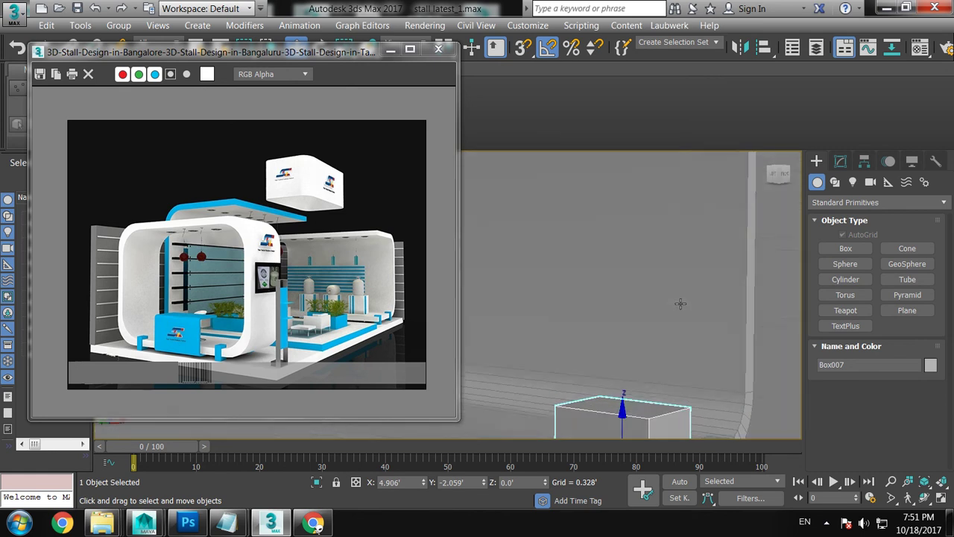
key(r)
scroll(669, 364, down, 5)
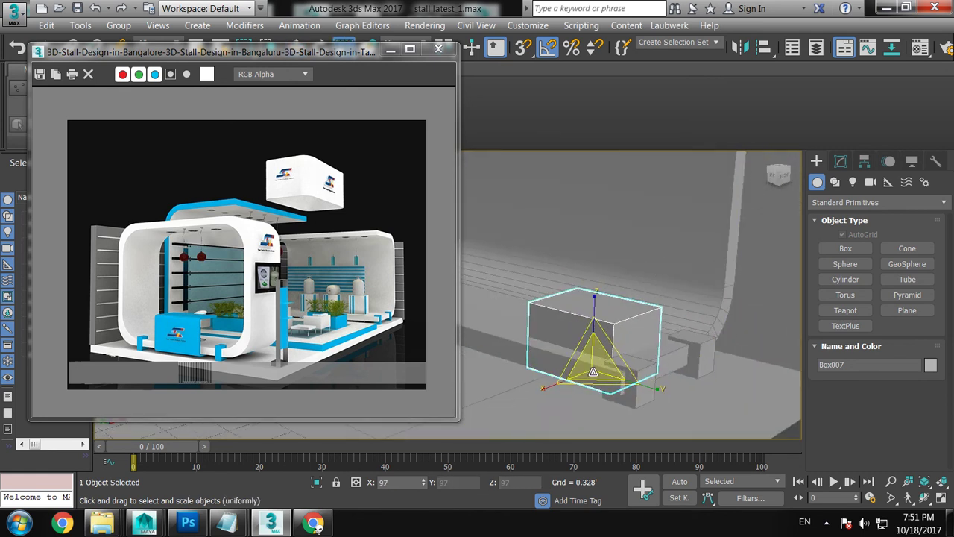
key(w)
drag(597, 332, 621, 307)
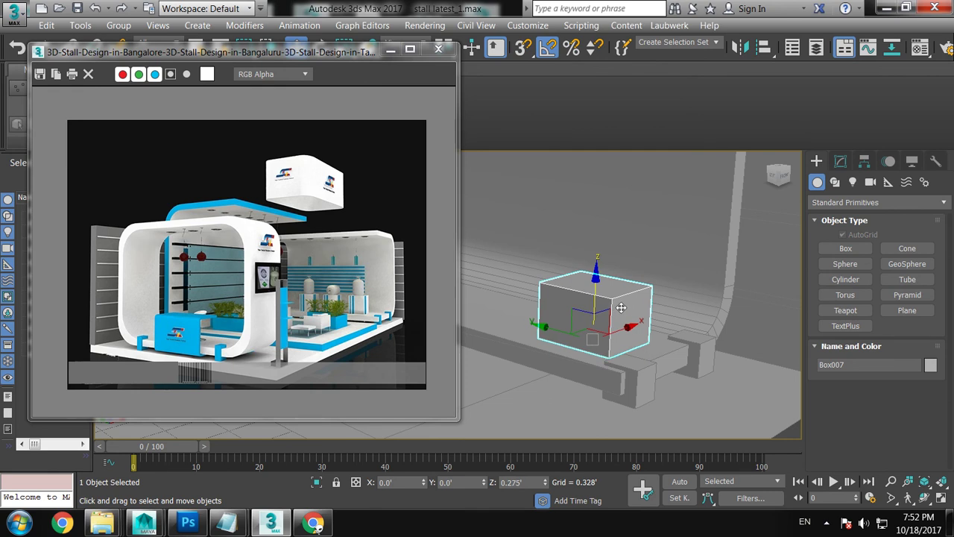
Step: Scale the box taller, then Shift-drag it sideways along the frame base
key(r)
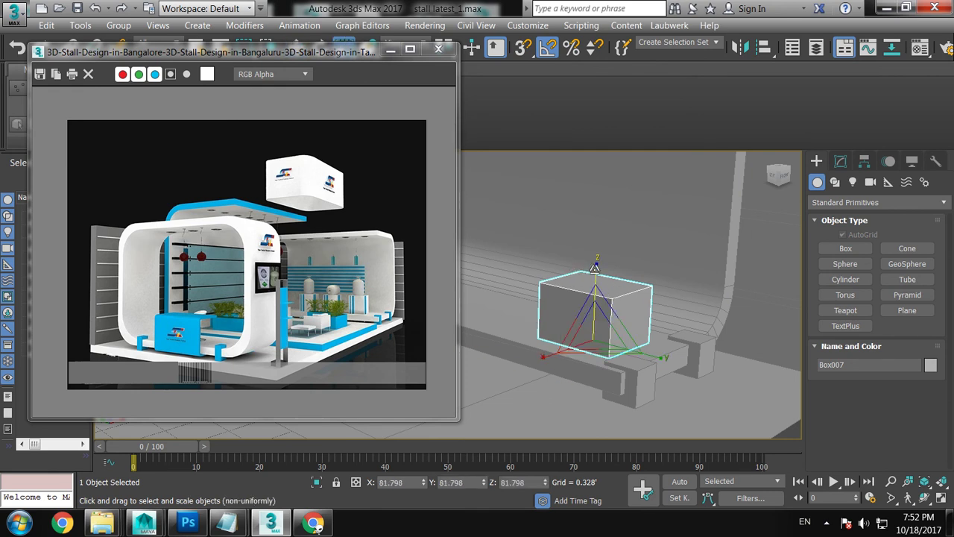
drag(595, 266, 596, 246)
mouse_move(602, 328)
alt+middle_down()
mouse_move(629, 273)
mouse_move(641, 287)
alt+middle_up()
key(w)
drag(579, 283, 518, 274)
Step: Make 2 copies, Box008 and Box009, and orbit to review the three blocks
click(517, 265)
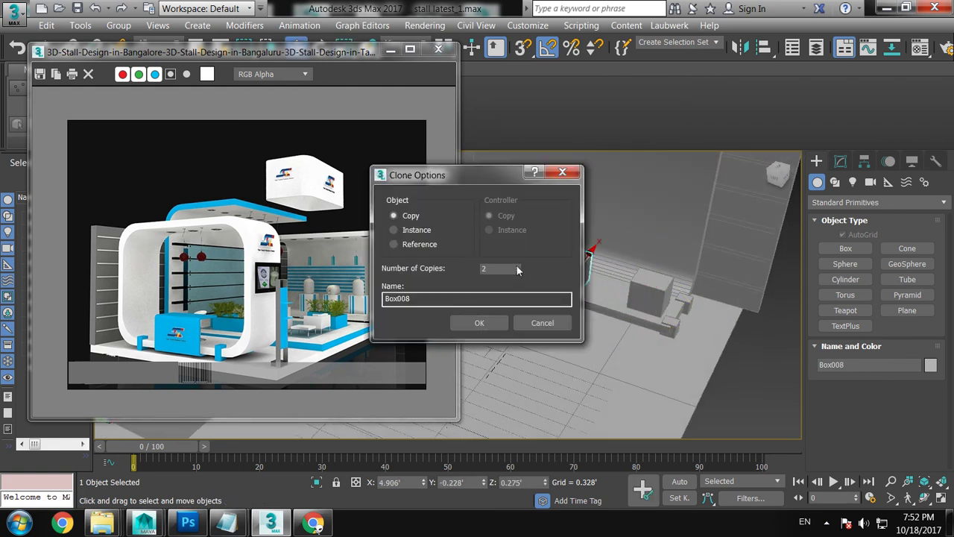
click(479, 322)
alt+middle_drag(603, 272, 643, 285)
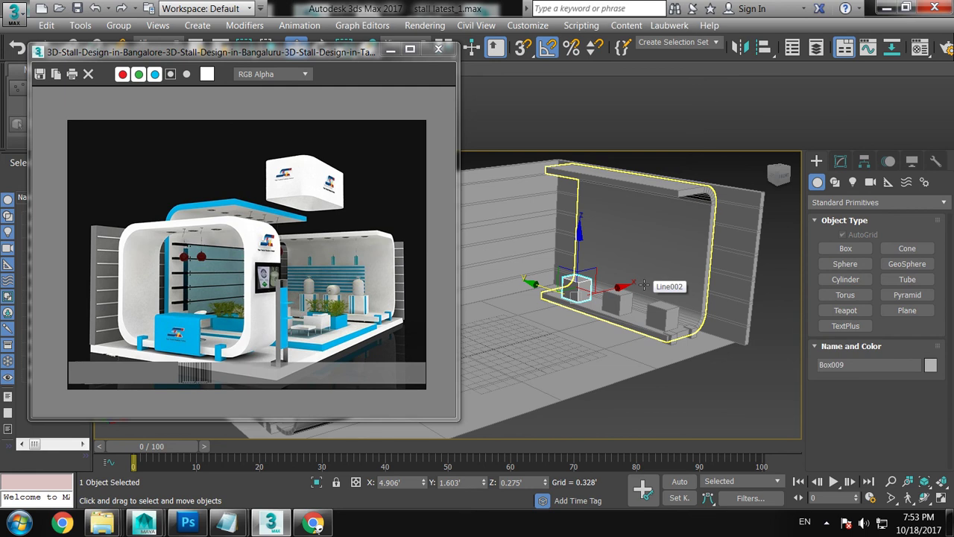
click(826, 522)
click(850, 428)
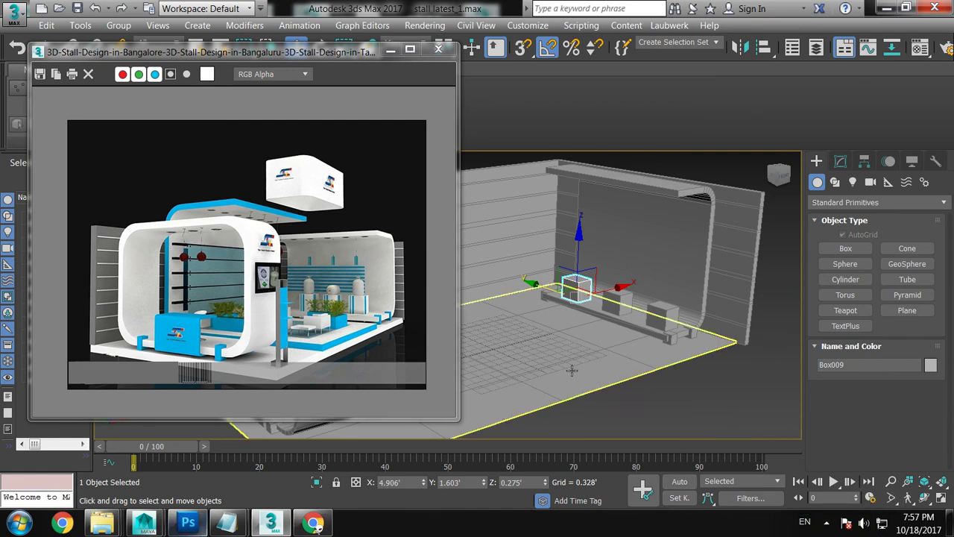
Step: Overwrite stall latest_1.max on the removable disk, saving as 3ds Max 2014 format
mouse_move(663, 316)
alt+middle_down()
mouse_move(658, 356)
mouse_move(624, 339)
alt+middle_up()
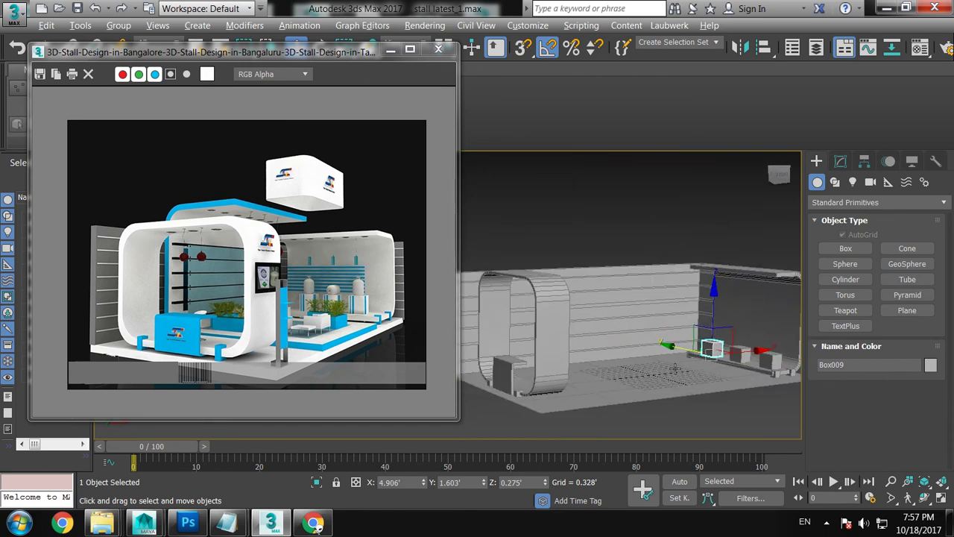
key(ctrl+shift+s)
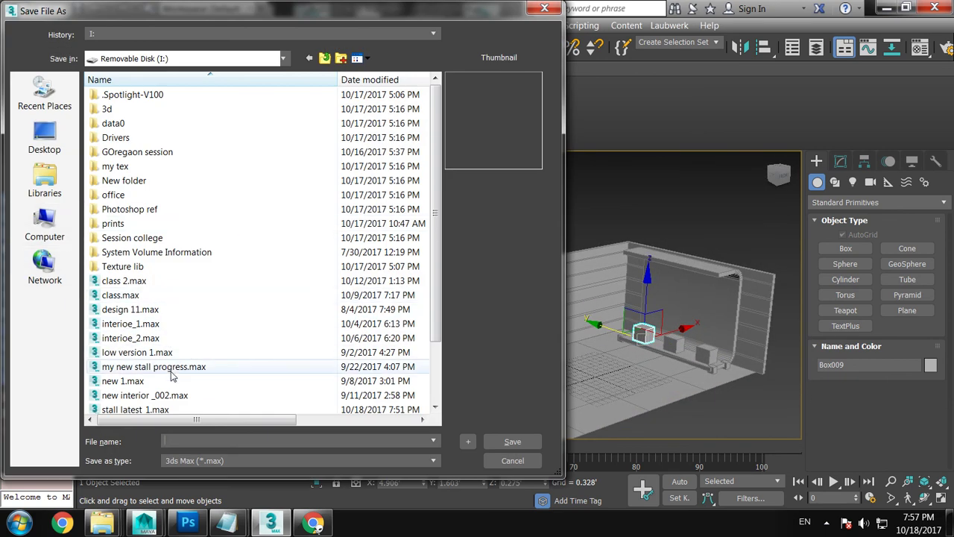
click(167, 409)
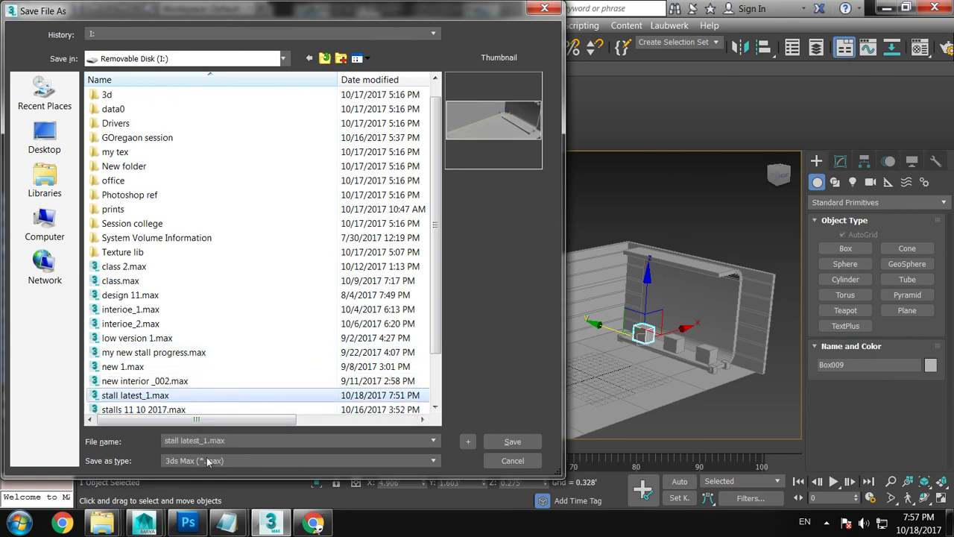
click(211, 461)
click(218, 480)
click(513, 444)
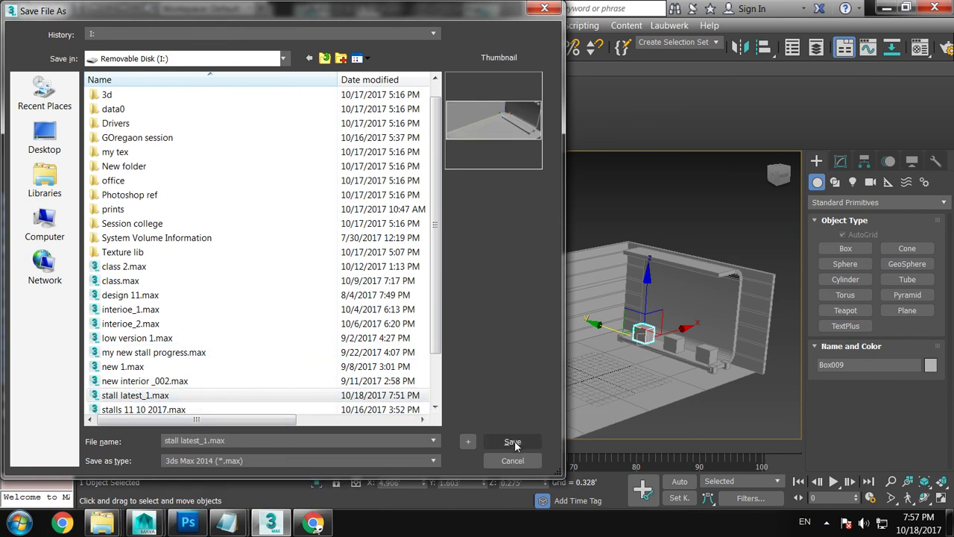
click(514, 441)
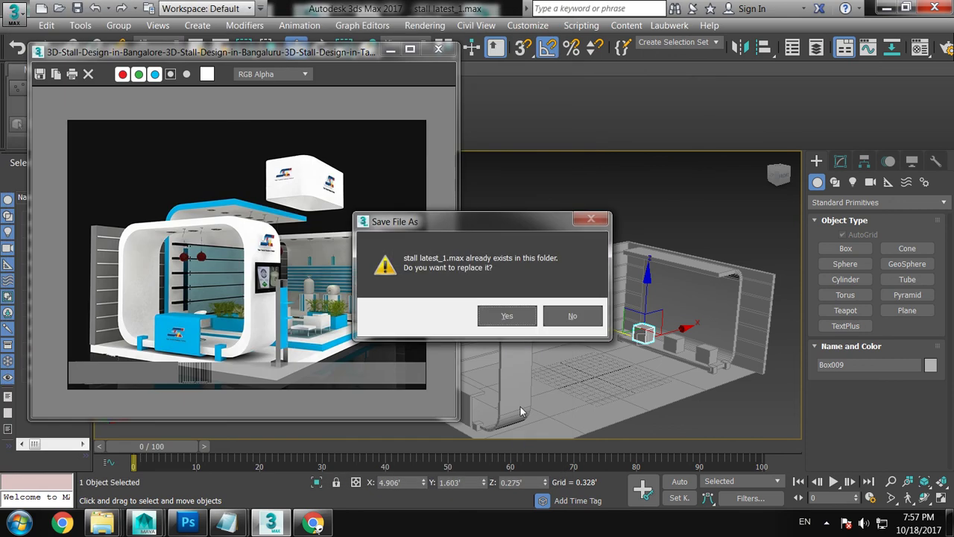
click(506, 316)
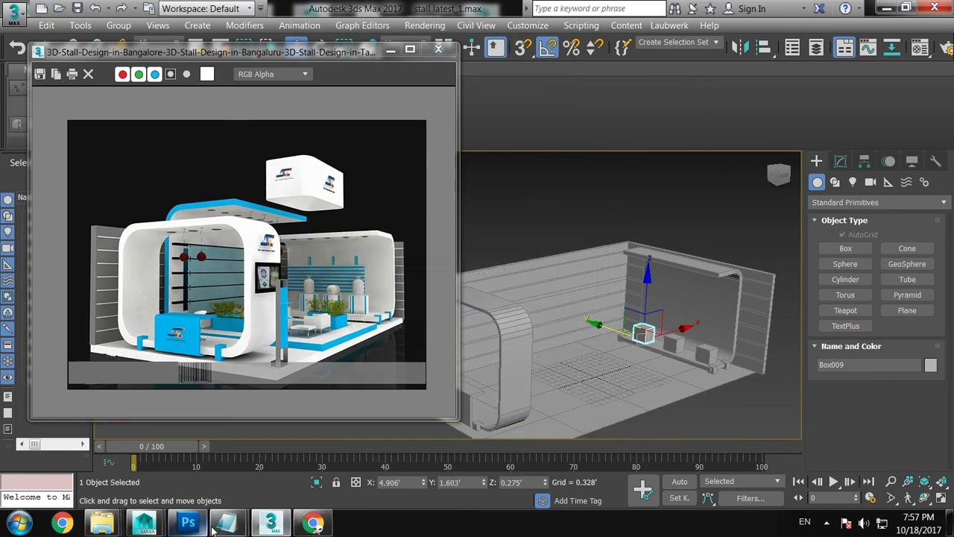
Step: In Notepad, type the closing lines 'Thanks for watching..' and 'continue to part 2'
mouse_move(226, 522)
click(262, 442)
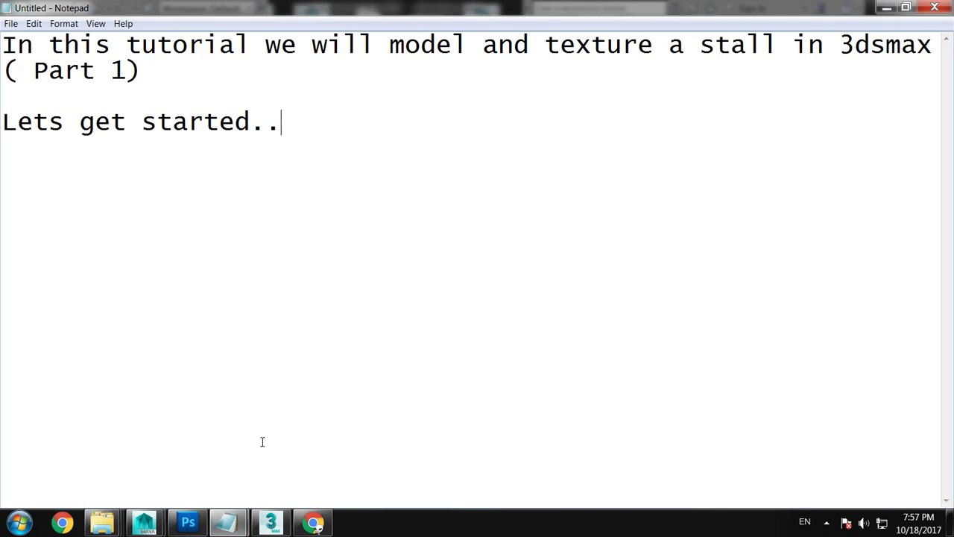
text(Thanks for watching..  )
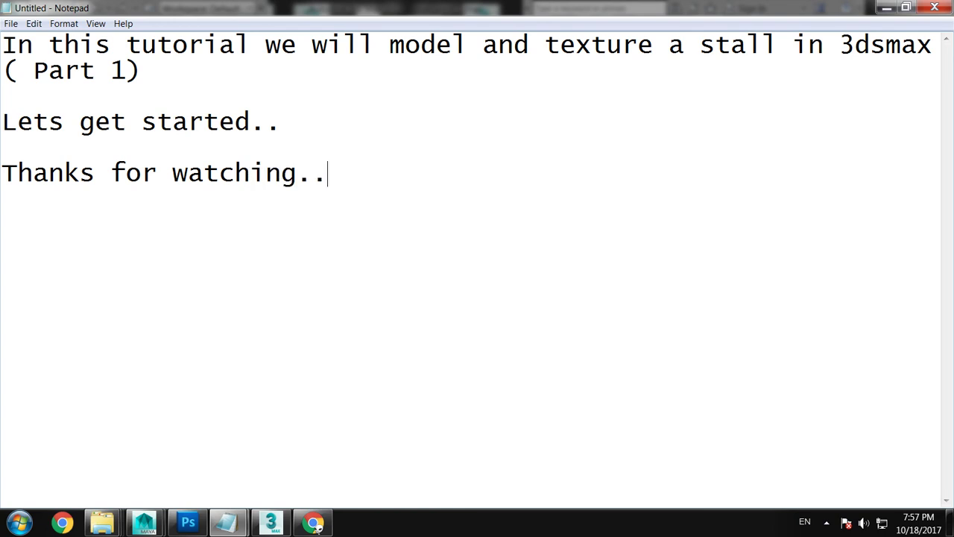
text(continue to part 2)
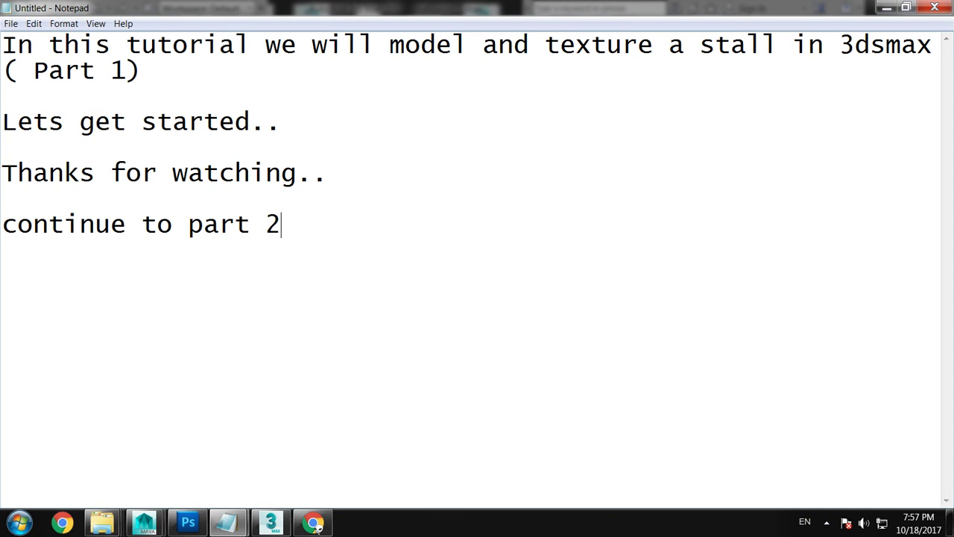